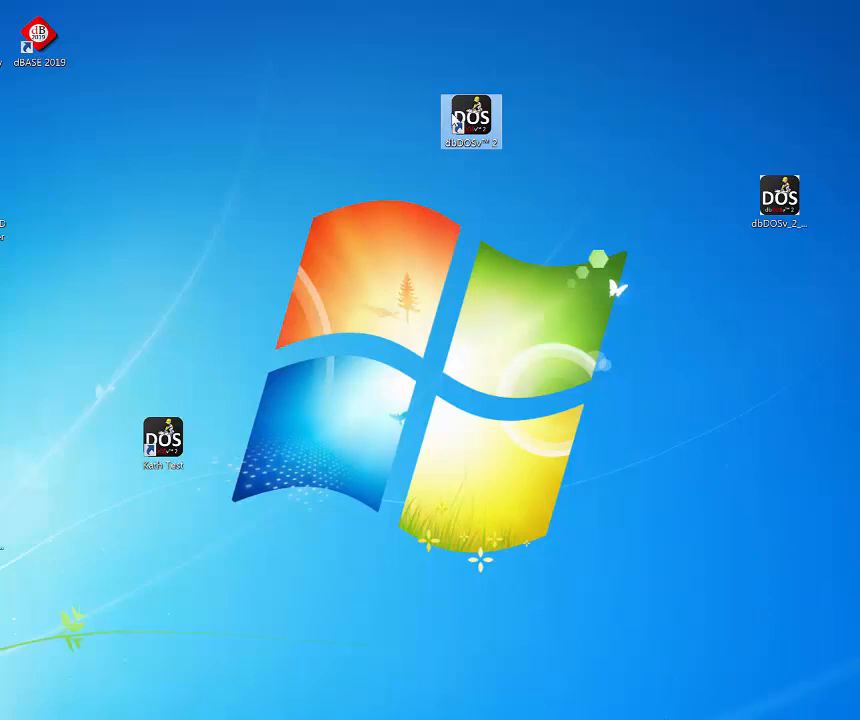
Launch dbDOSv 2 from the desktop, run the Kath Test executable configuration and exit the DOS program it starts
double_click(455, 121)
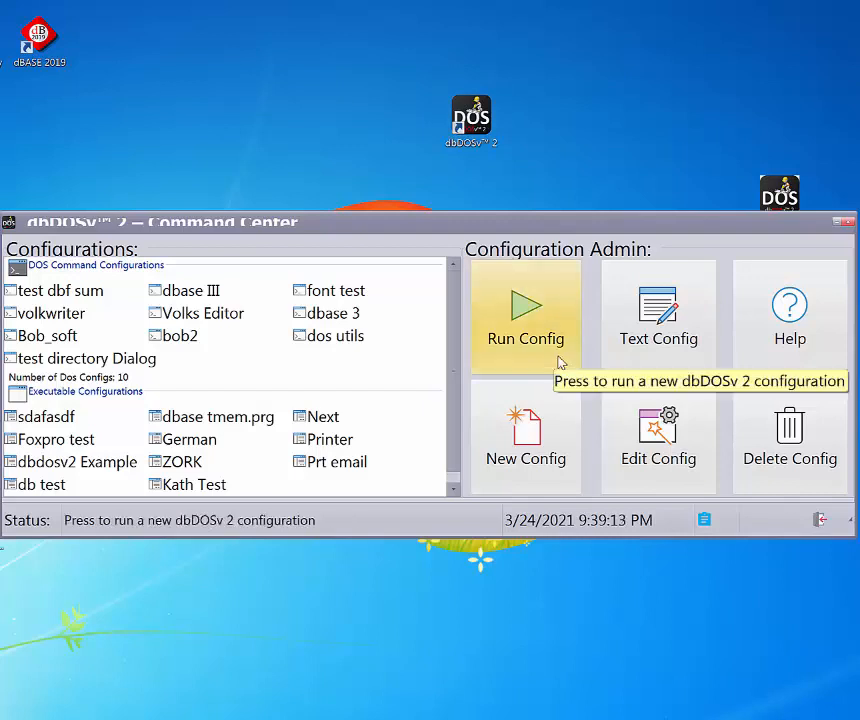
click(186, 494)
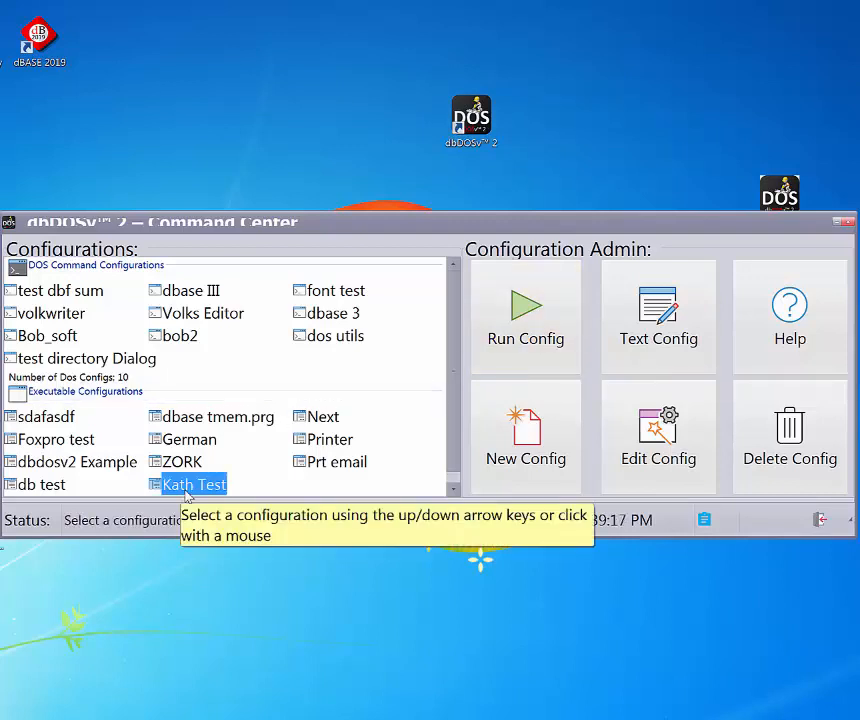
click(527, 336)
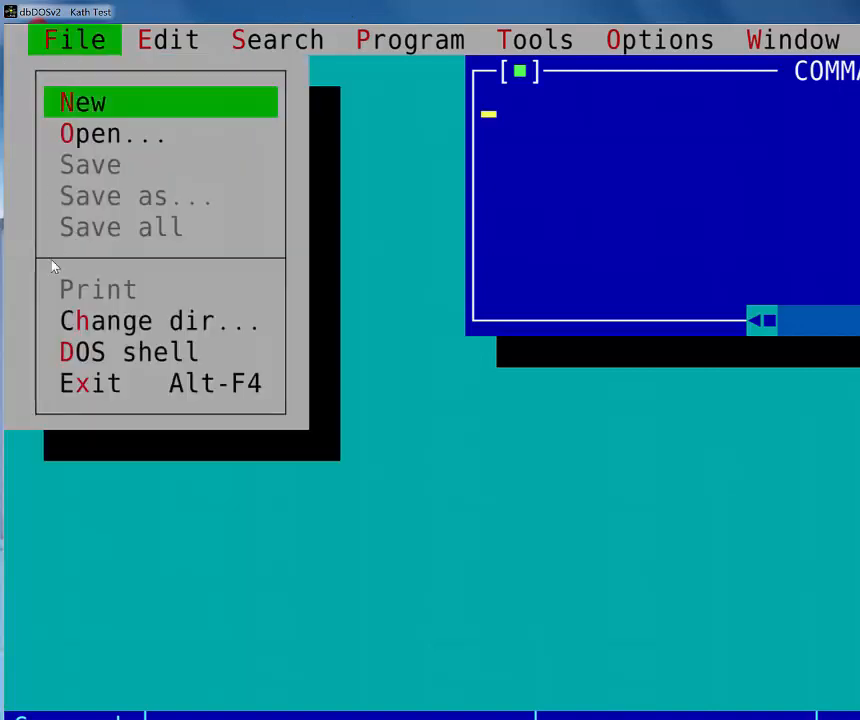
click(60, 390)
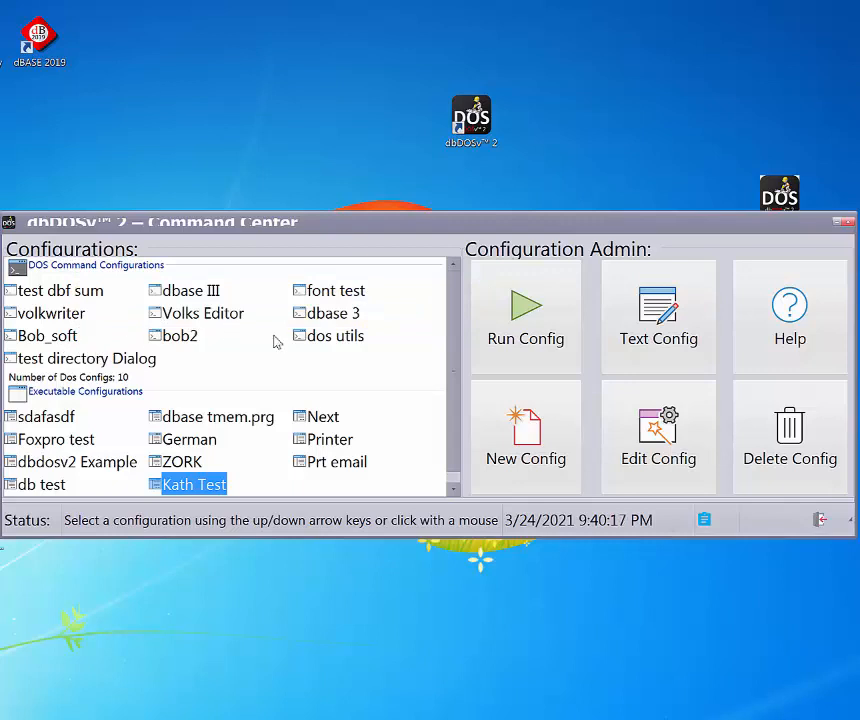
Run the dos utils configuration and list its C: directory in wide format with dir /w
click(308, 338)
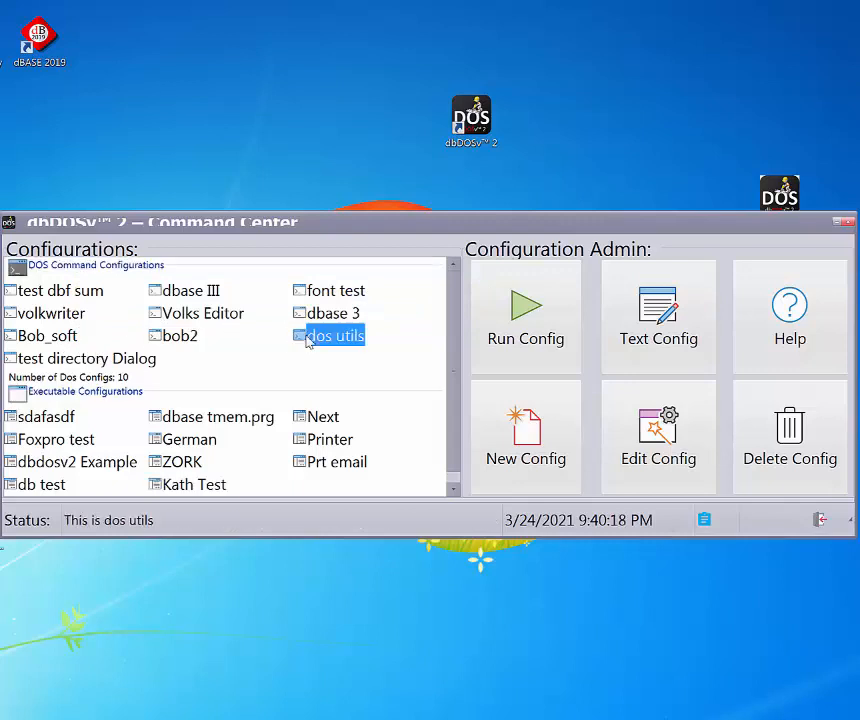
click(524, 341)
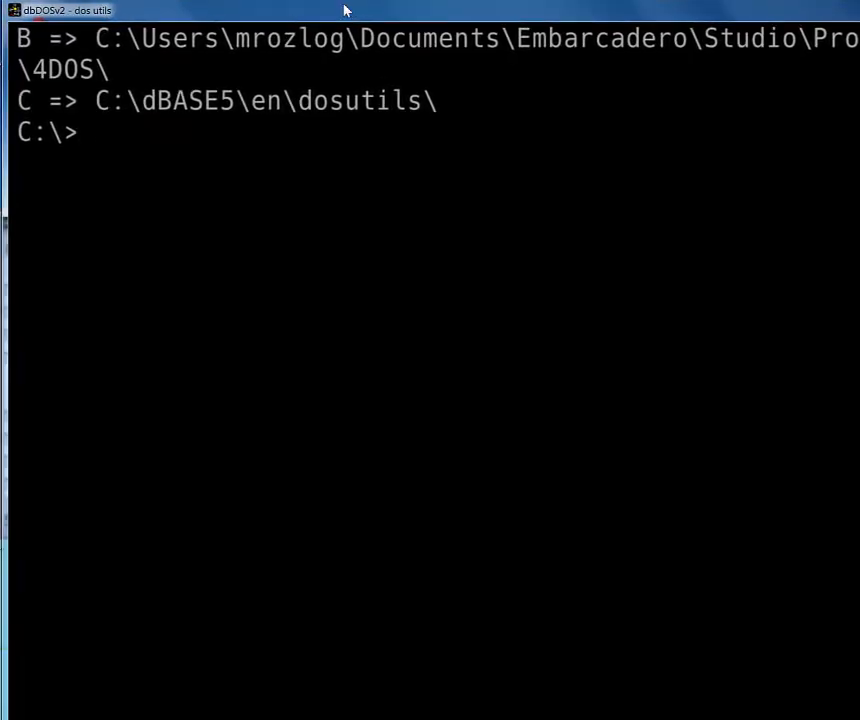
text(dir /w)
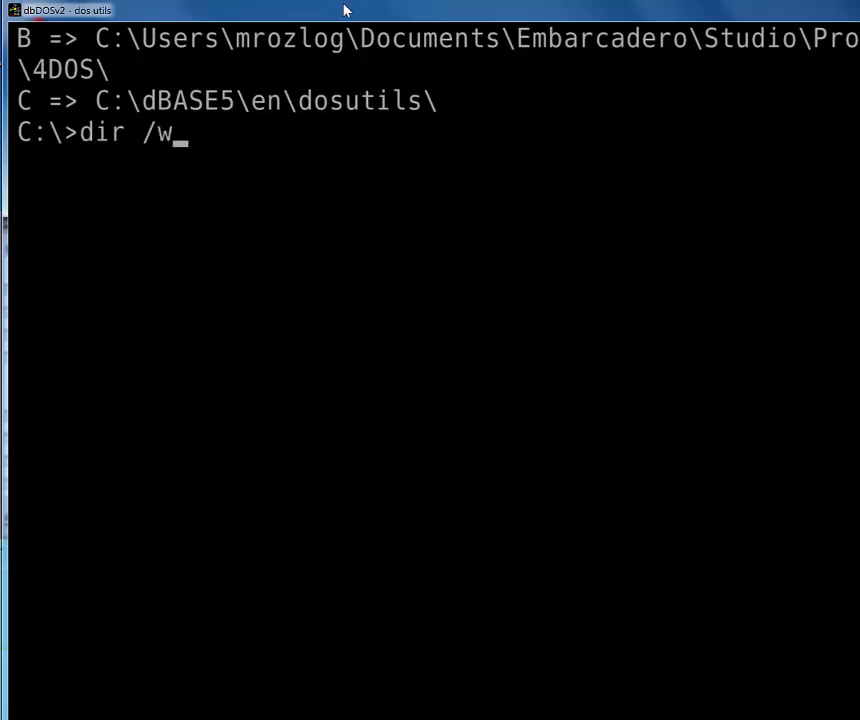
key(Return)
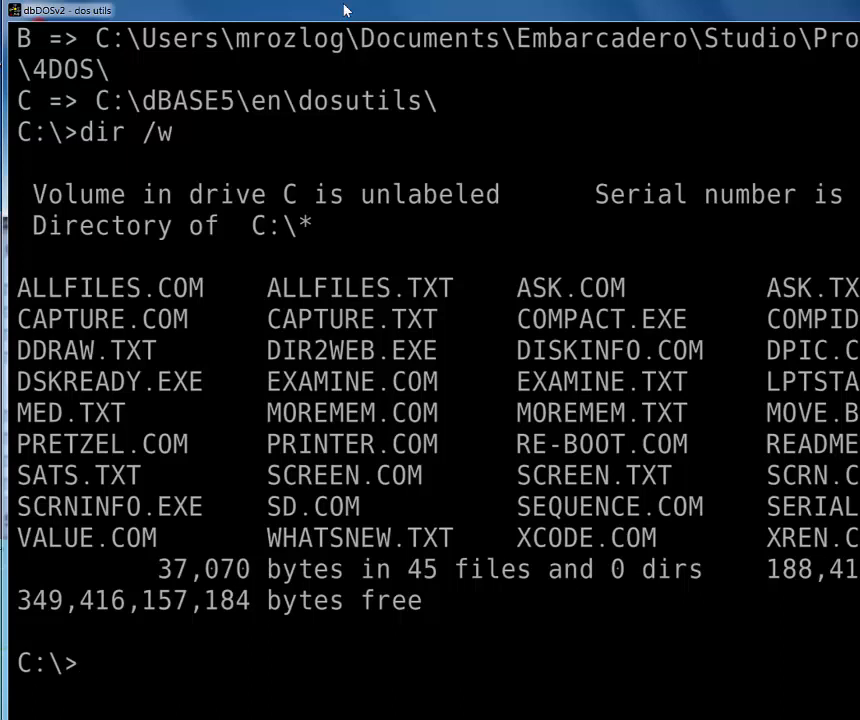
Run PRETZEL.COM from the C: prompt of the dos utils session
text(pr)
key(Tab)
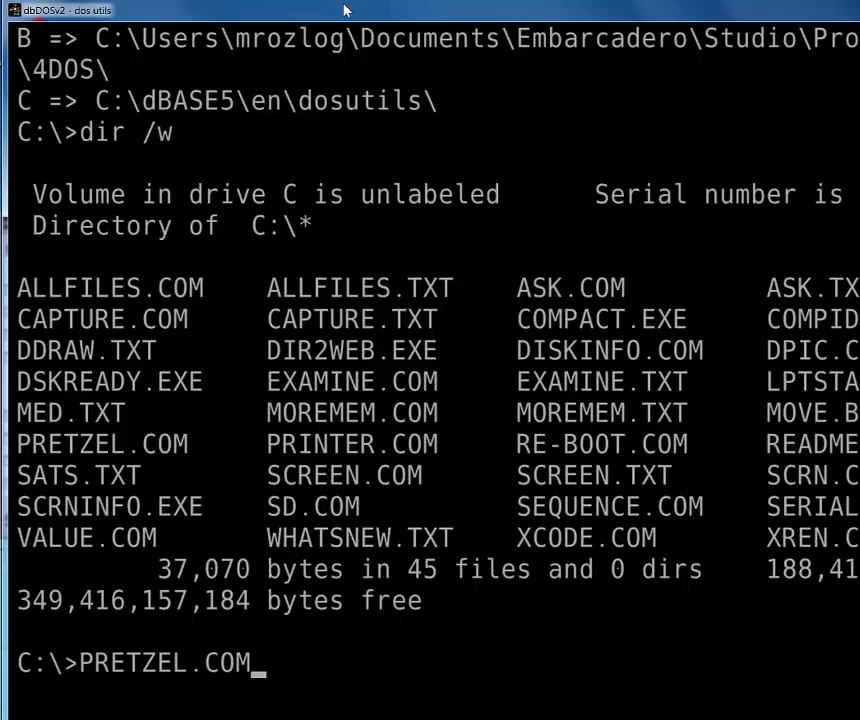
key(Return)
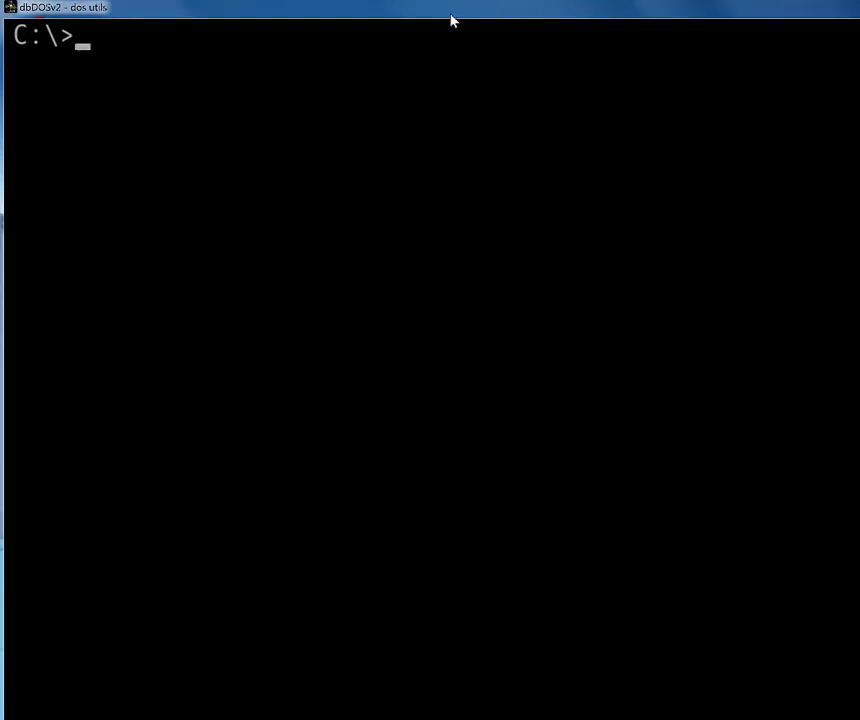
View the DOS window's copy, paste and font size commands, and end the dos utils session with exit
click(10, 10)
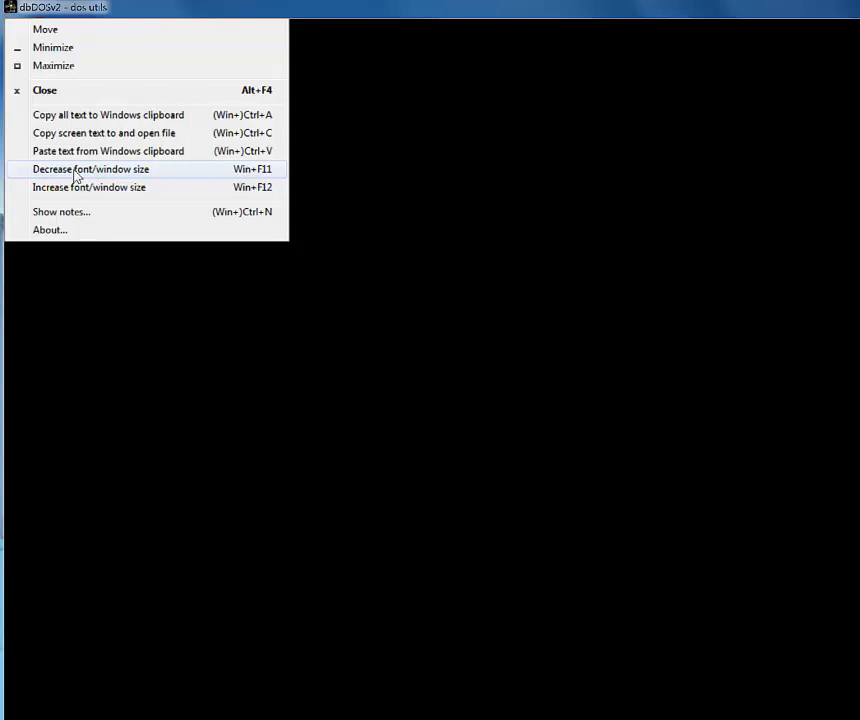
click(131, 11)
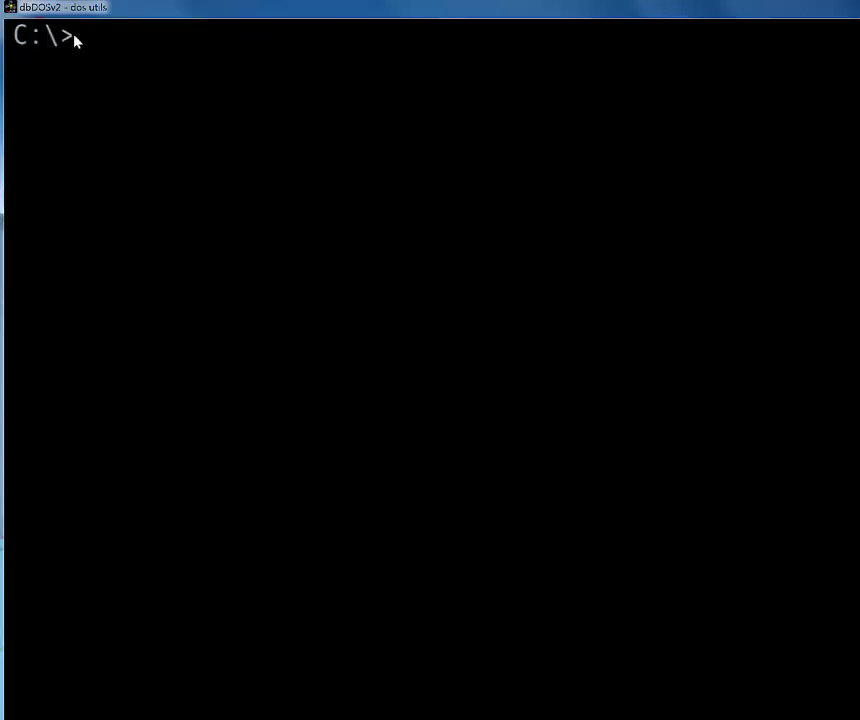
text(exit)
key(Return)
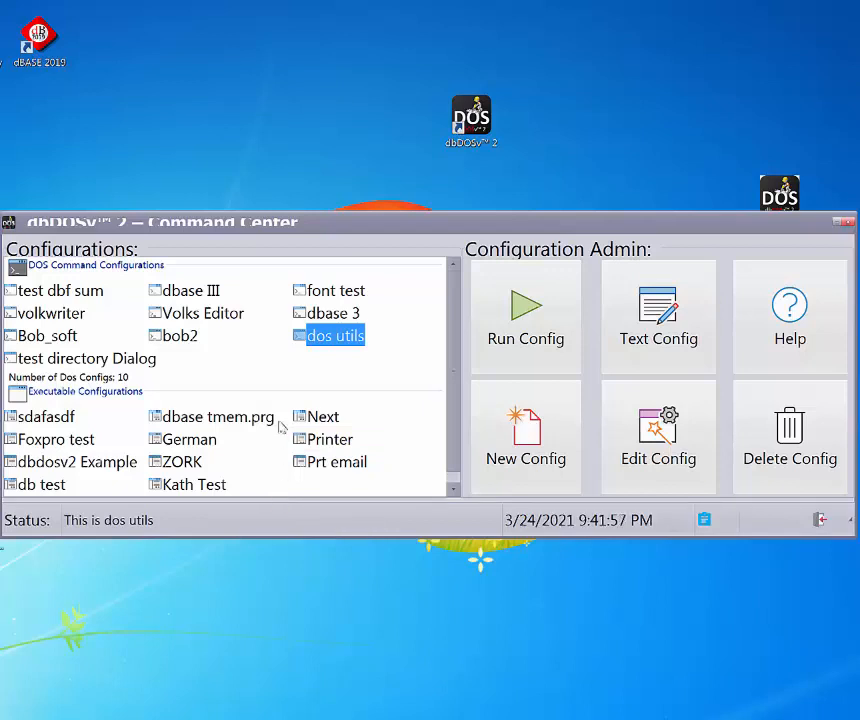
View the Command Center's About information with the Windows and dbDOSv version, and close it
click(9, 228)
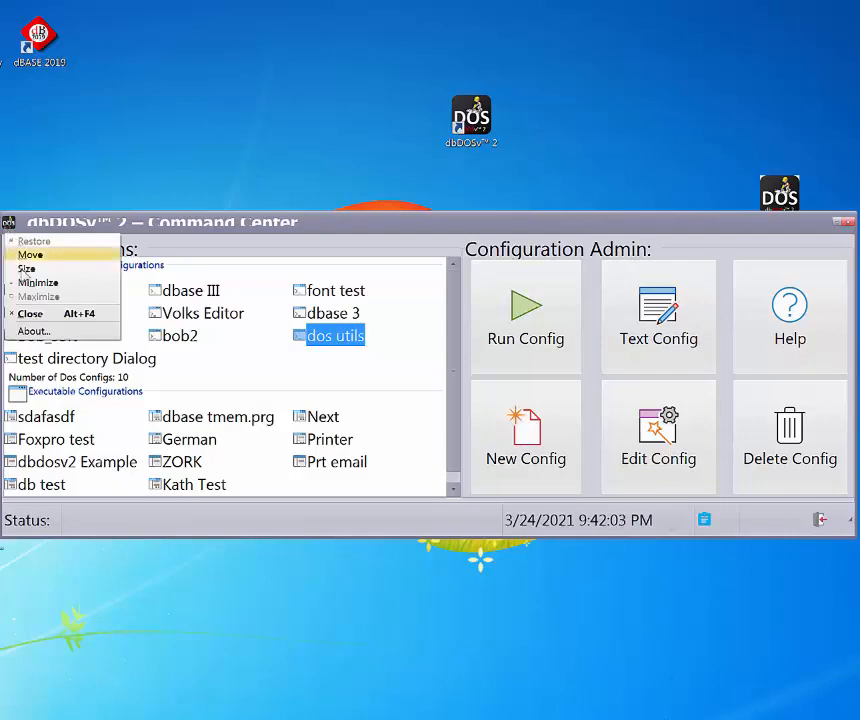
click(33, 331)
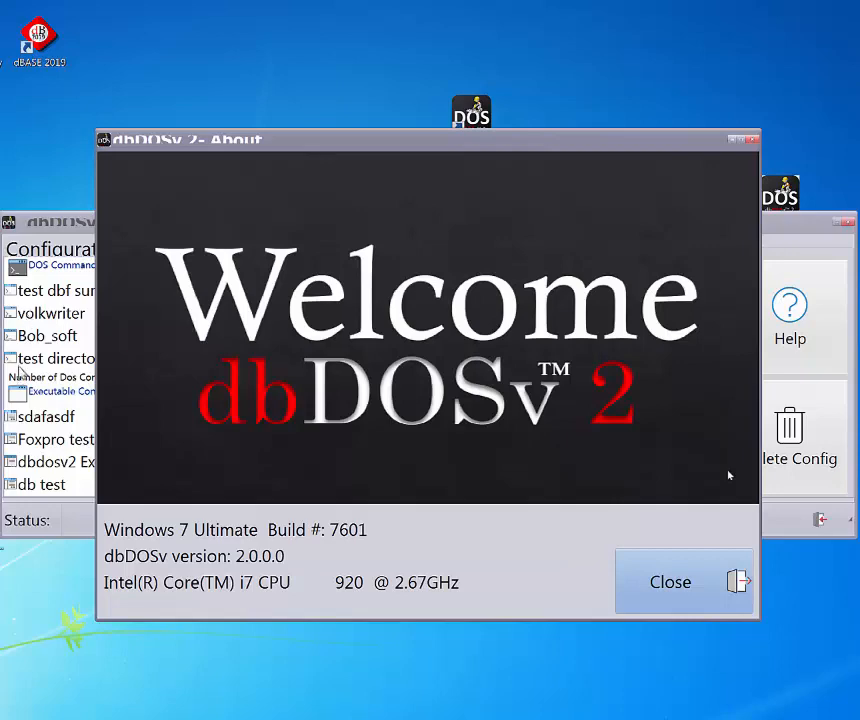
click(693, 594)
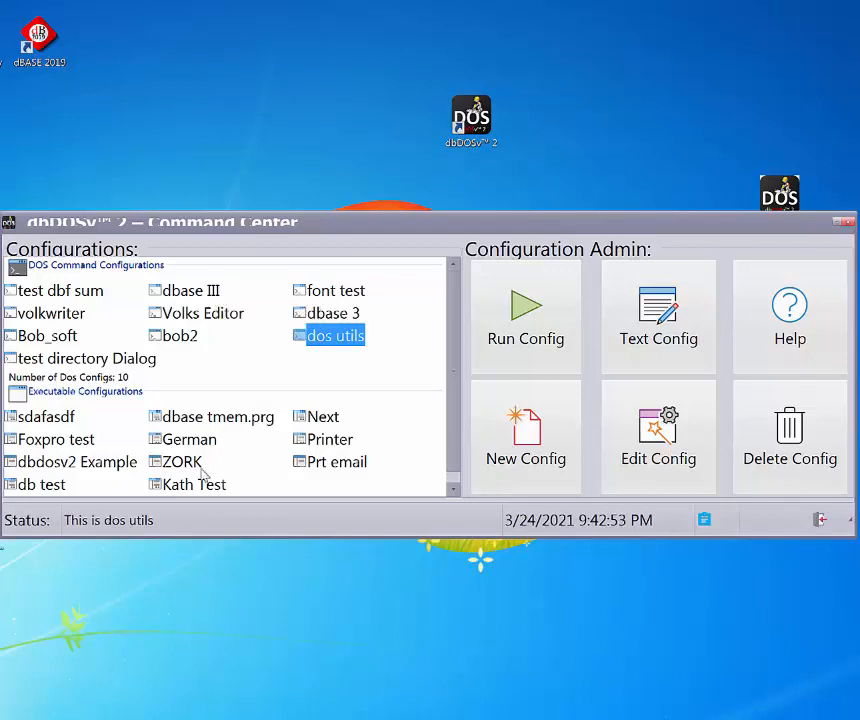
Run the dbase III DOS command configuration and end its session with the exit command
click(203, 296)
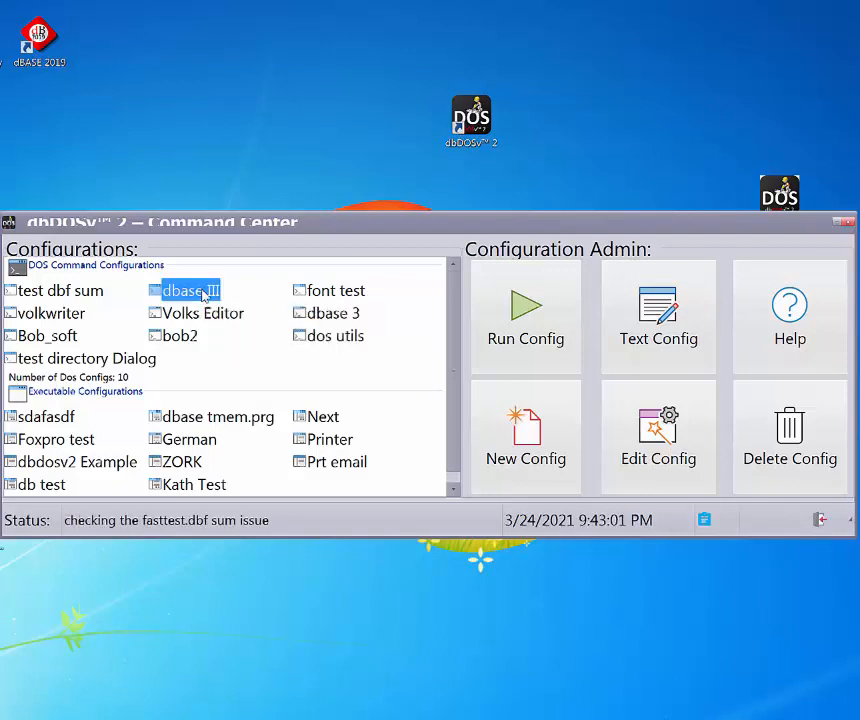
double_click(203, 295)
click(496, 357)
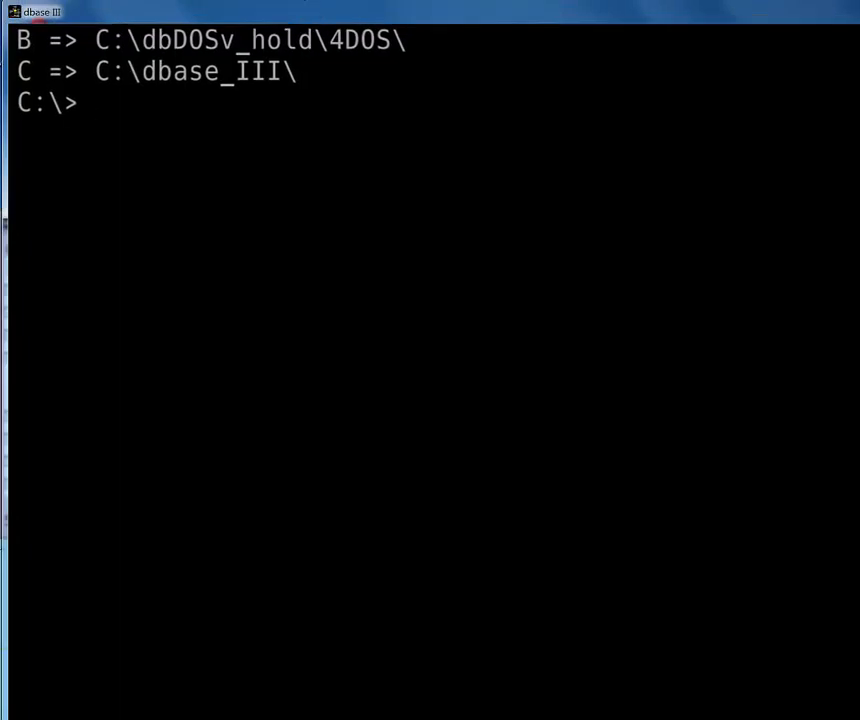
text(eix)
key(BackSpace)
key(BackSpace)
text(xit)
key(Return)
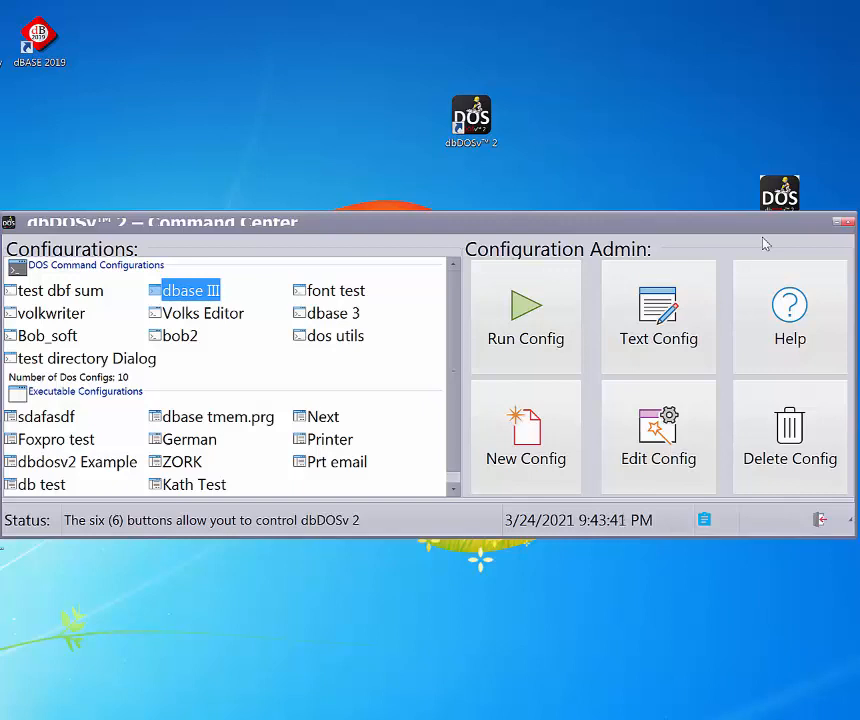
Exit the Command Center after declining the first exit confirmation, and relaunch dbDOSv 2 from the desktop
click(847, 222)
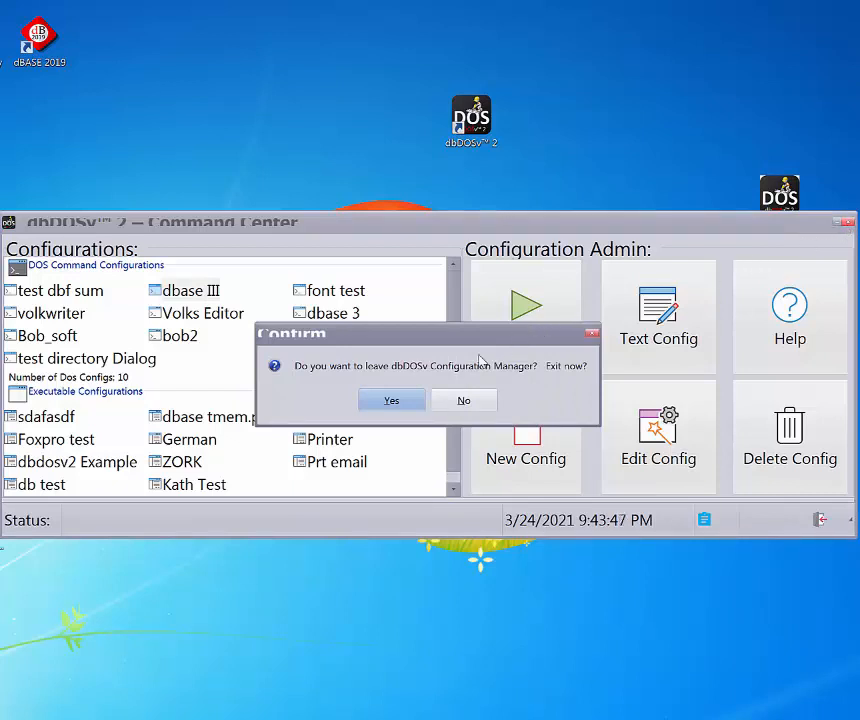
click(460, 402)
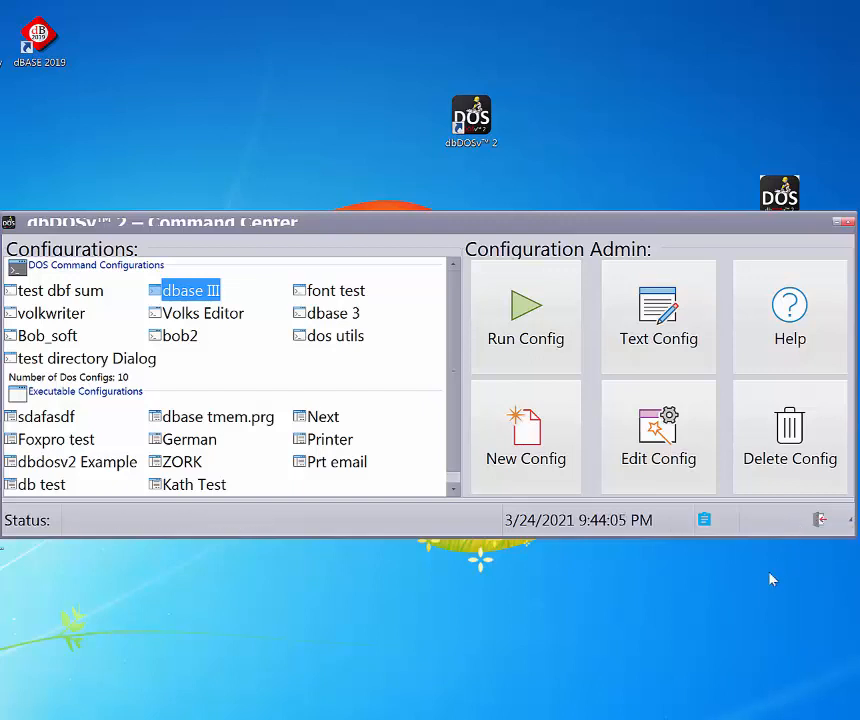
click(819, 519)
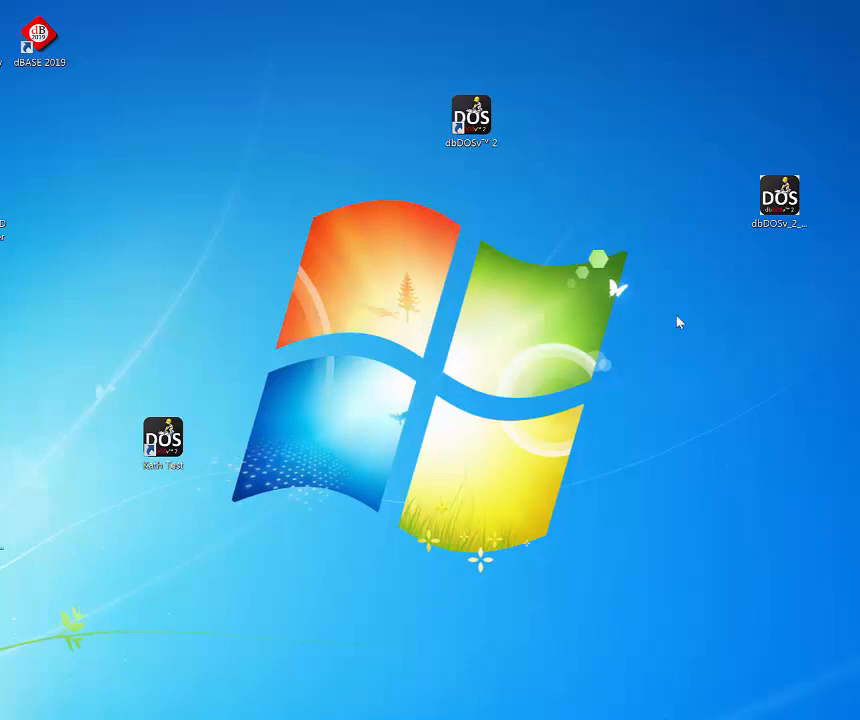
double_click(492, 138)
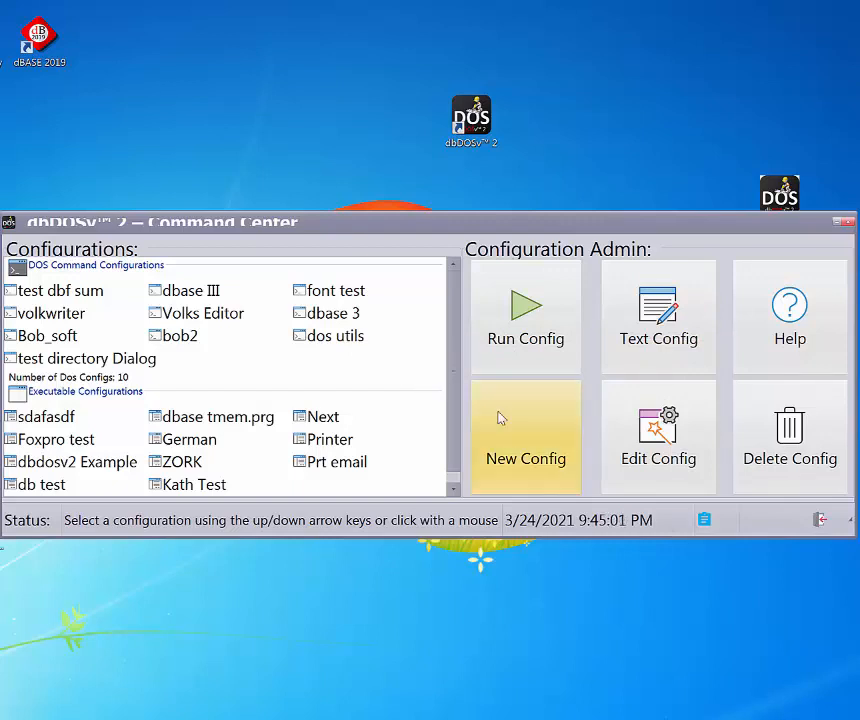
click(705, 520)
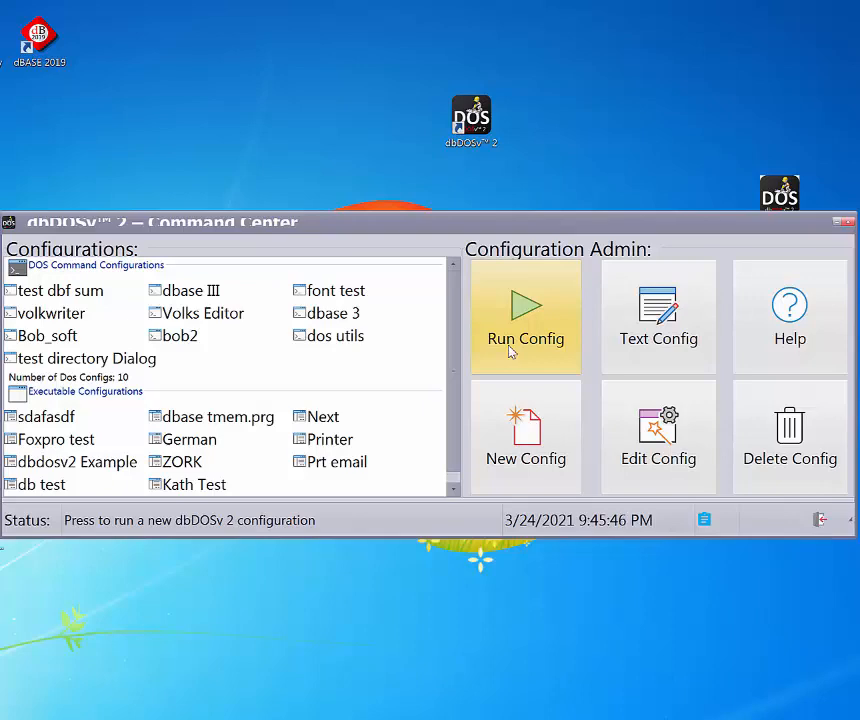
click(534, 434)
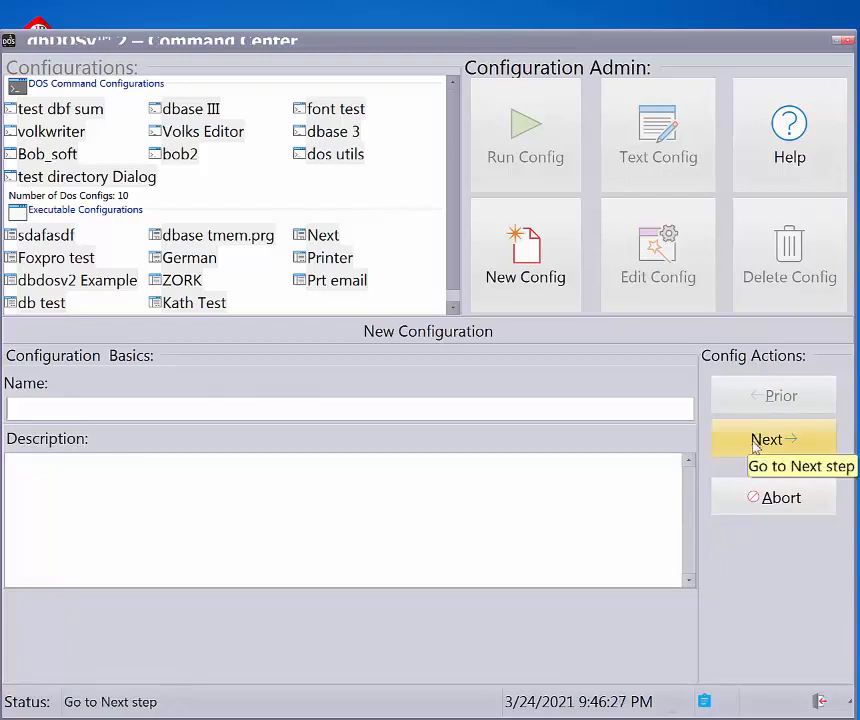
click(752, 497)
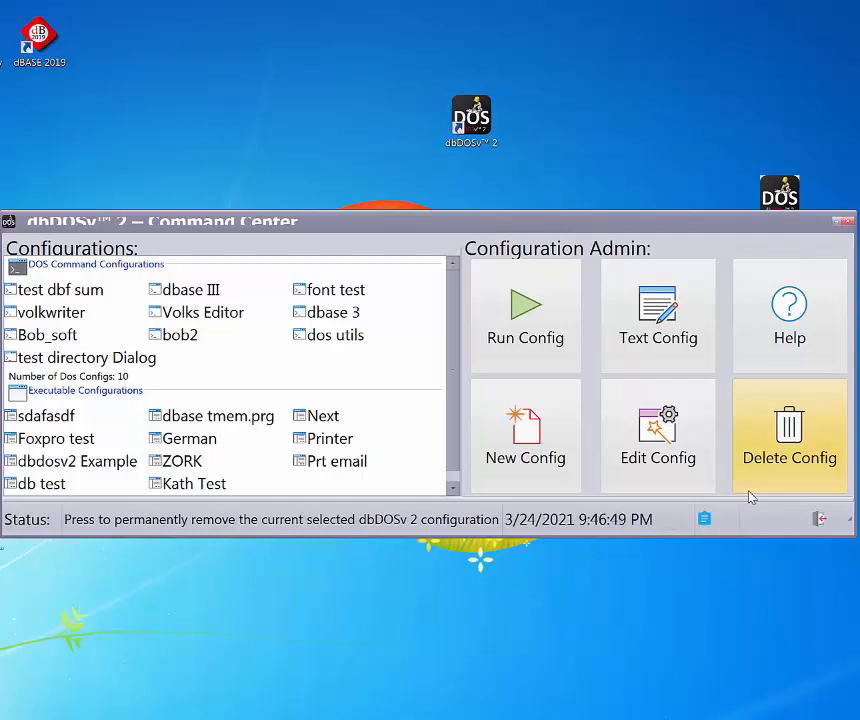
click(499, 394)
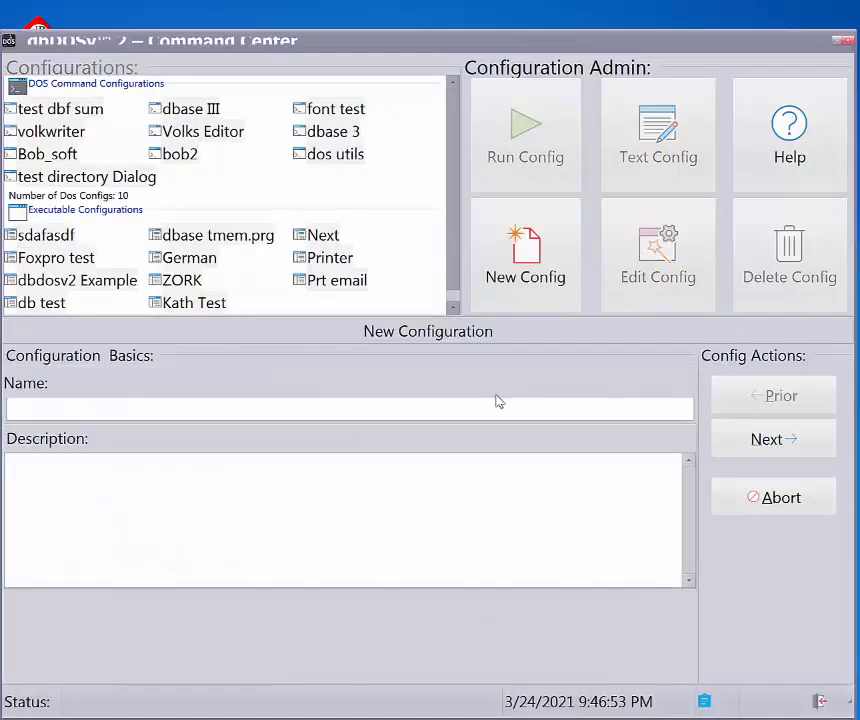
text(Test)
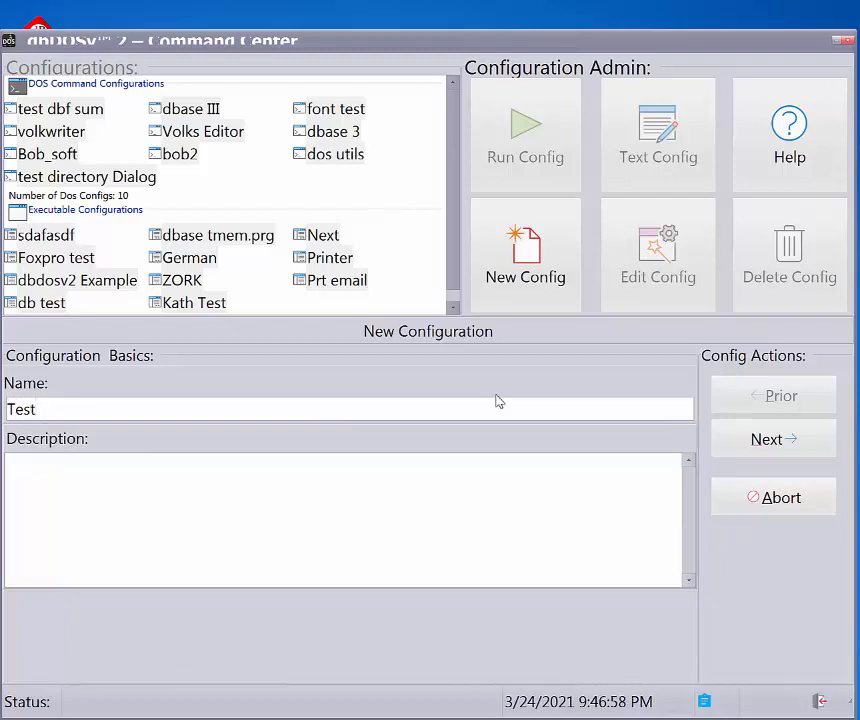
key(Tab)
text(Test)
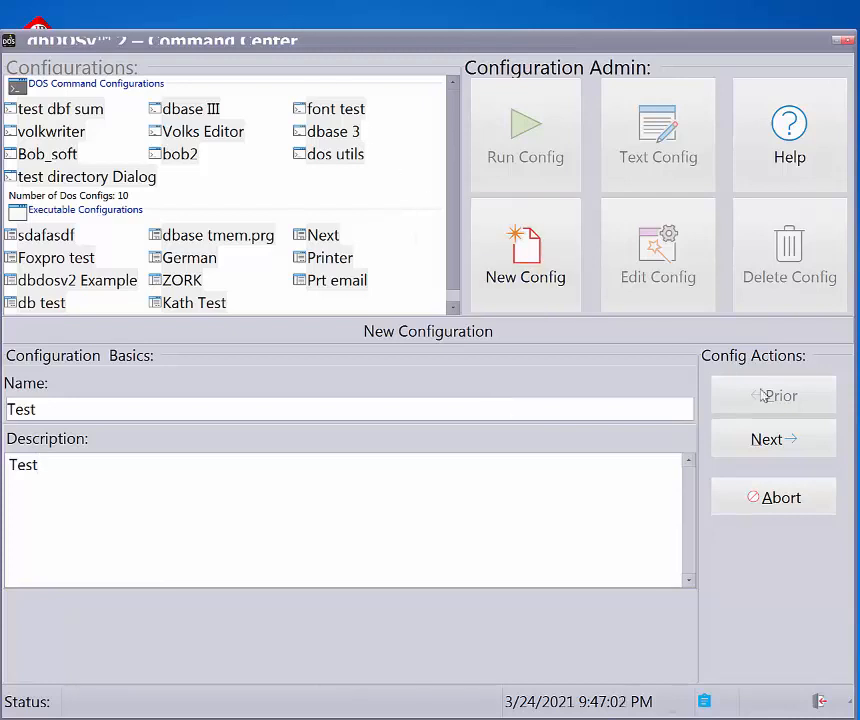
click(791, 440)
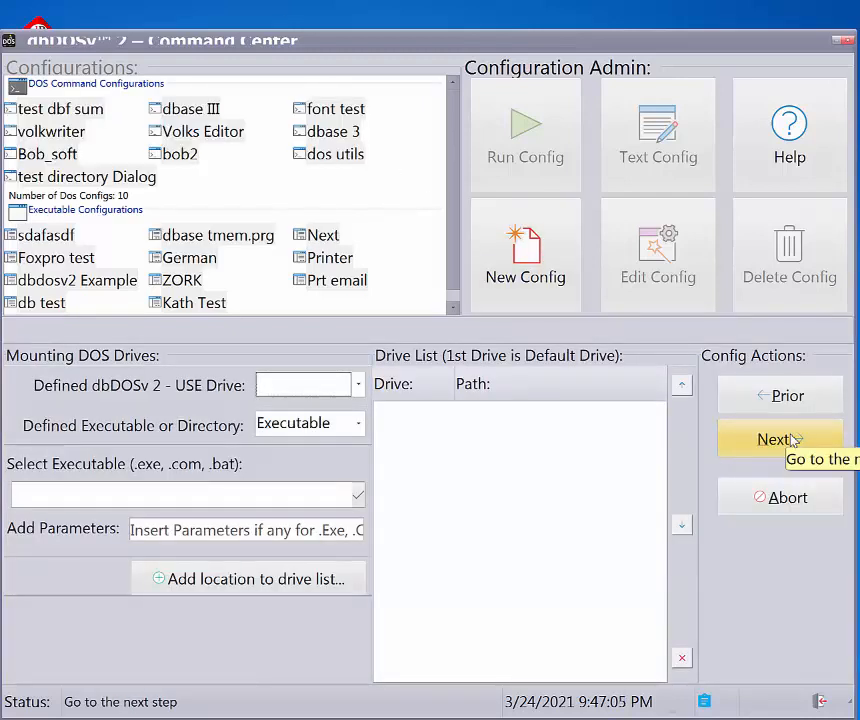
click(803, 393)
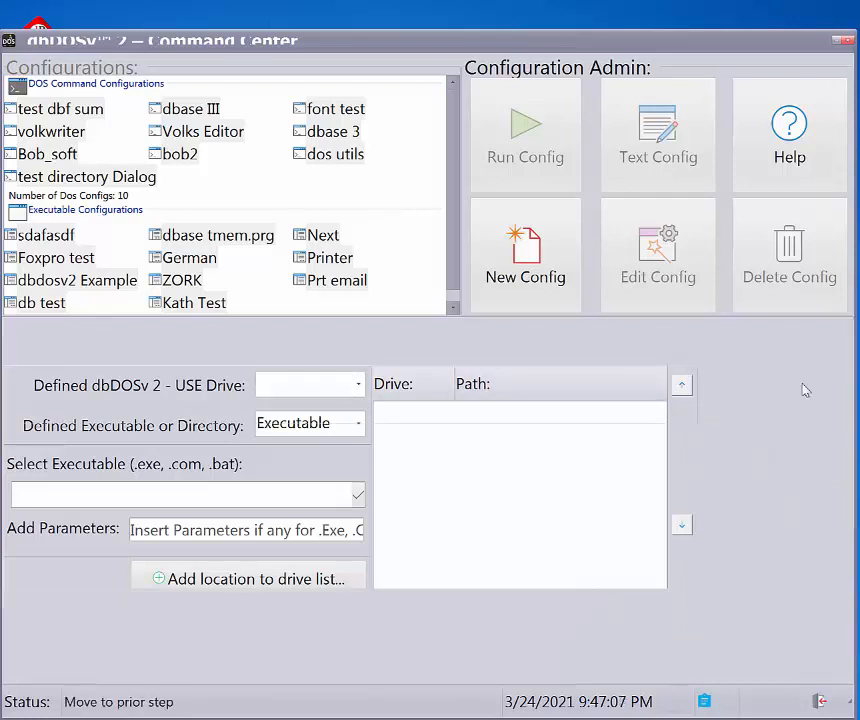
click(733, 448)
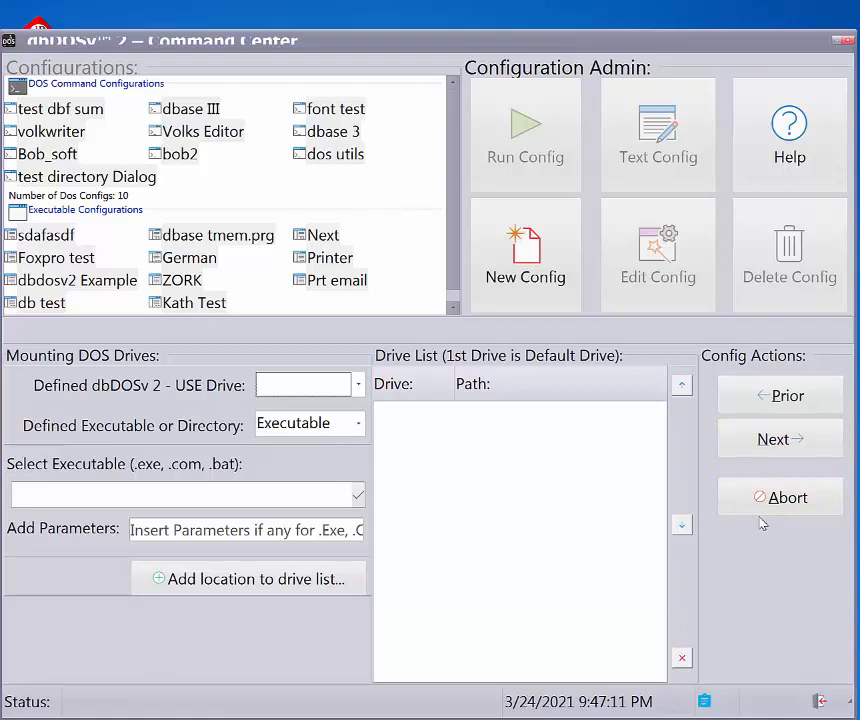
click(722, 512)
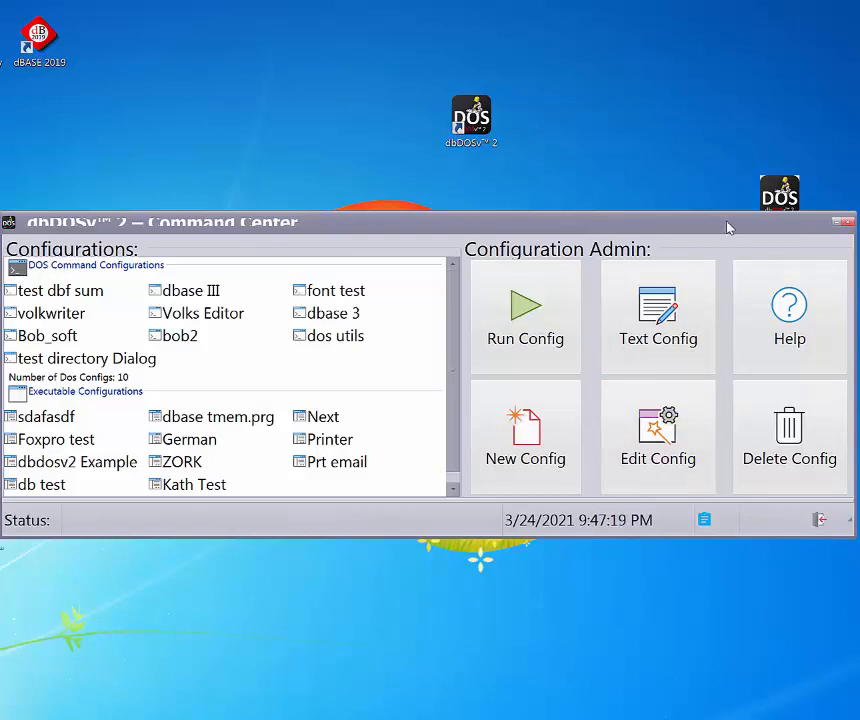
Start a new configuration with the name "test" and the description "test"
click(537, 485)
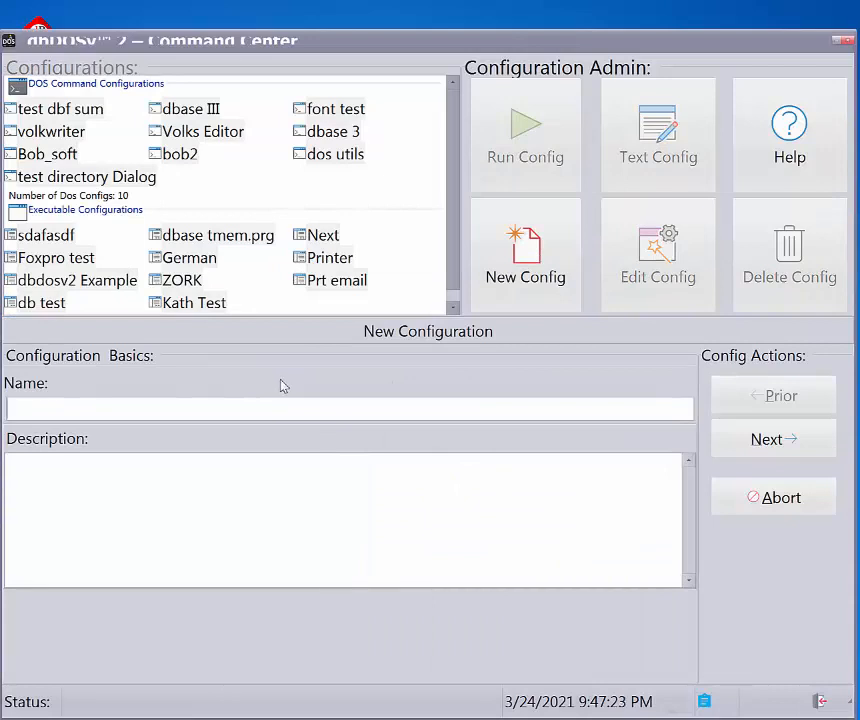
text(test)
key(Tab)
text(test)
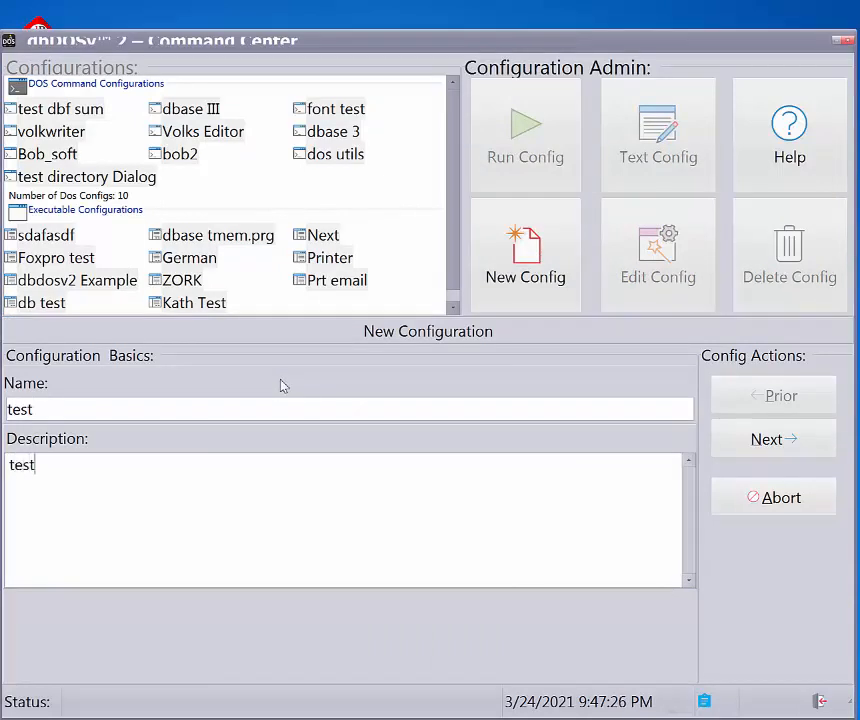
Abandon the unfinished test configuration by exiting the Command Center, and relaunch dbDOSv 2 from the desktop
click(731, 452)
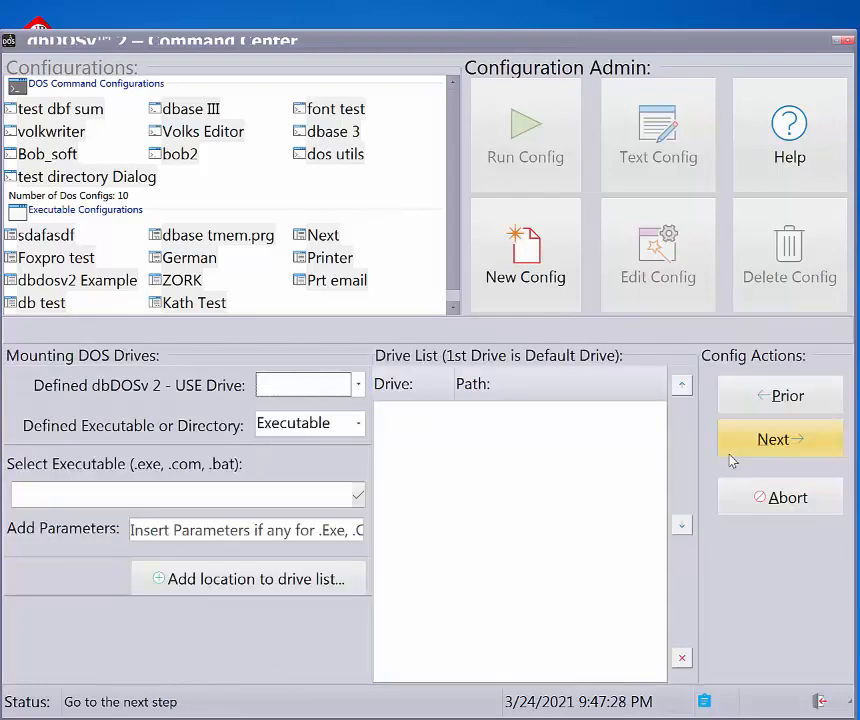
click(817, 698)
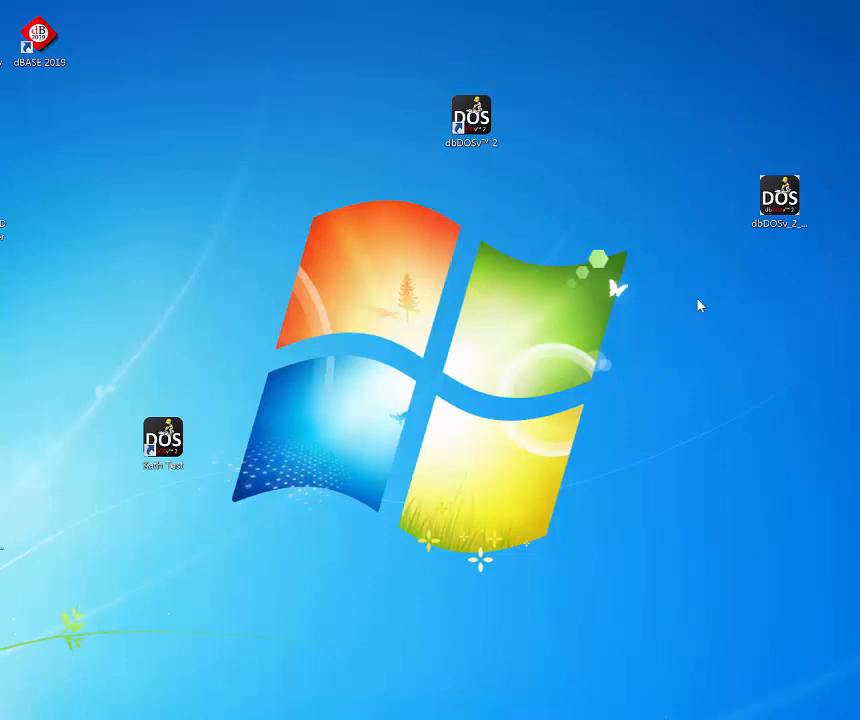
double_click(497, 104)
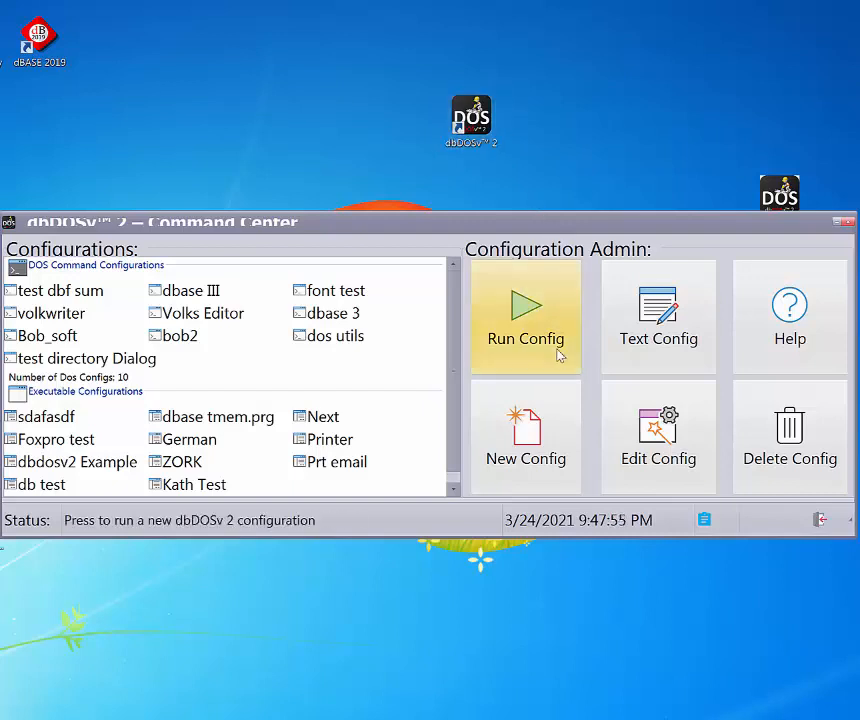
Start a new configuration with the name "FoxPro 2.6" and the description "Help"
click(516, 440)
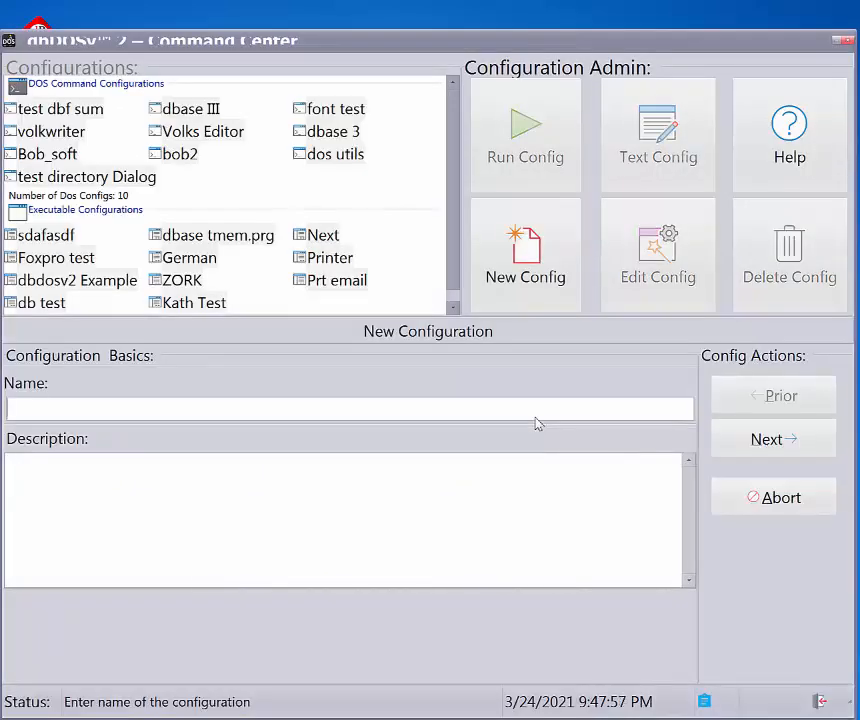
click(226, 407)
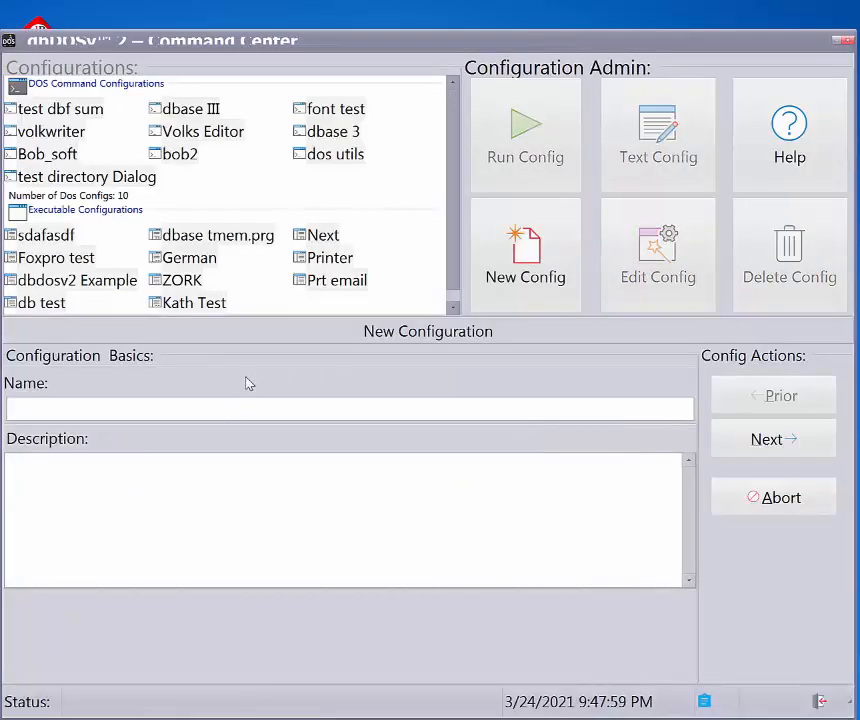
text(FoxP)
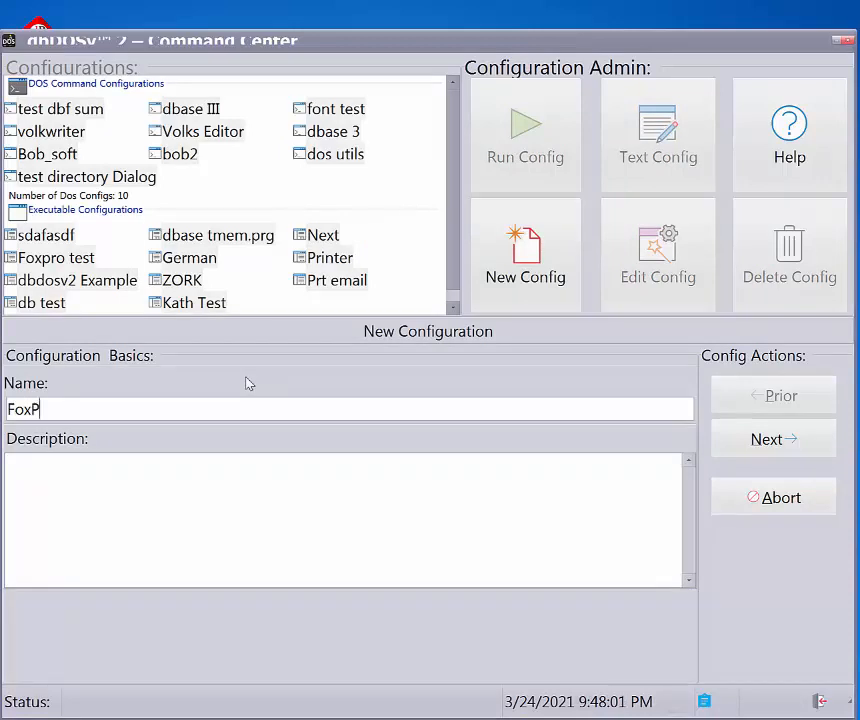
text(ro 2.6)
key(Tab)
text(Help)
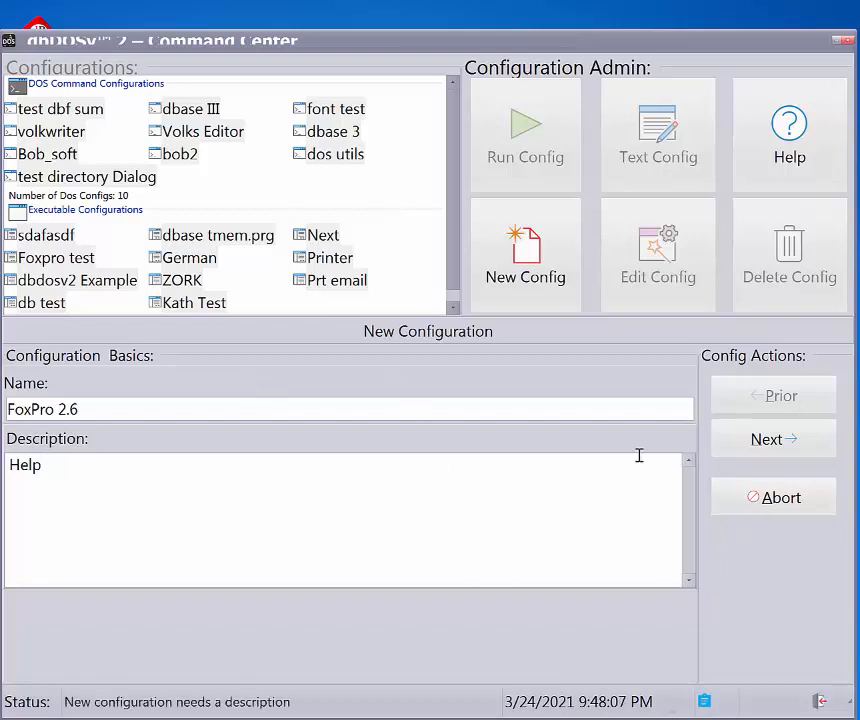
Proceed to the DOS drive configuration and choose C: as the USE drive
click(762, 455)
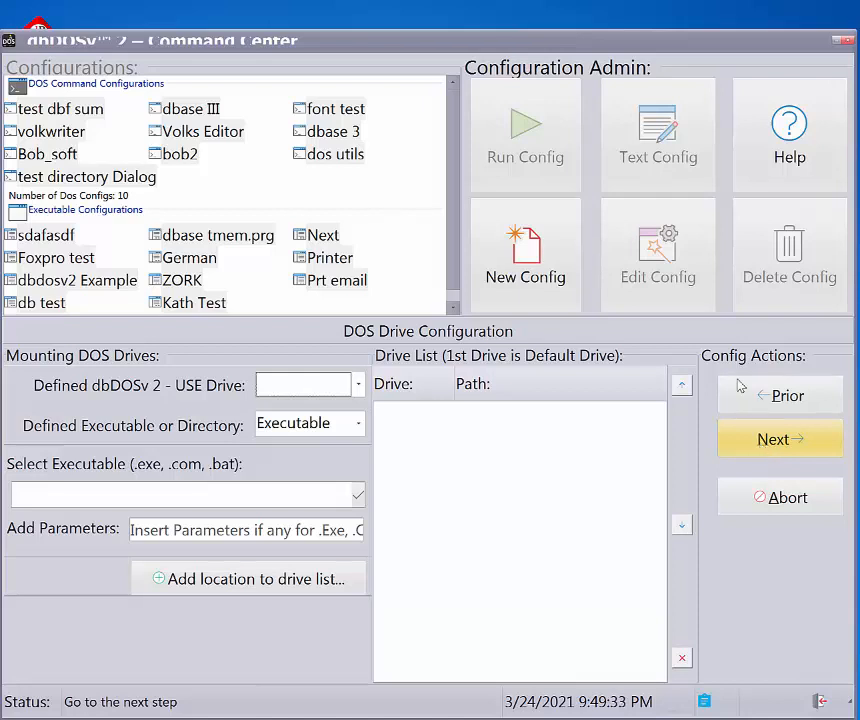
click(354, 386)
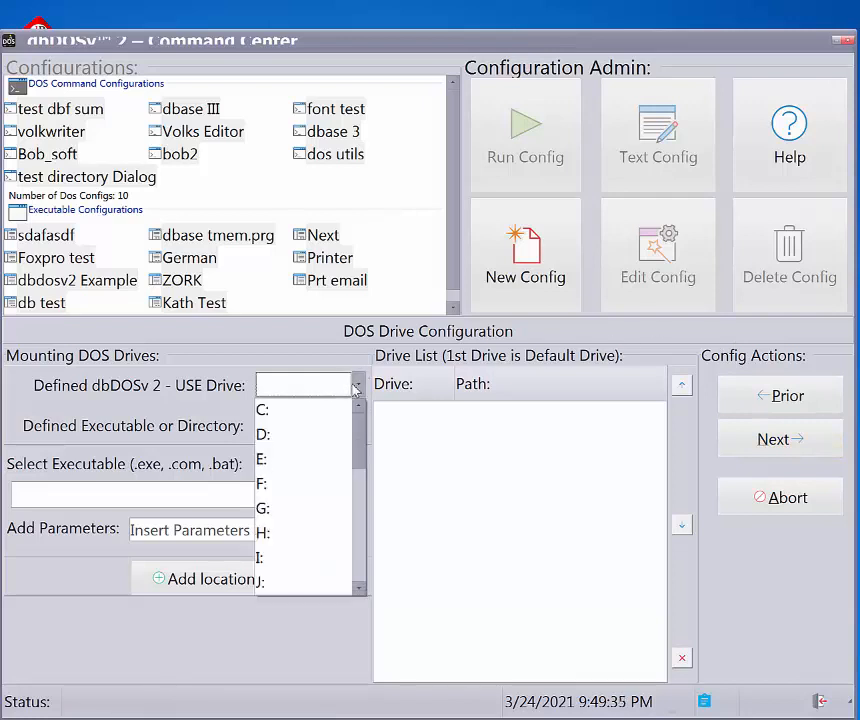
click(344, 407)
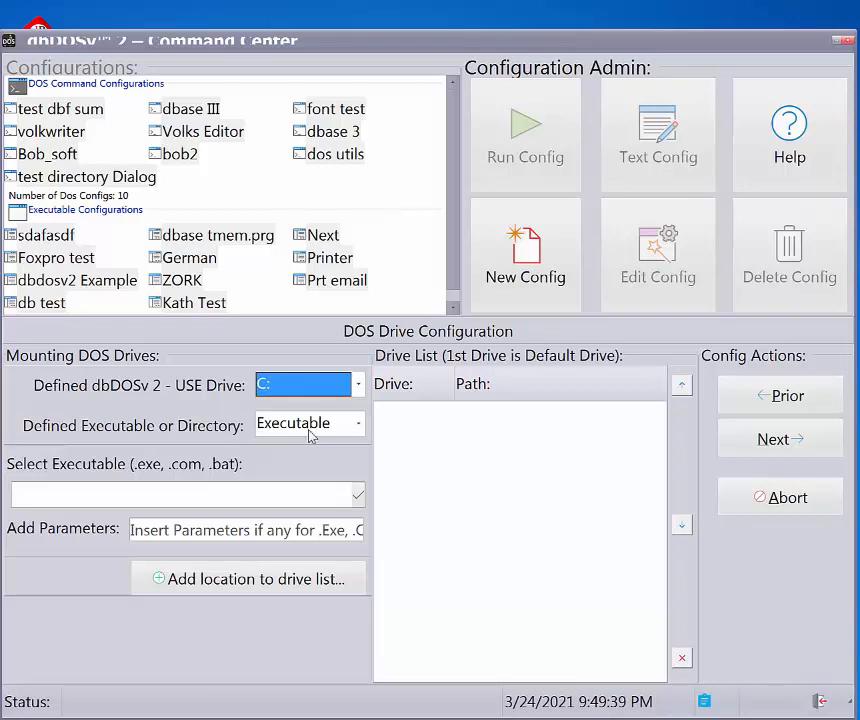
Try entering the executable's path by hand under c:\dbase5\en\ using the path suggestions, and clear the entry
click(218, 494)
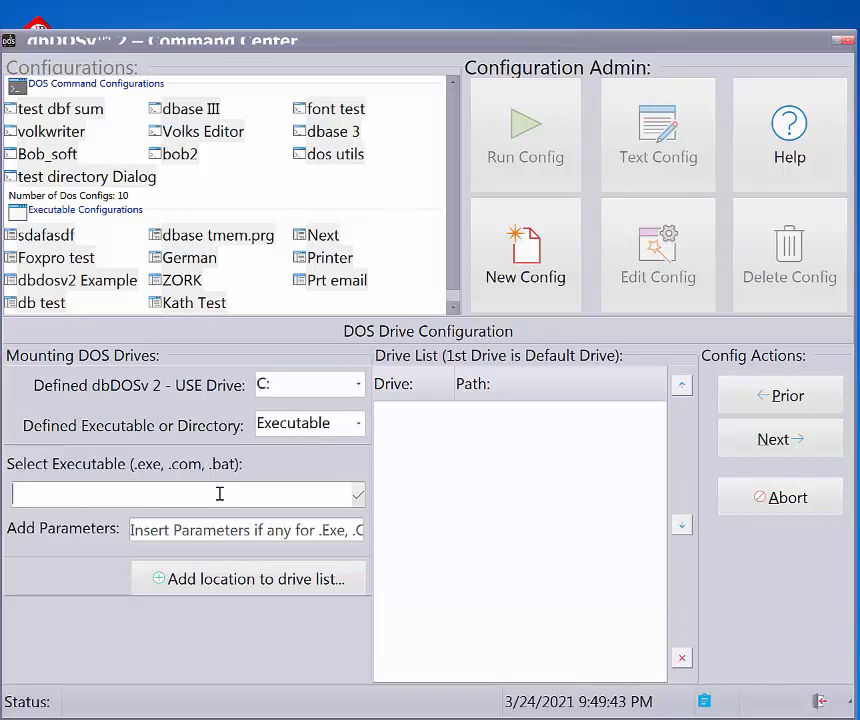
text(c:\dbassee)
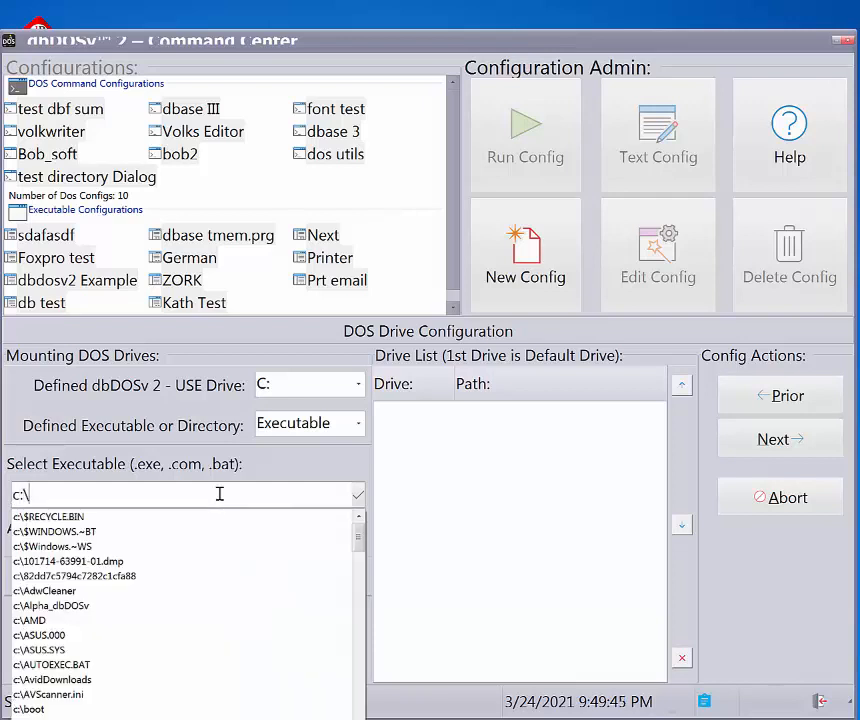
key(BackSpace)
key(BackSpace)
key(BackSpace)
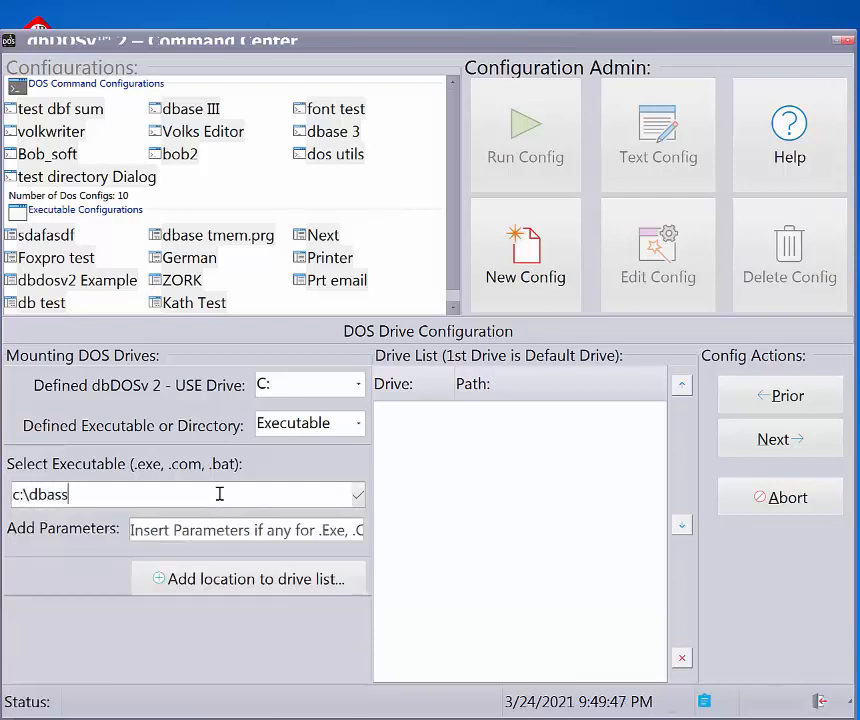
text(5)
key(BackSpace)
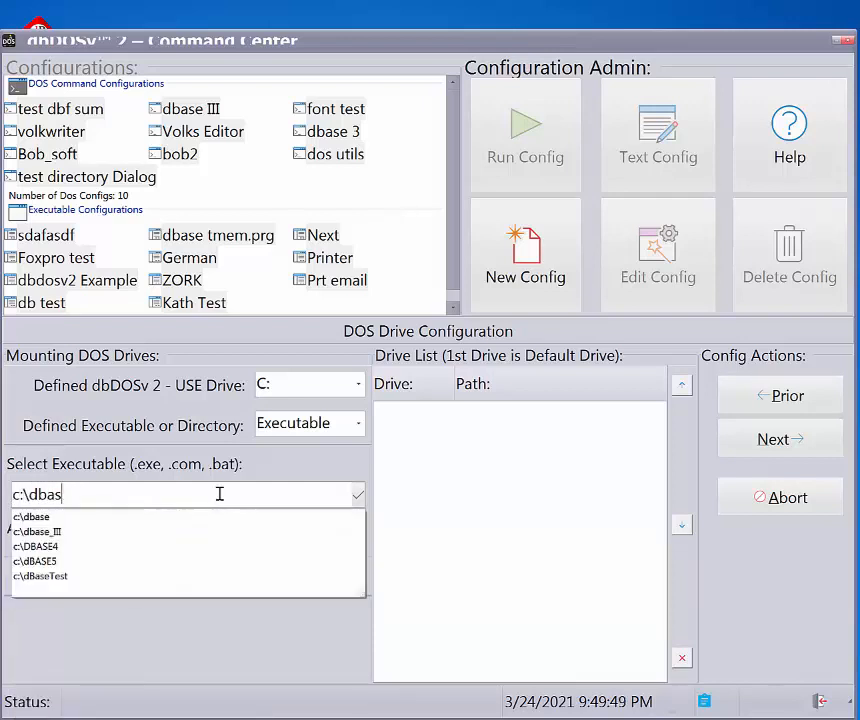
text(e5\)
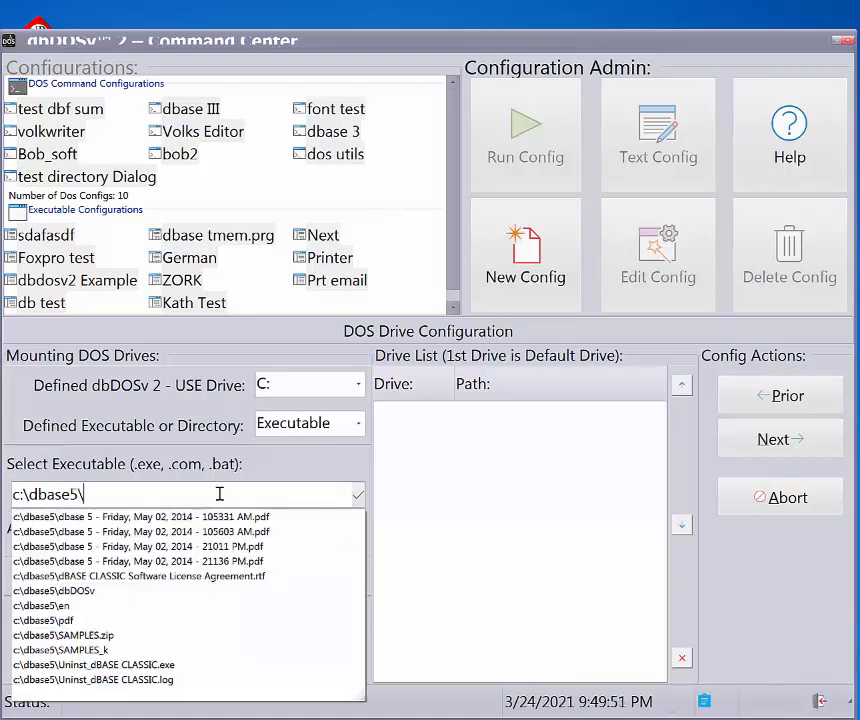
text(en\e)
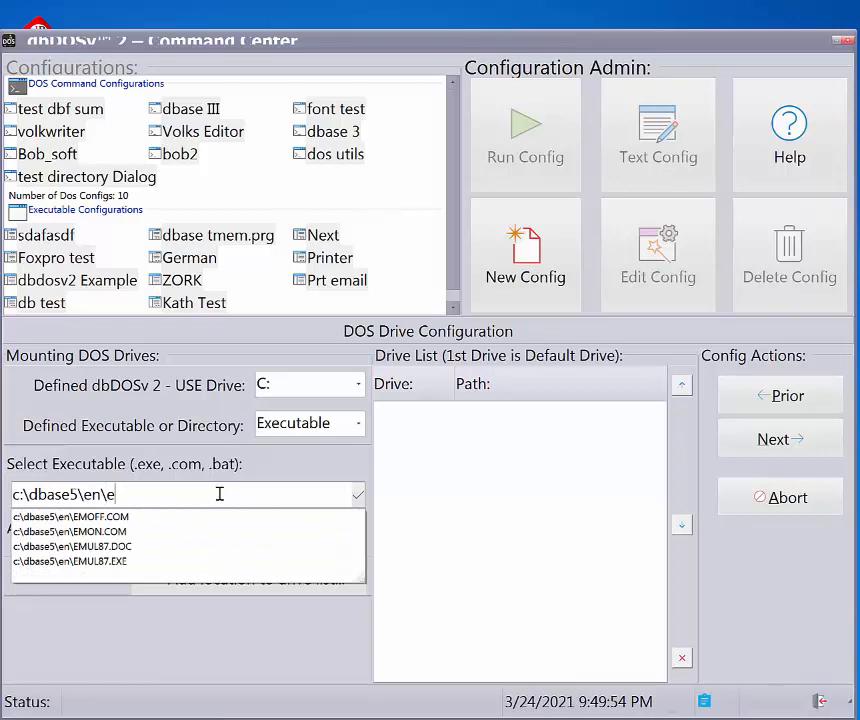
key(BackSpace)
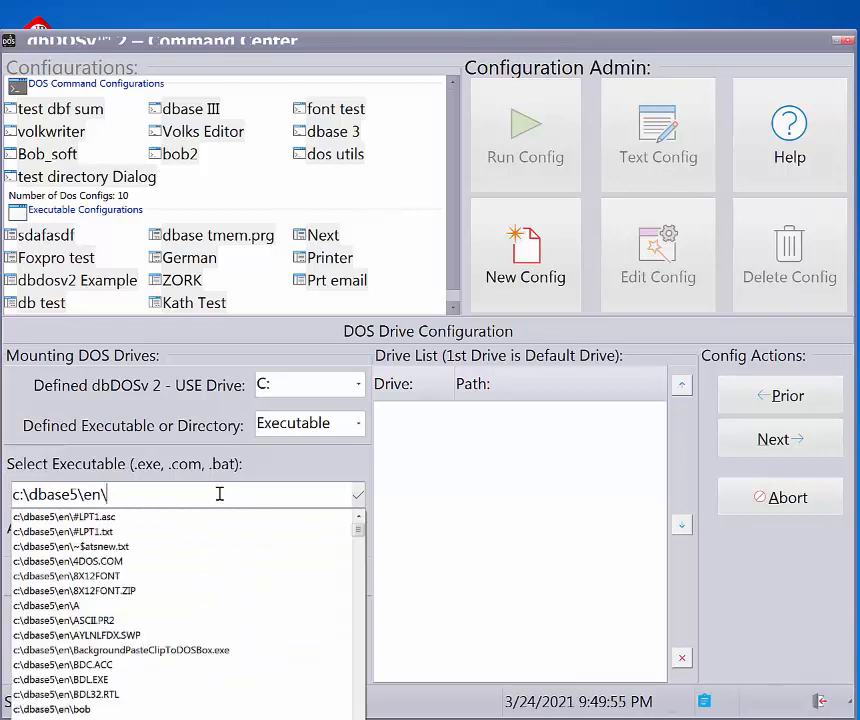
text(deb)
key(BackSpace)
key(BackSpace)
key(BackSpace)
text(dba)
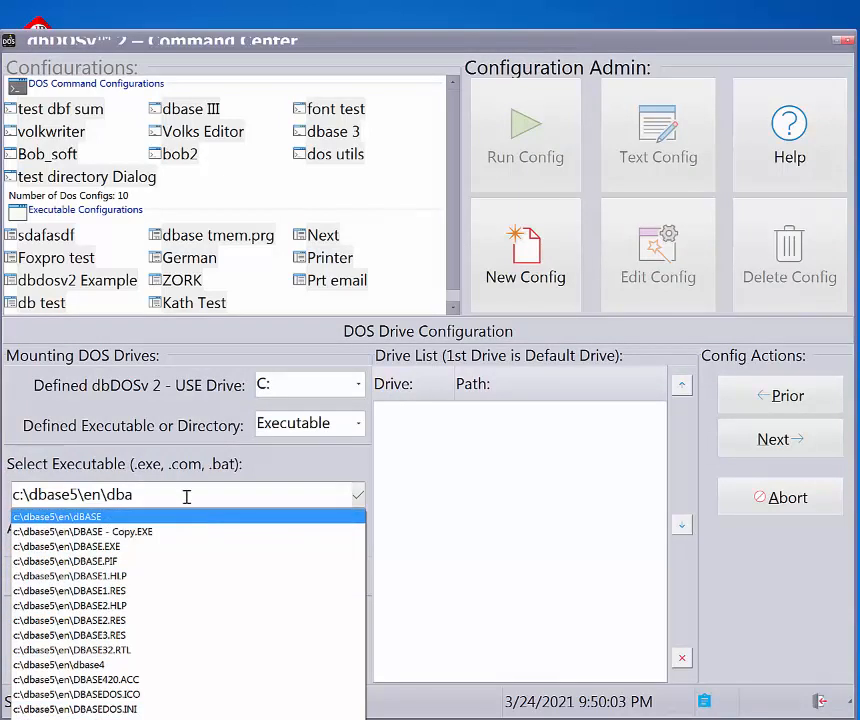
key(ctrl+a)
key(BackSpace)
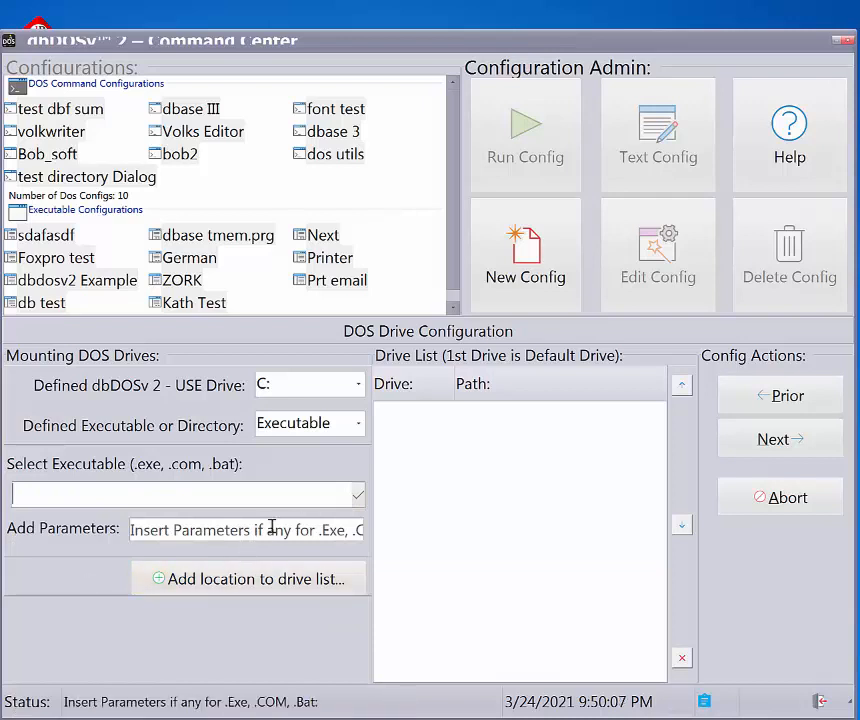
Browse for FOX.EXE in the FPD26 folder as the executable and add it to the drive list as C:
click(357, 504)
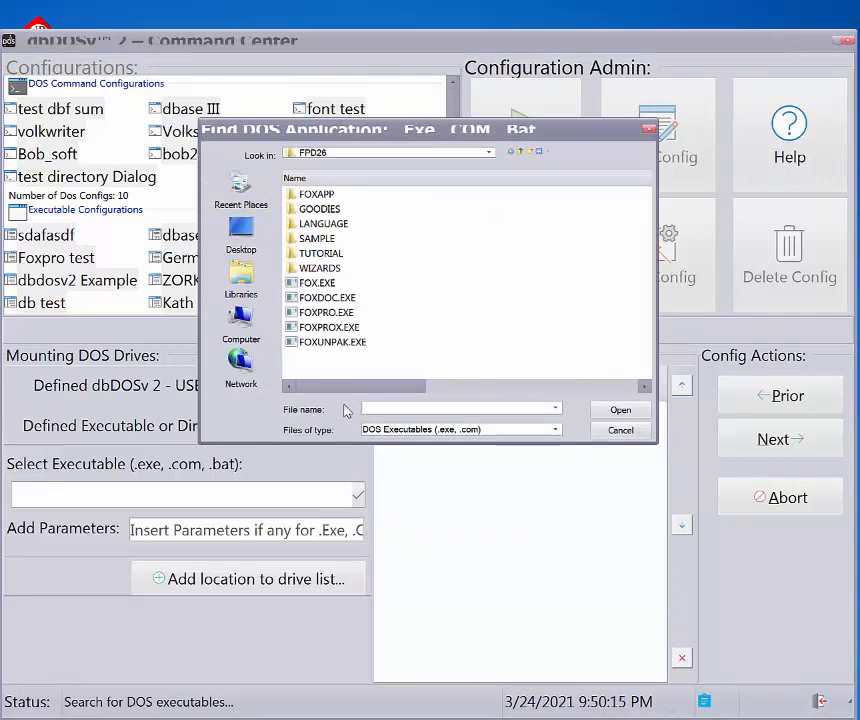
click(318, 284)
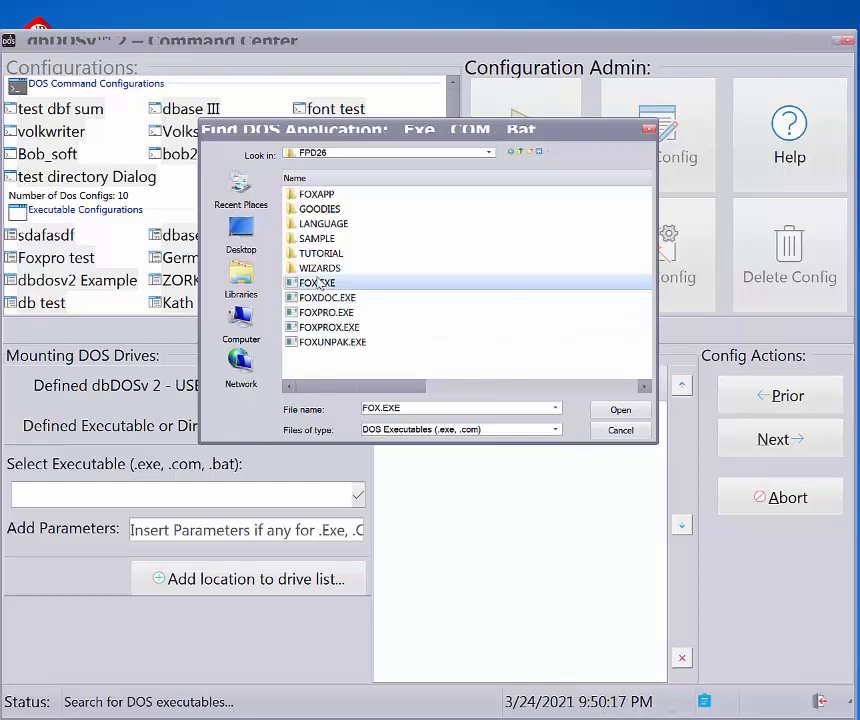
click(612, 410)
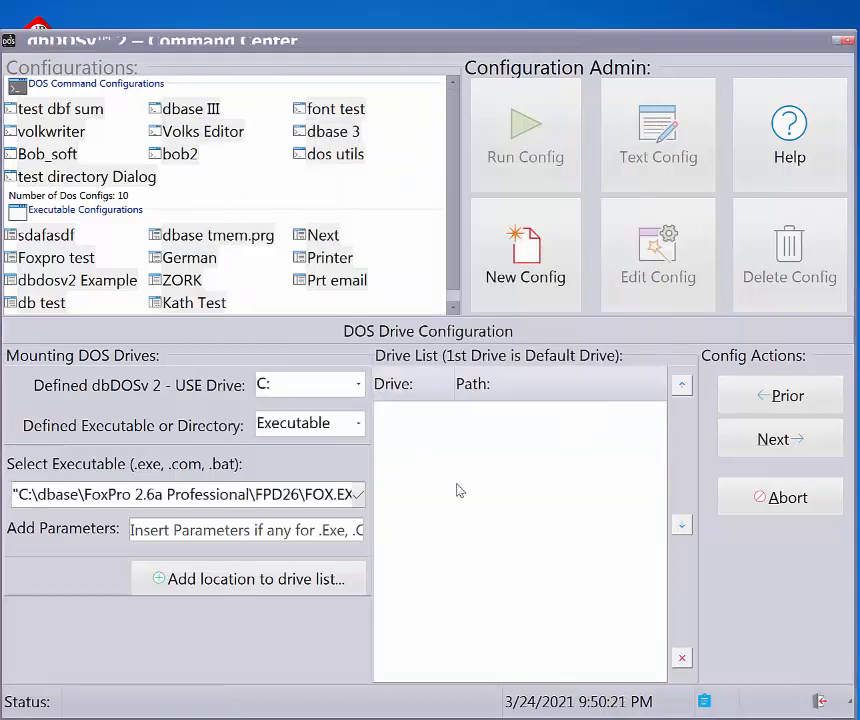
click(241, 592)
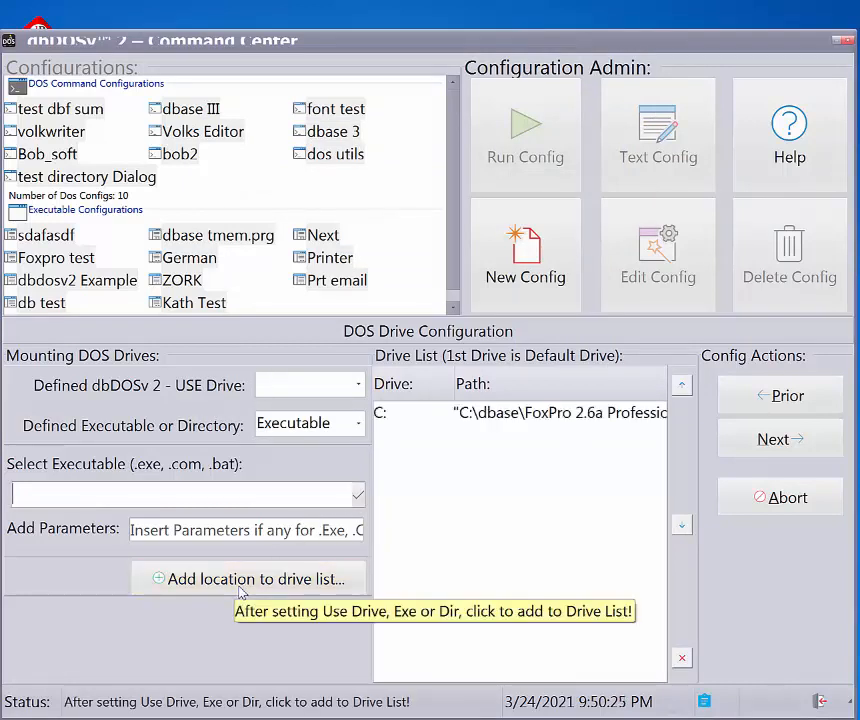
Mount the directory c:\dbase as USE drive D: and add it to the drive list
click(221, 490)
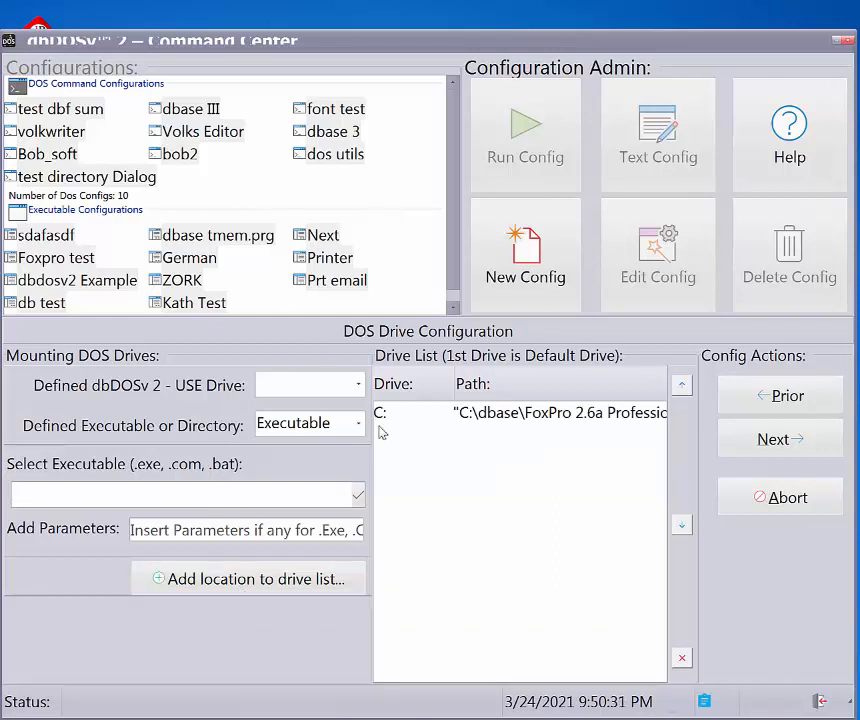
click(361, 386)
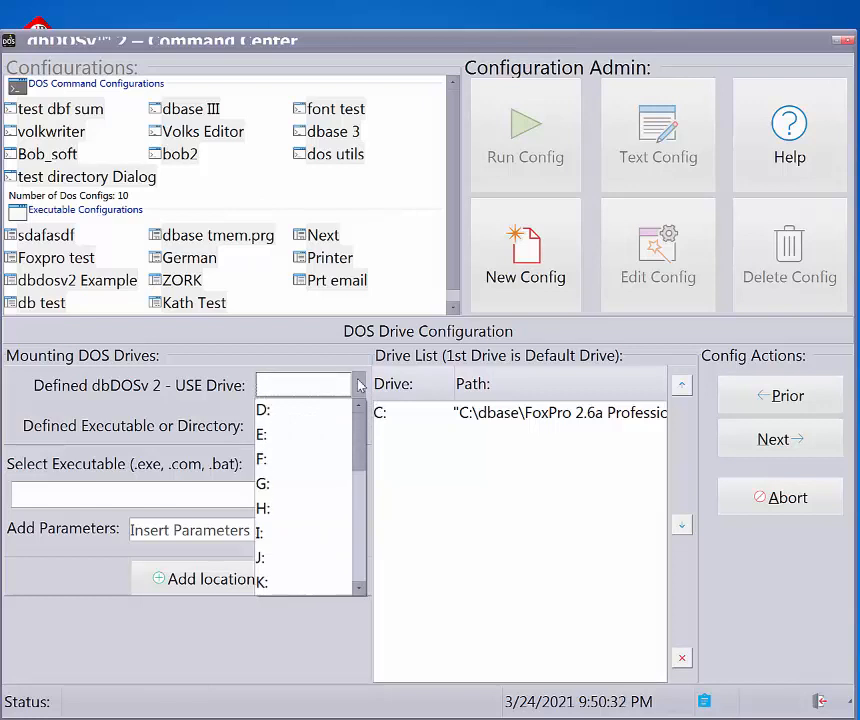
click(299, 411)
click(299, 424)
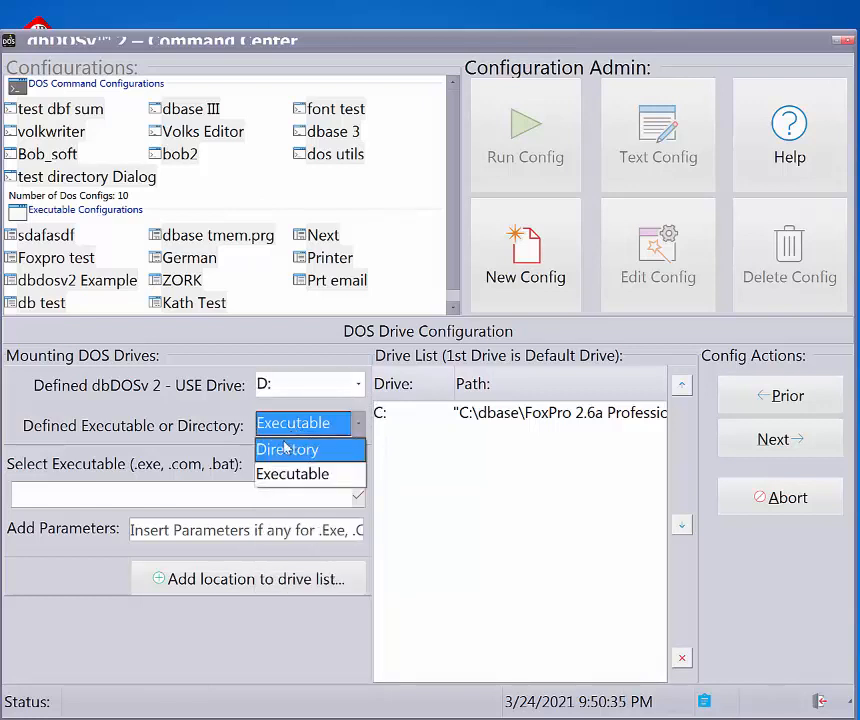
click(288, 446)
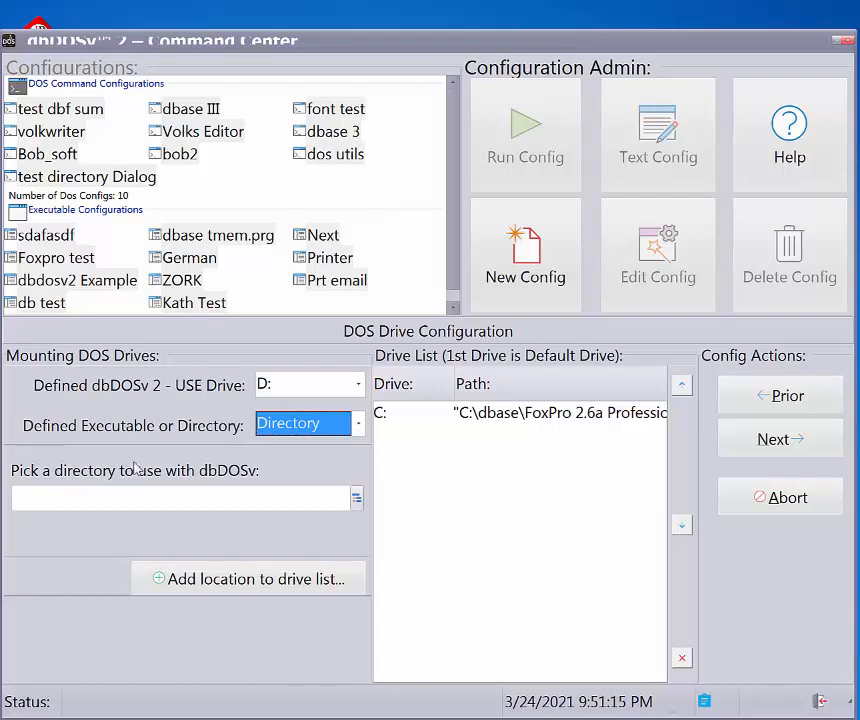
click(134, 499)
text(c)
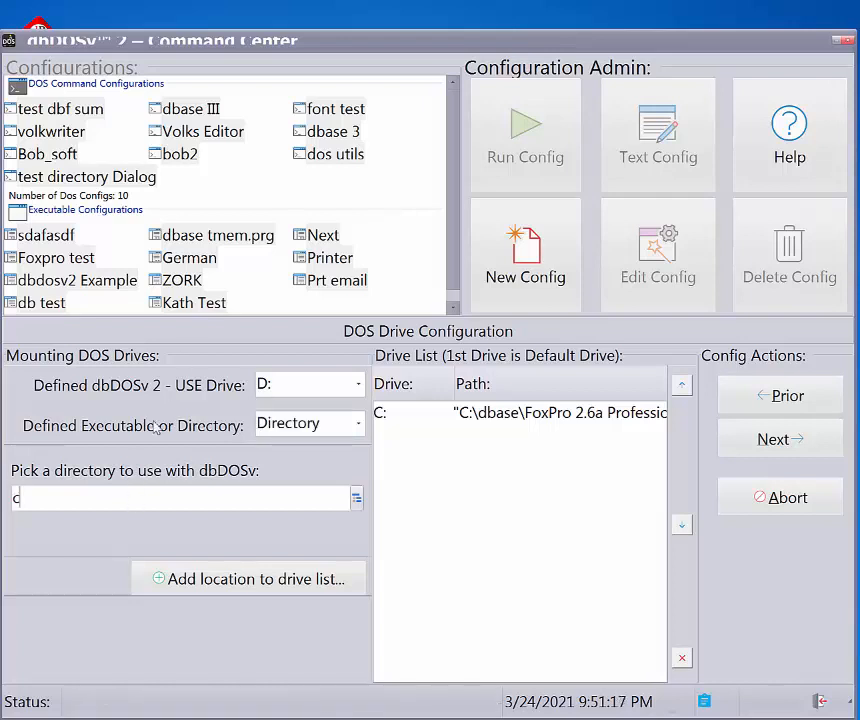
text(:\dbase)
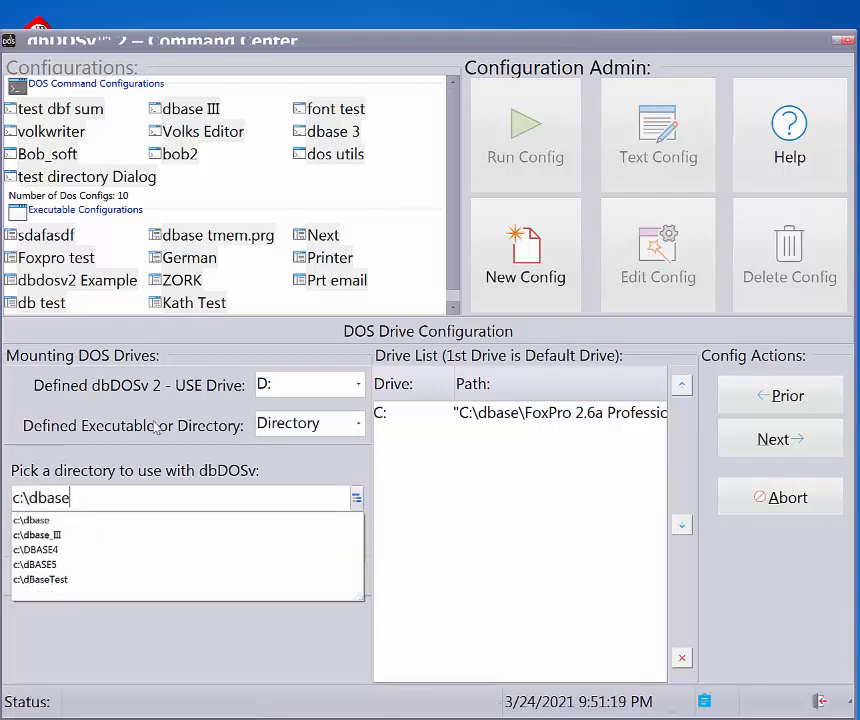
key(Return)
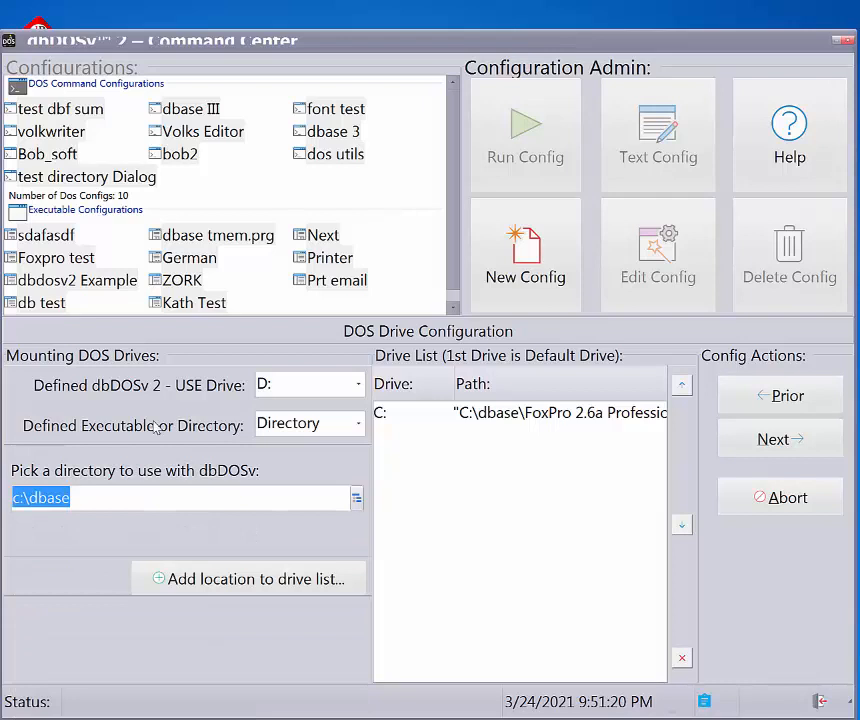
click(185, 582)
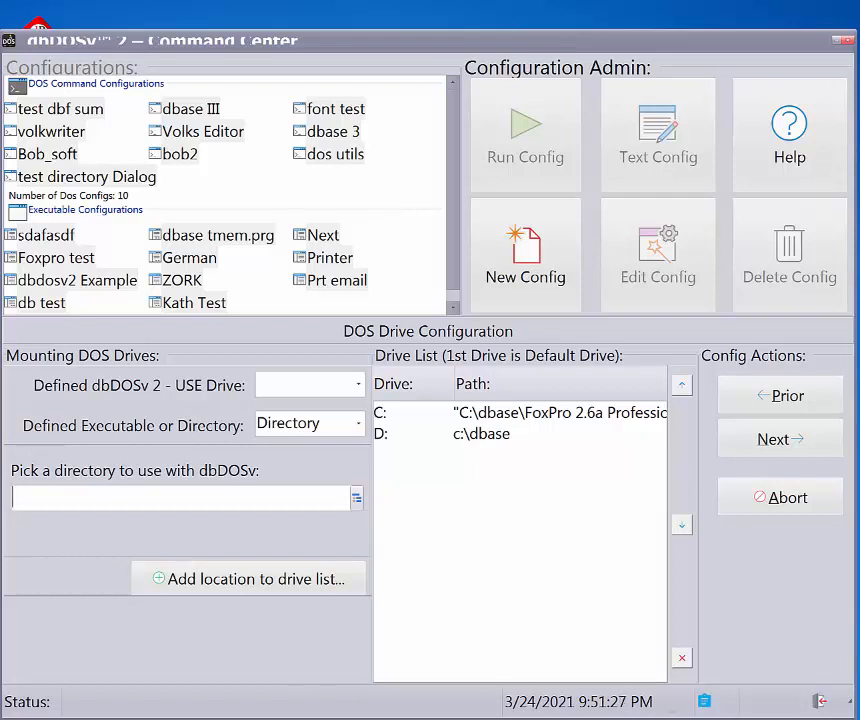
Move the D: entry above C: in the drive list and back below it, and remove D: from the list
click(399, 437)
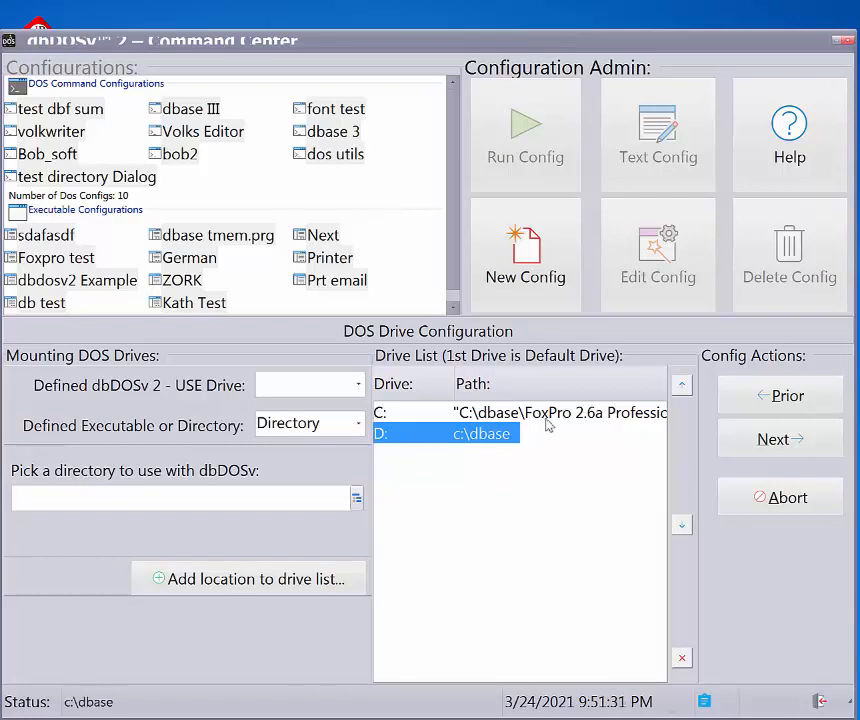
click(682, 386)
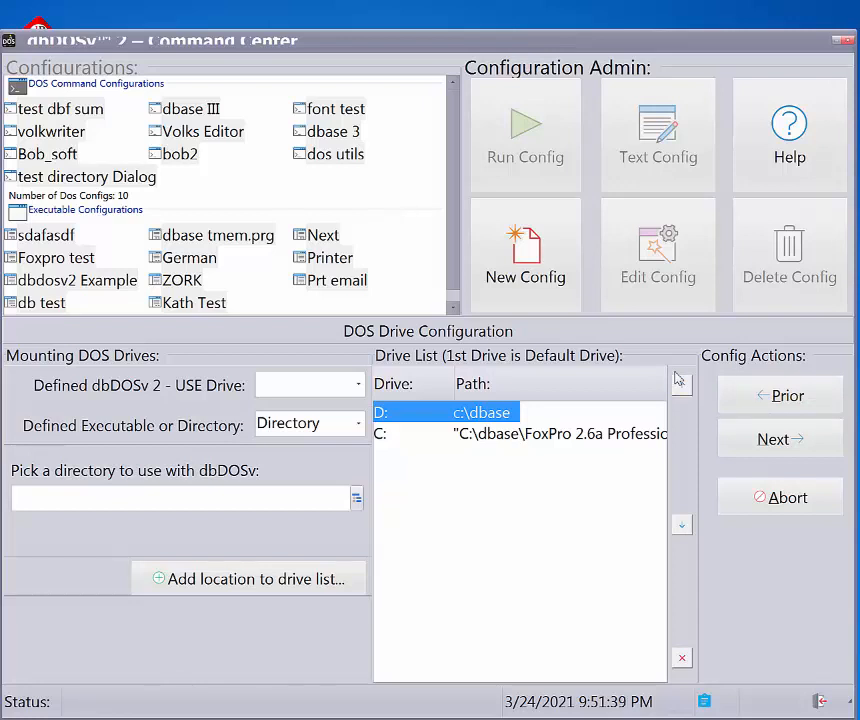
click(683, 526)
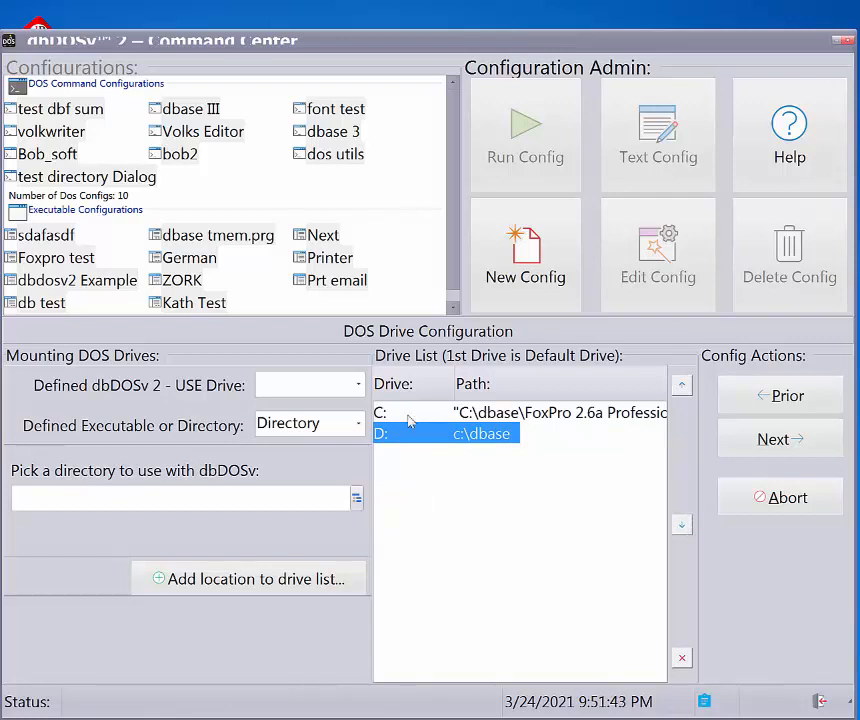
click(681, 659)
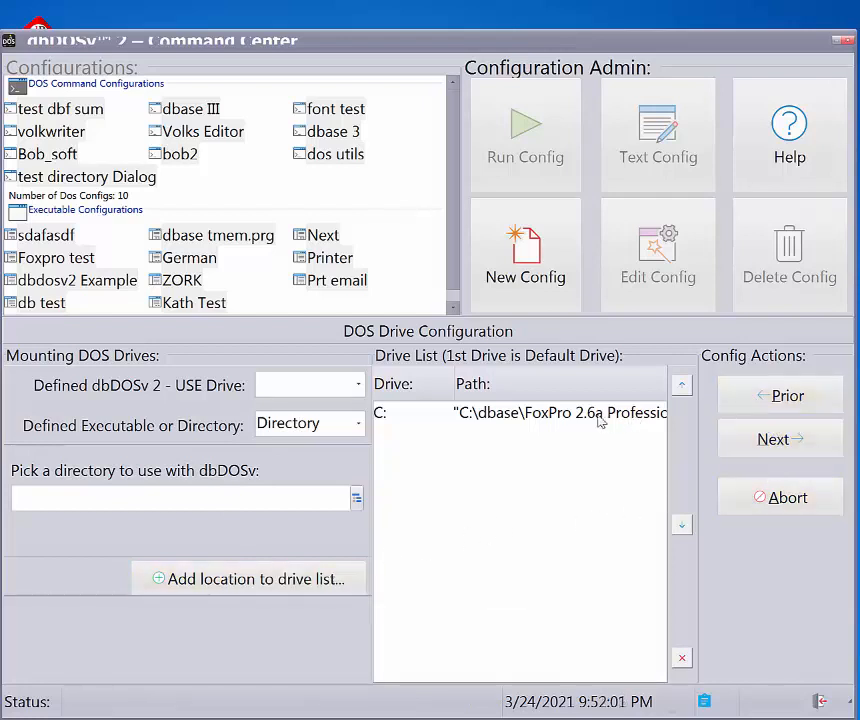
Proceed to the printer and finalizing settings of the new configuration and review the available country codes
click(766, 435)
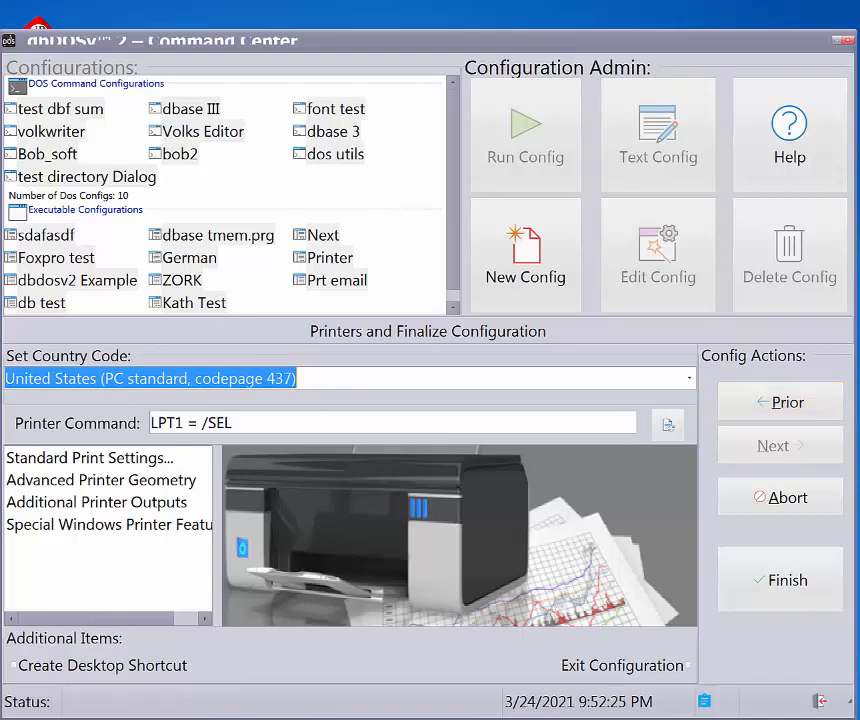
click(689, 379)
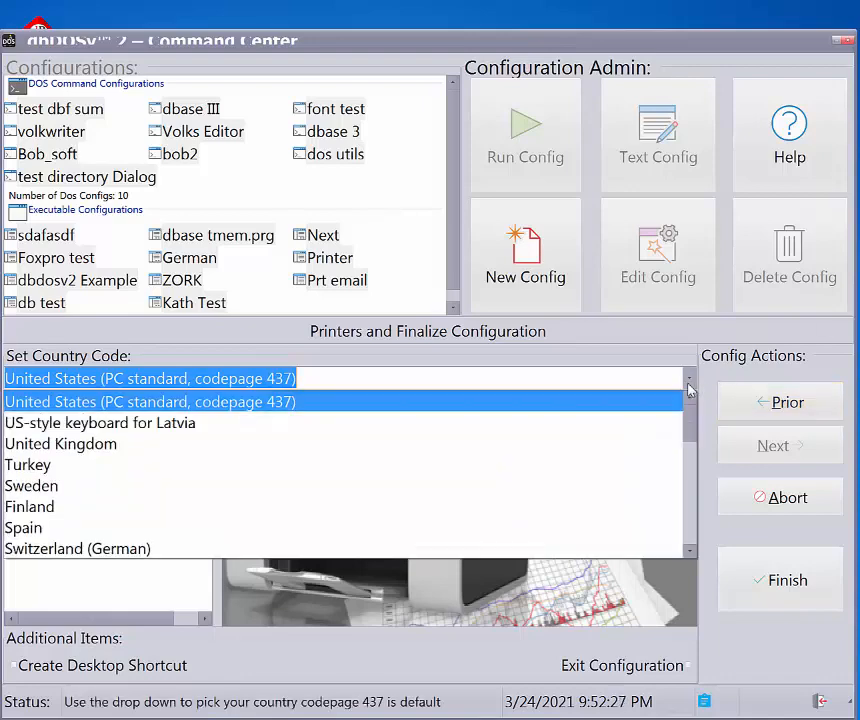
mouse_move(686, 426)
mouse_down()
mouse_move(672, 498)
mouse_move(686, 408)
mouse_up()
click(685, 373)
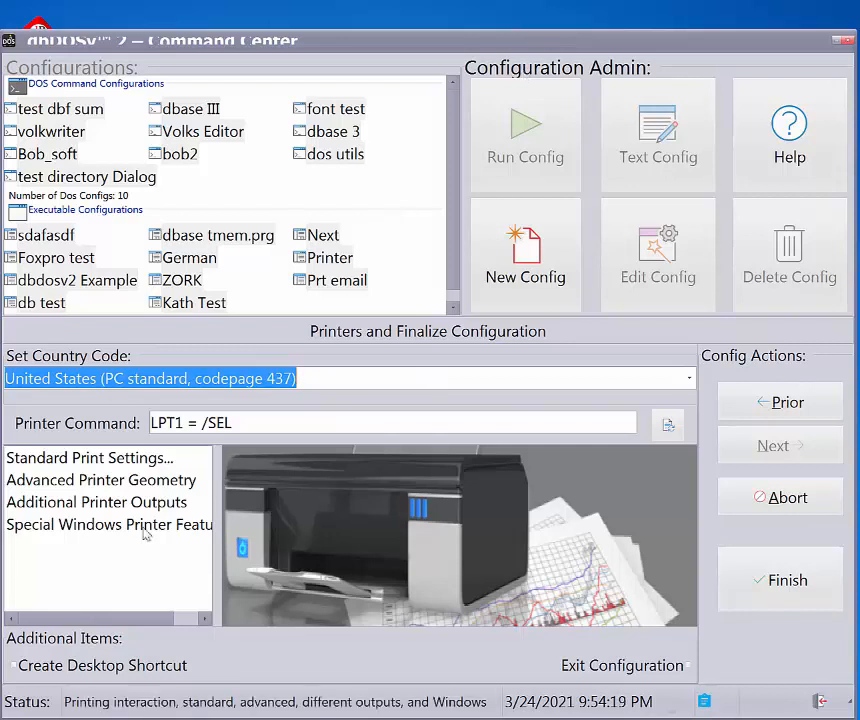
Clear the printer command, review the ports in the standard print settings, and regenerate the command as LPT1 = /SEL
click(263, 424)
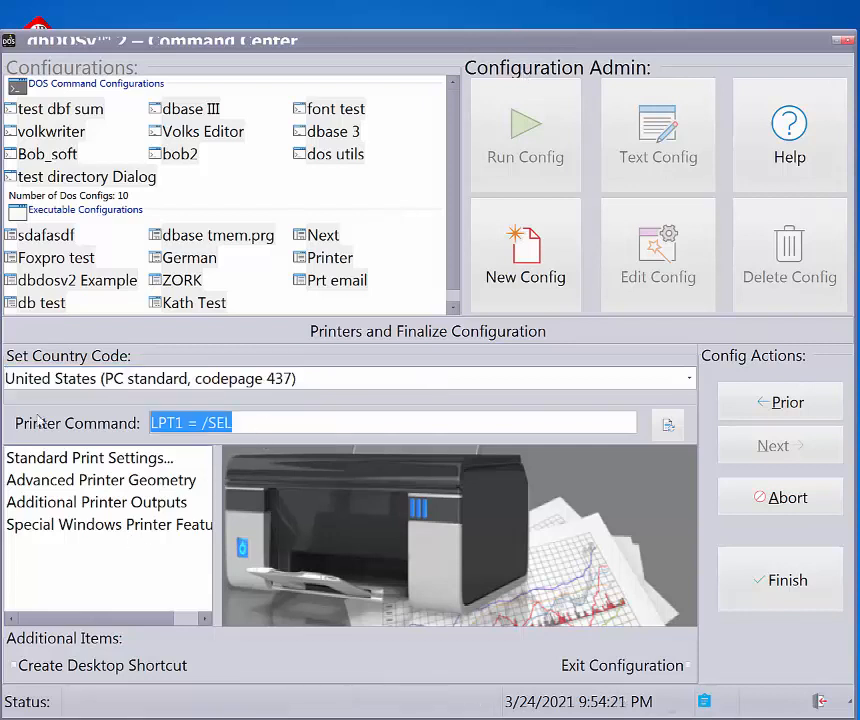
key(BackSpace)
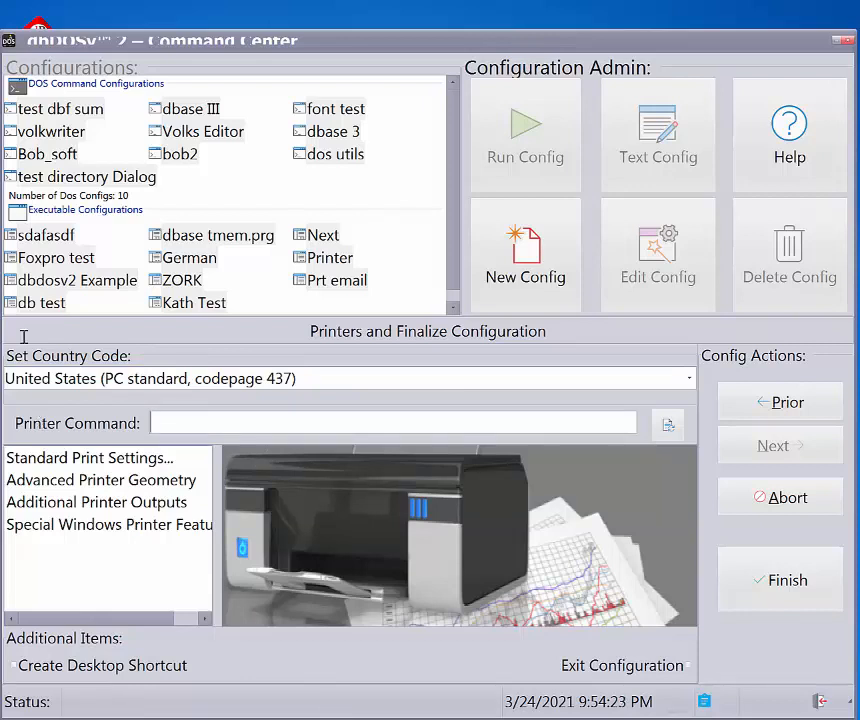
click(120, 459)
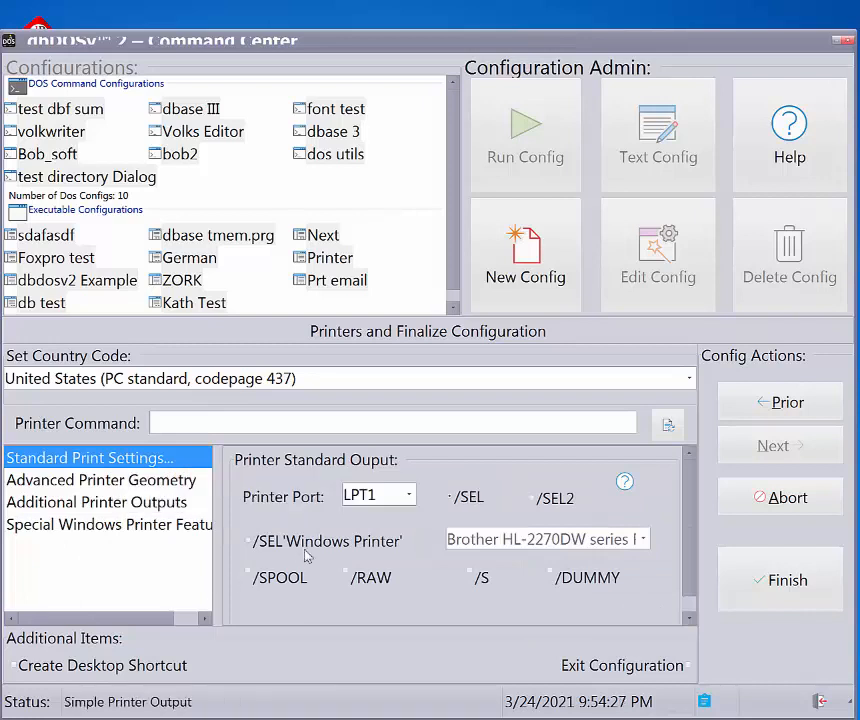
click(408, 497)
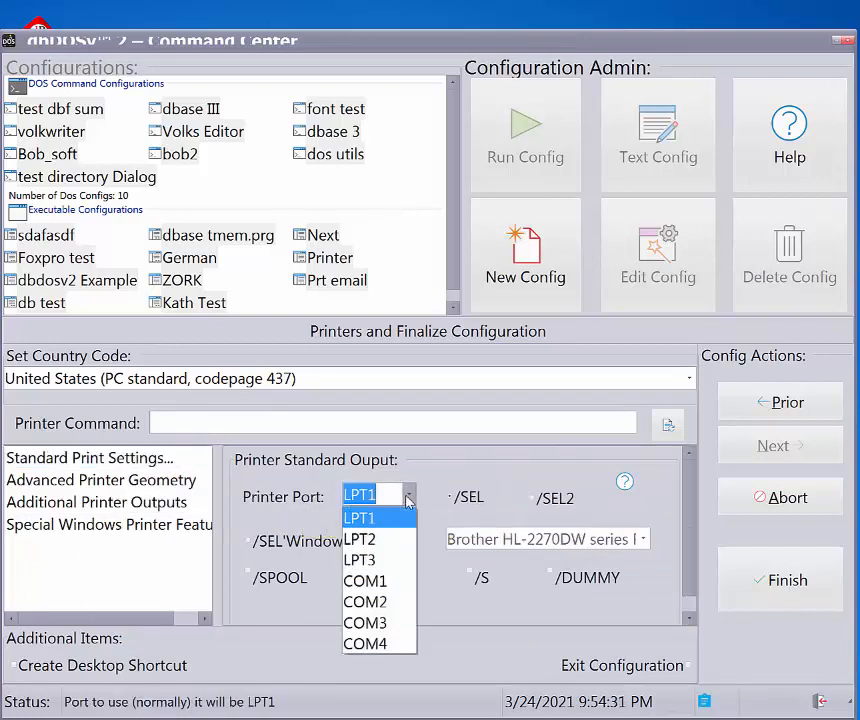
click(408, 497)
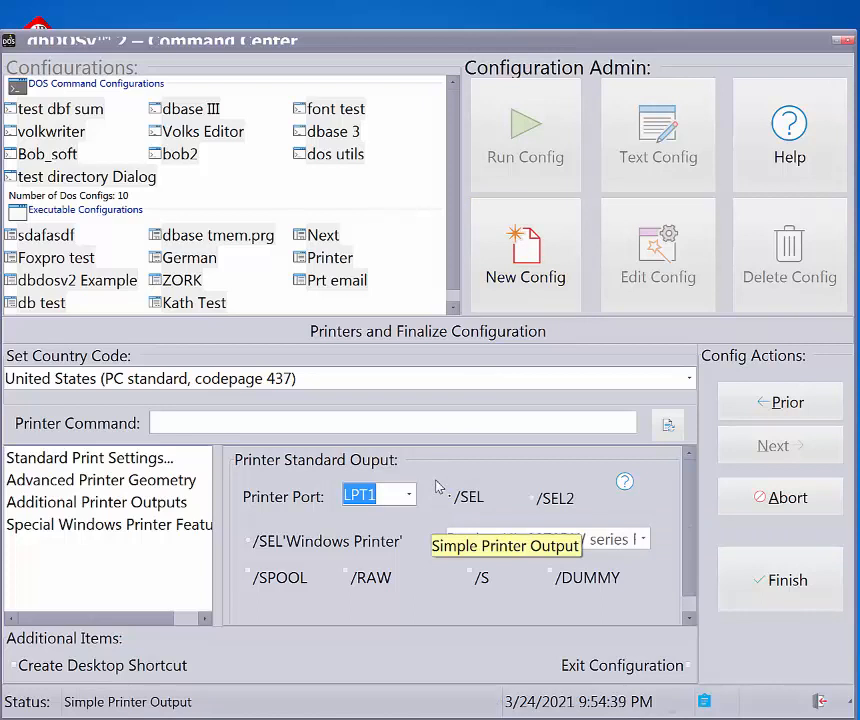
click(666, 427)
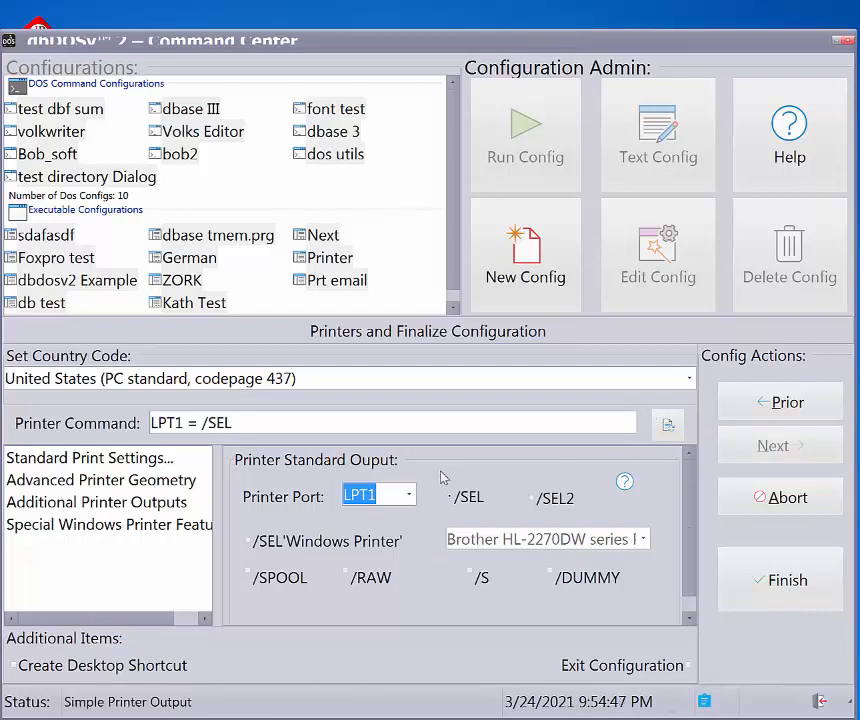
Set the printer port to COM2 and update the printer command to COM2 = /SEL
click(408, 494)
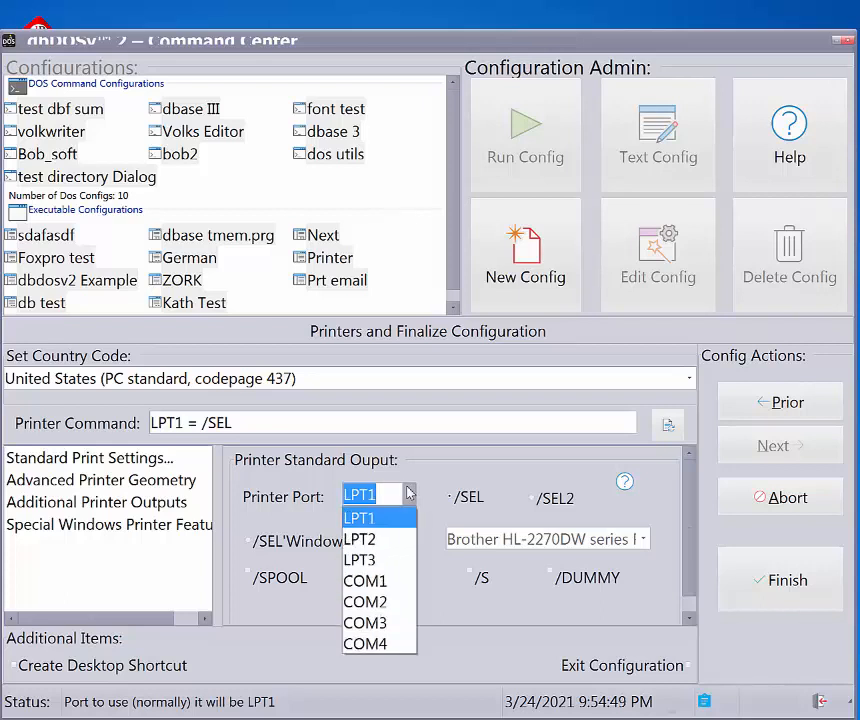
click(398, 601)
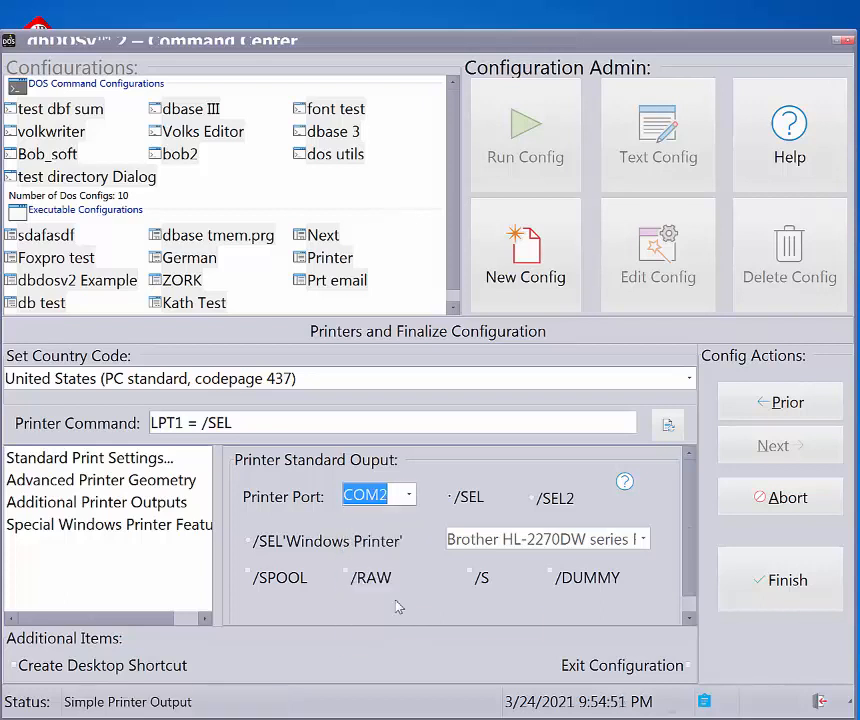
click(670, 424)
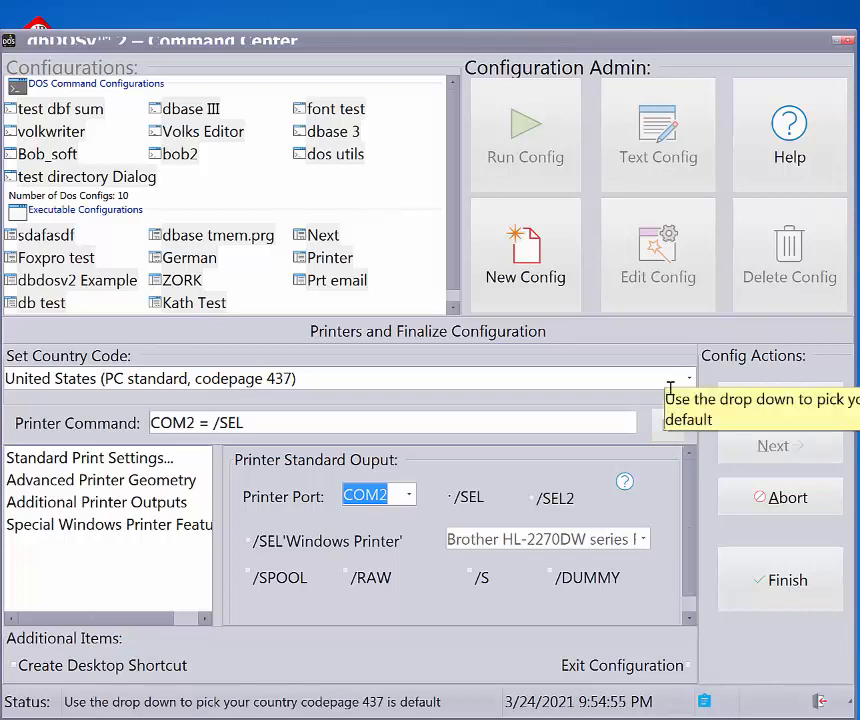
Update the printer command to use port LPT1, /SEL'Windows Printer' with the Brother HL-2270DW series Printer, and the /RAW option
click(412, 503)
click(395, 519)
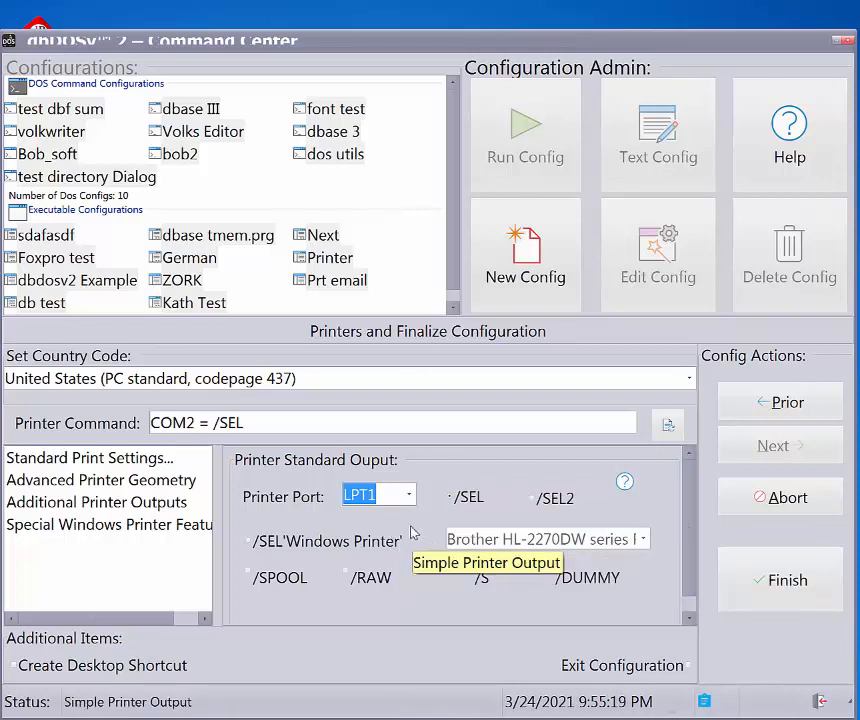
click(252, 541)
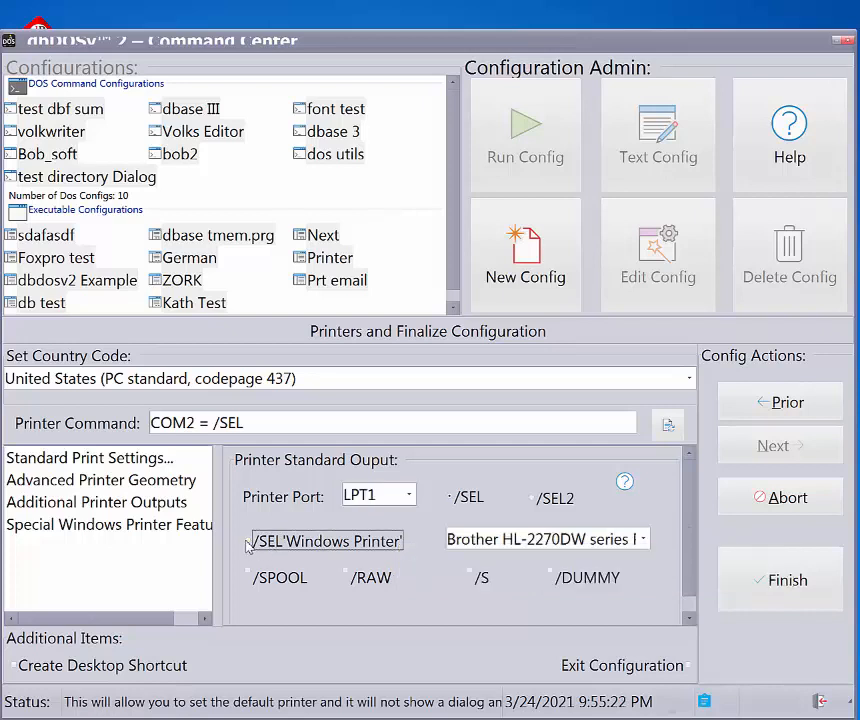
click(642, 540)
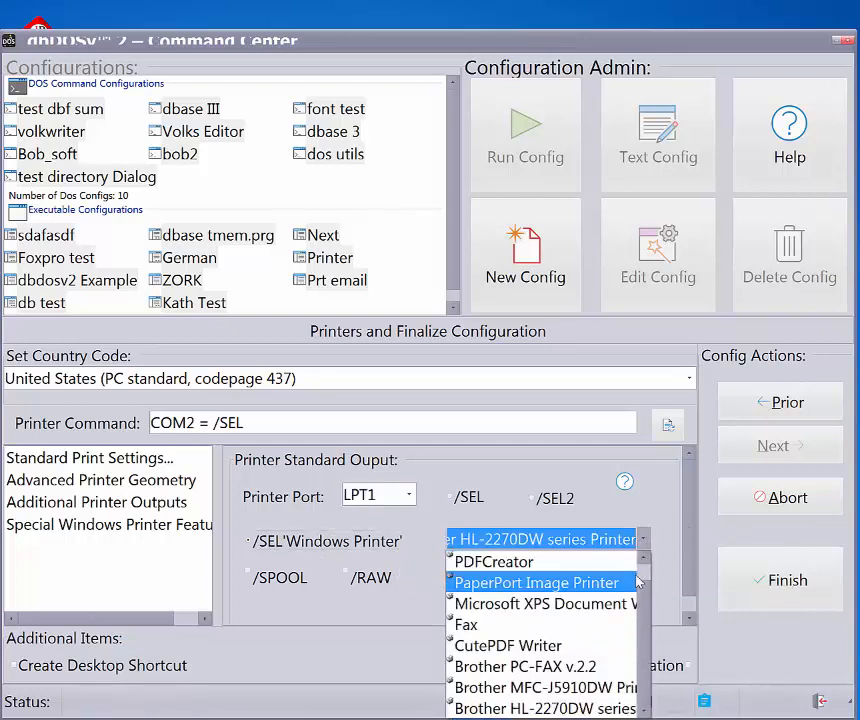
scroll(648, 581, up, 1)
scroll(646, 630, down, 1)
click(600, 707)
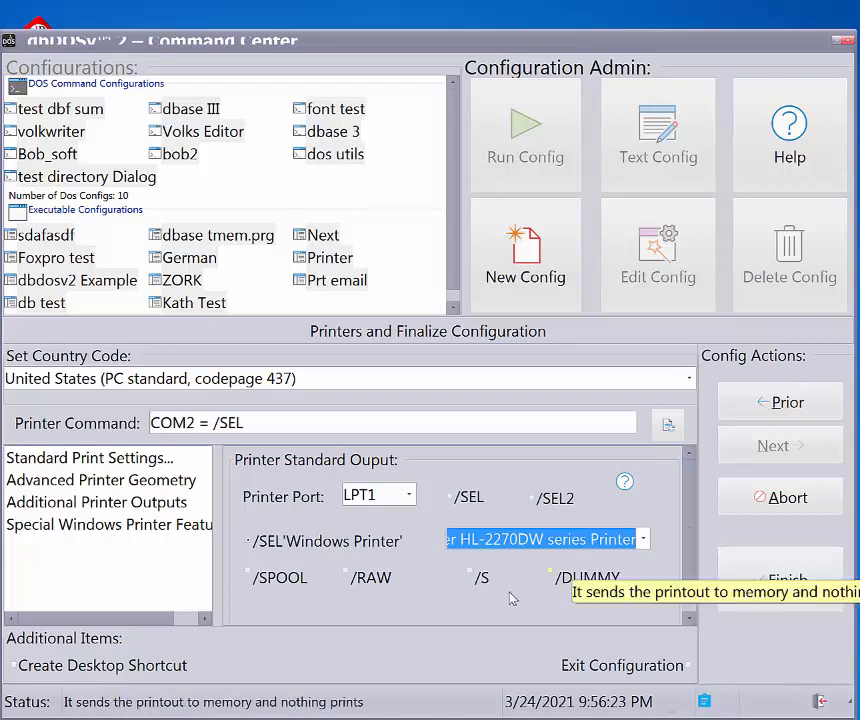
click(348, 576)
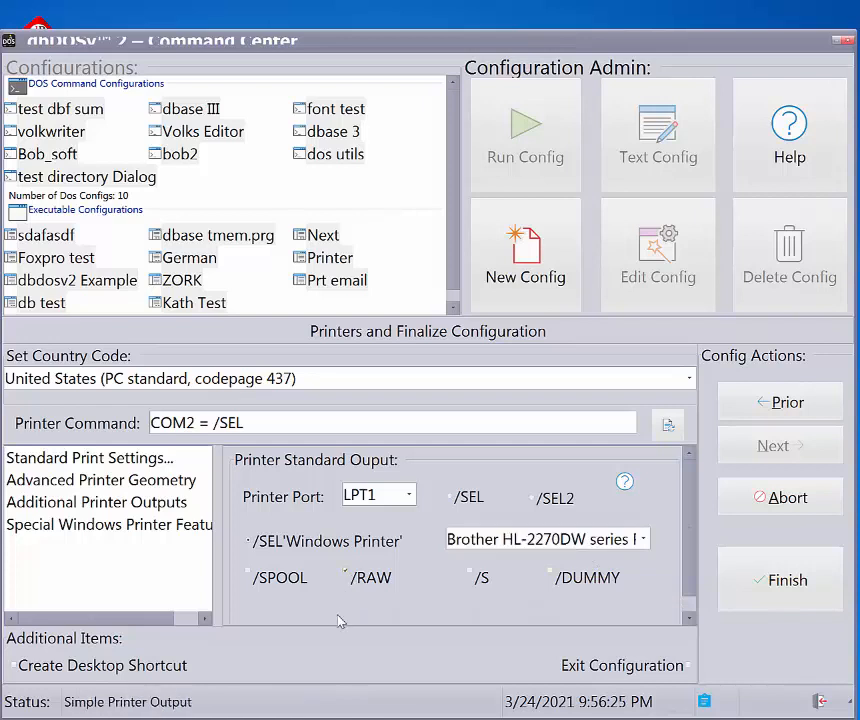
click(667, 430)
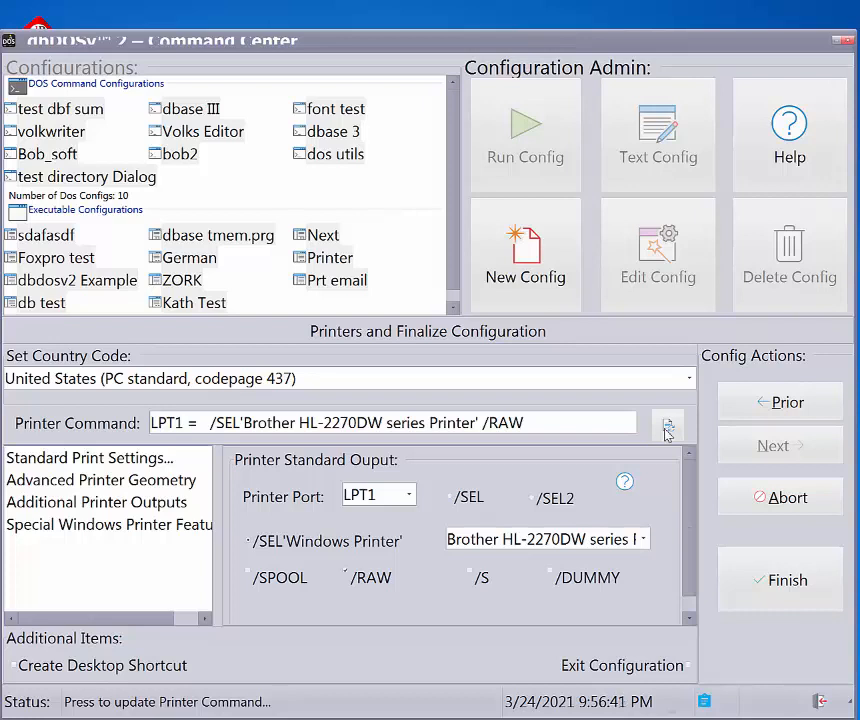
Delete the printer name and /RAW from the printer command, choose the /SEL2 output and update the command to LPT1 = /SEL2
drag(585, 424, 236, 421)
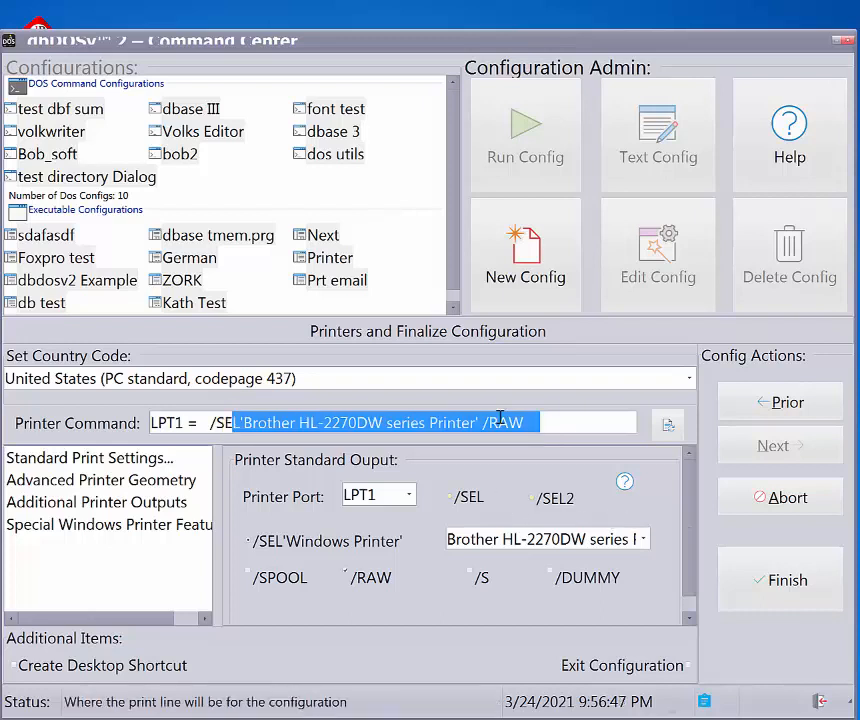
key(Delete)
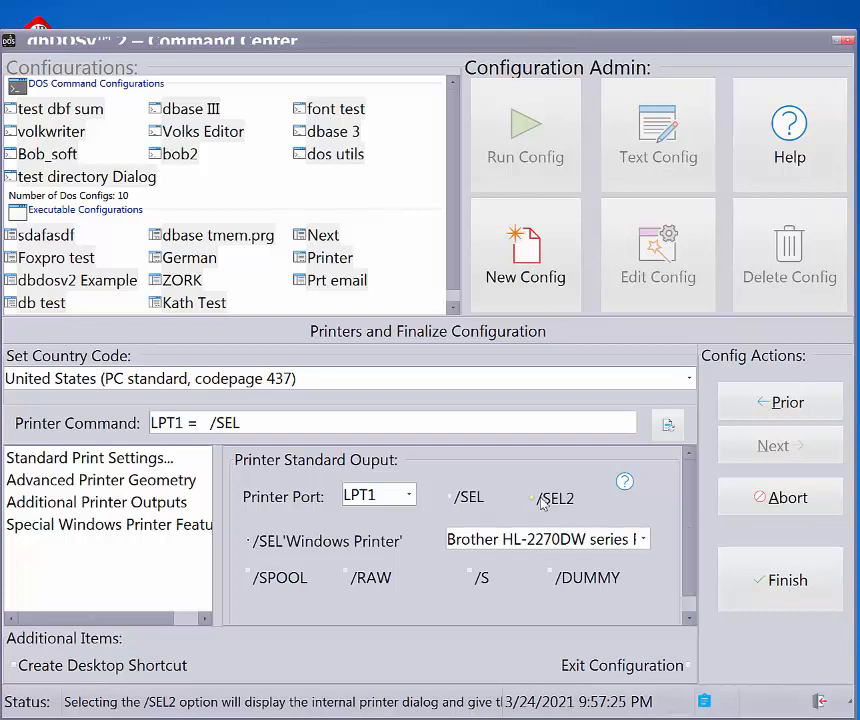
click(541, 503)
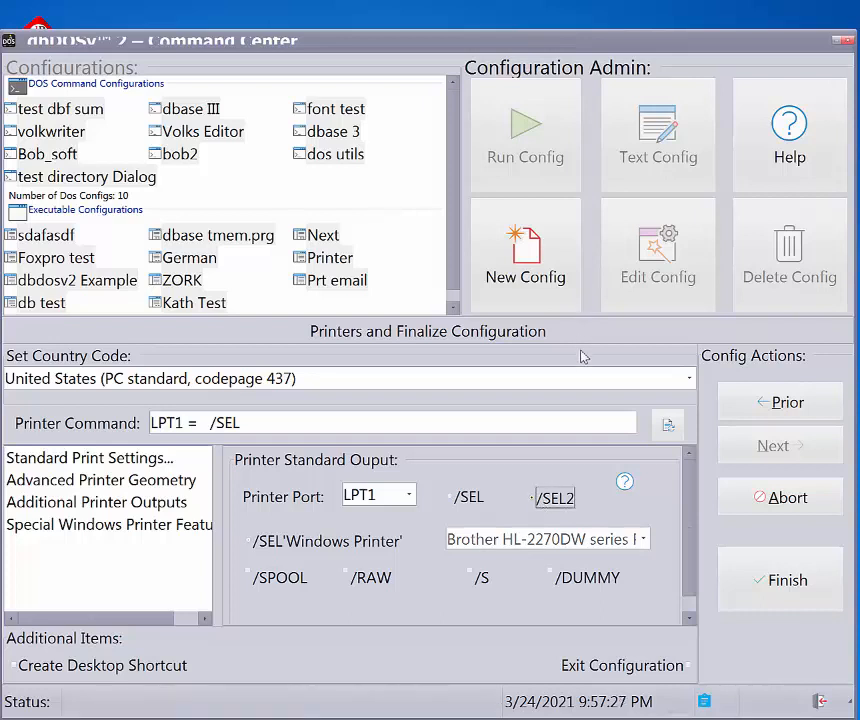
click(668, 424)
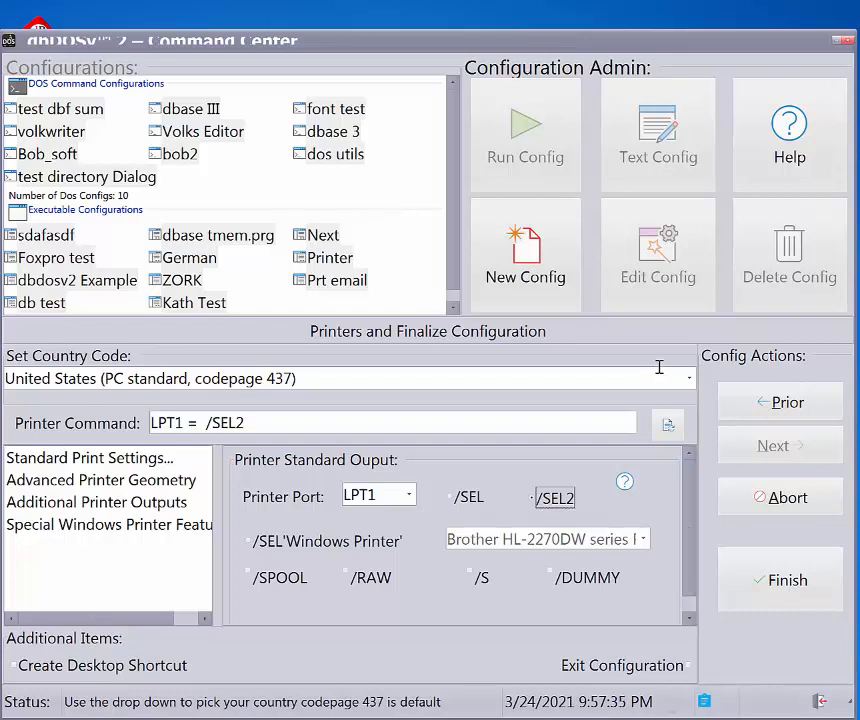
Examine the advanced printer geometry, additional printer outputs and special Windows printer features
click(124, 484)
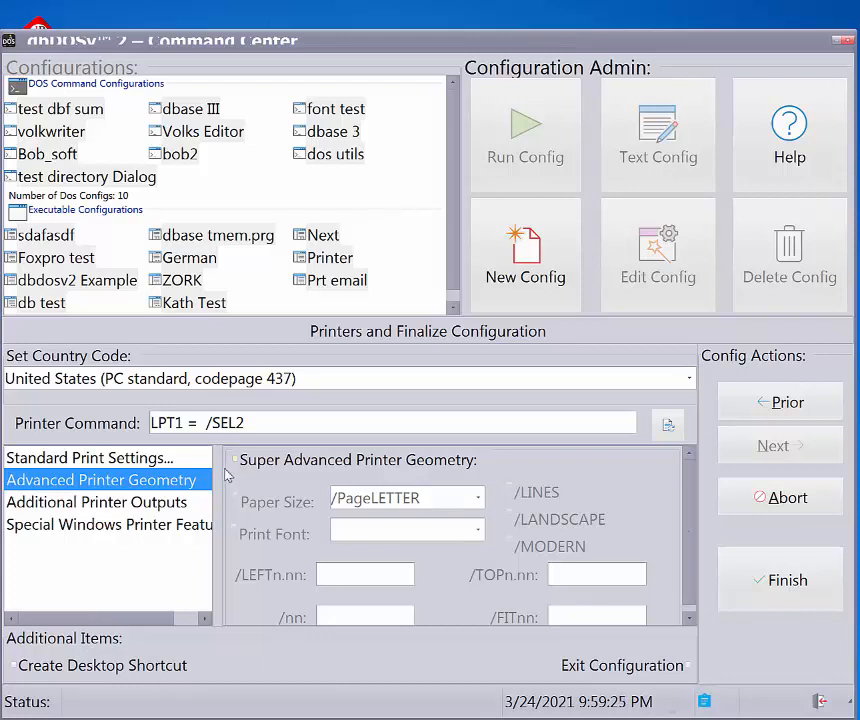
click(194, 505)
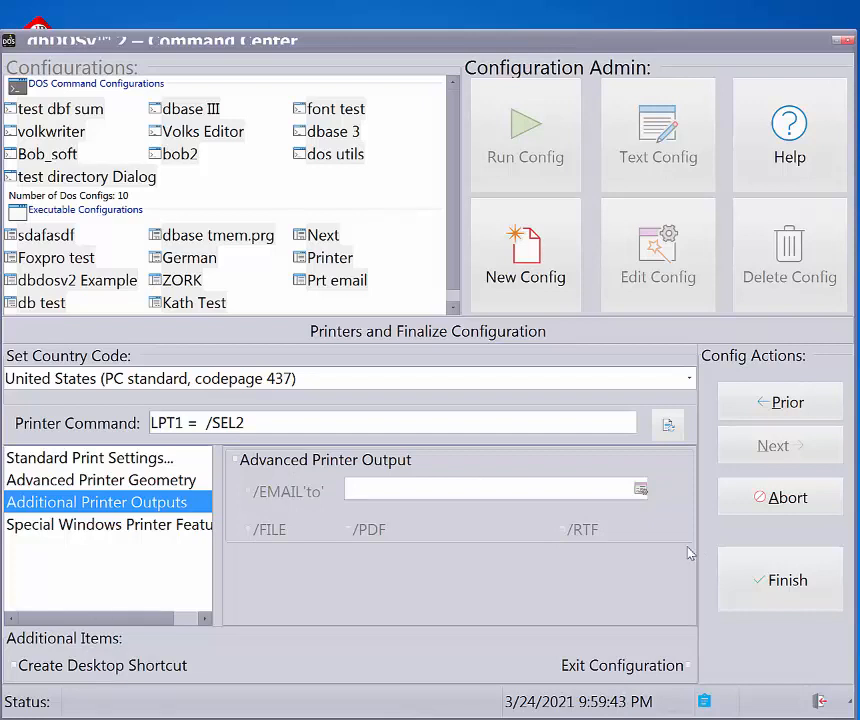
click(133, 520)
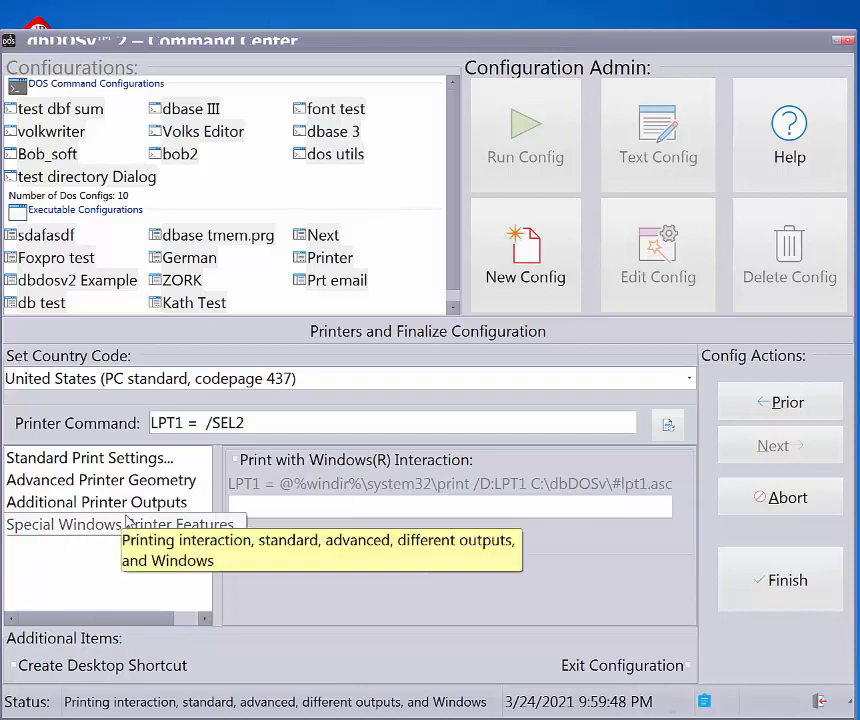
click(127, 520)
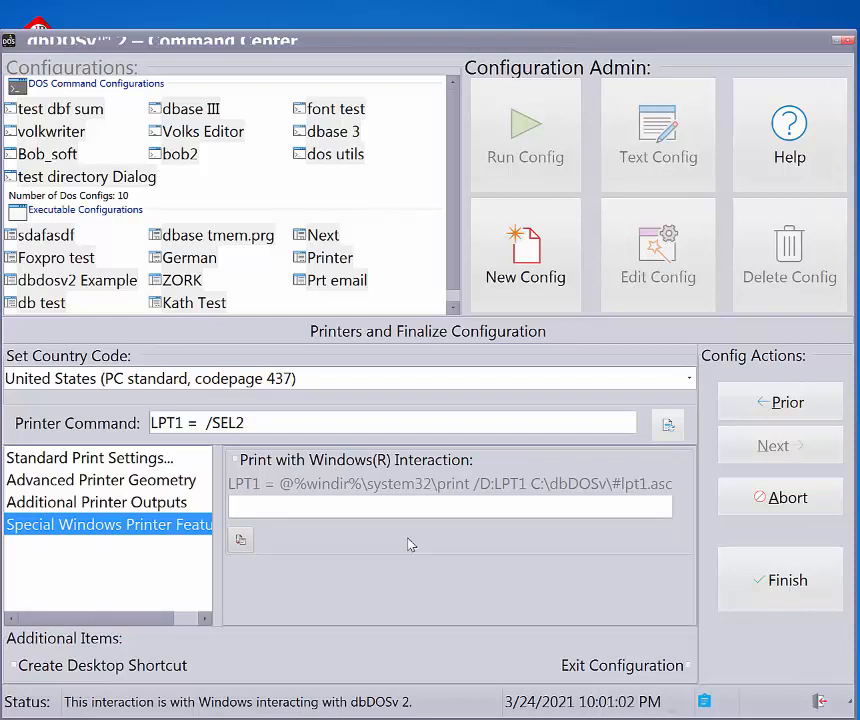
Return to the standard print settings, edit the printer command to LPT1 = /SEL, and finish creating the configuration
click(176, 458)
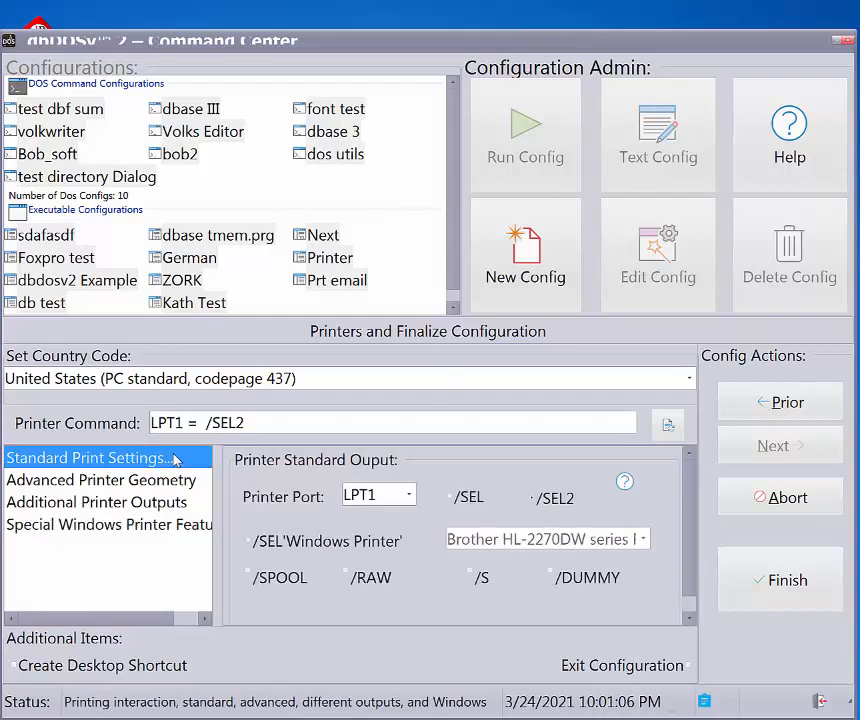
click(269, 426)
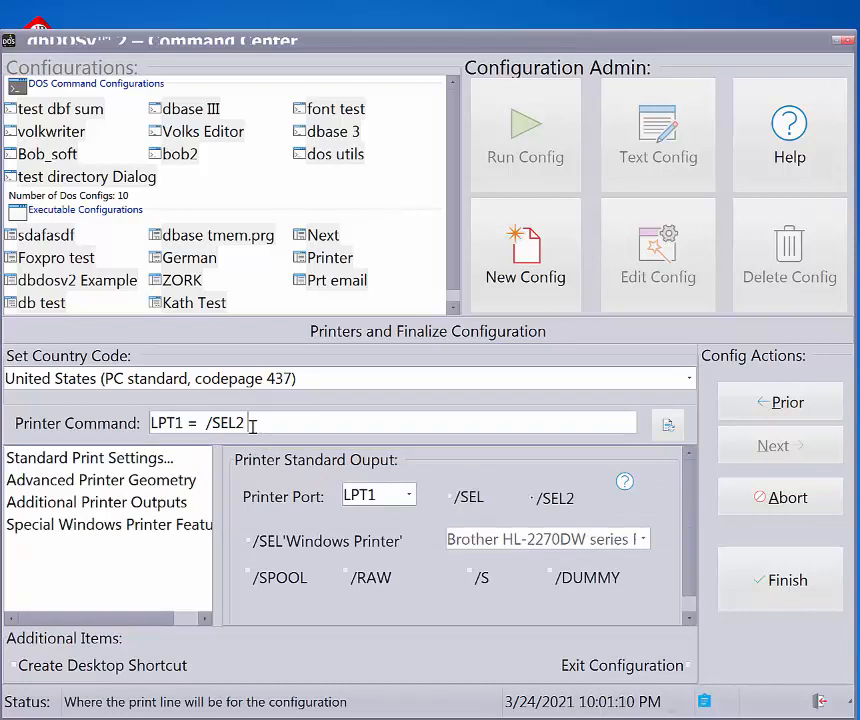
key(BackSpace)
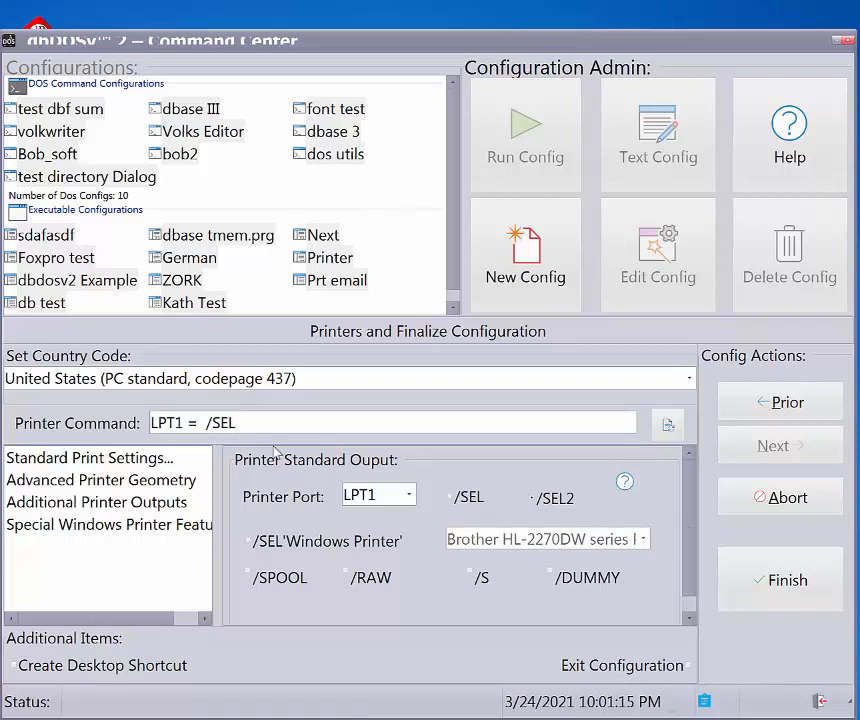
click(731, 607)
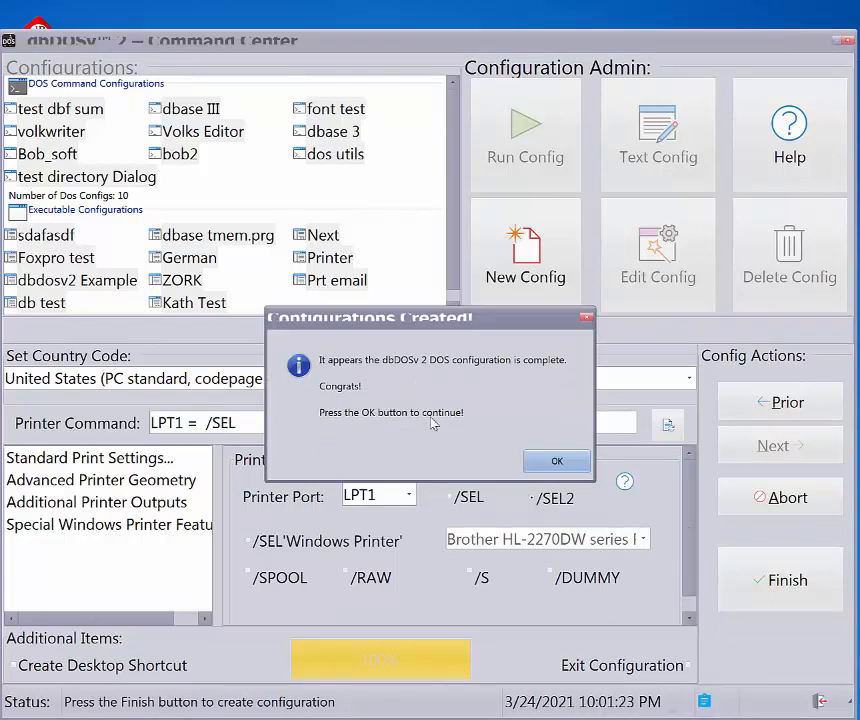
click(557, 464)
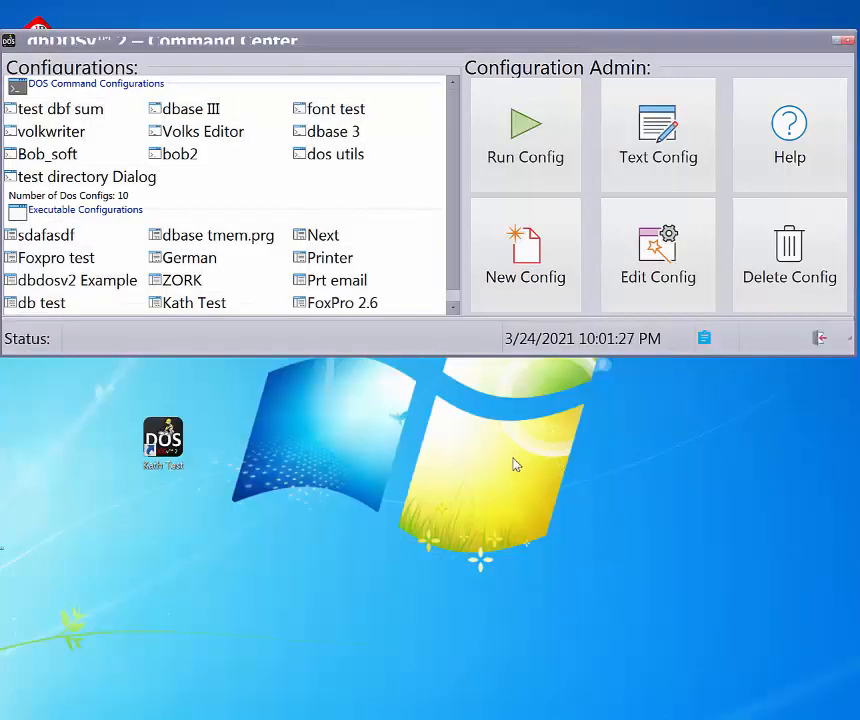
Run the FoxPro 2.6 configuration and move its window higher on the desktop
click(352, 306)
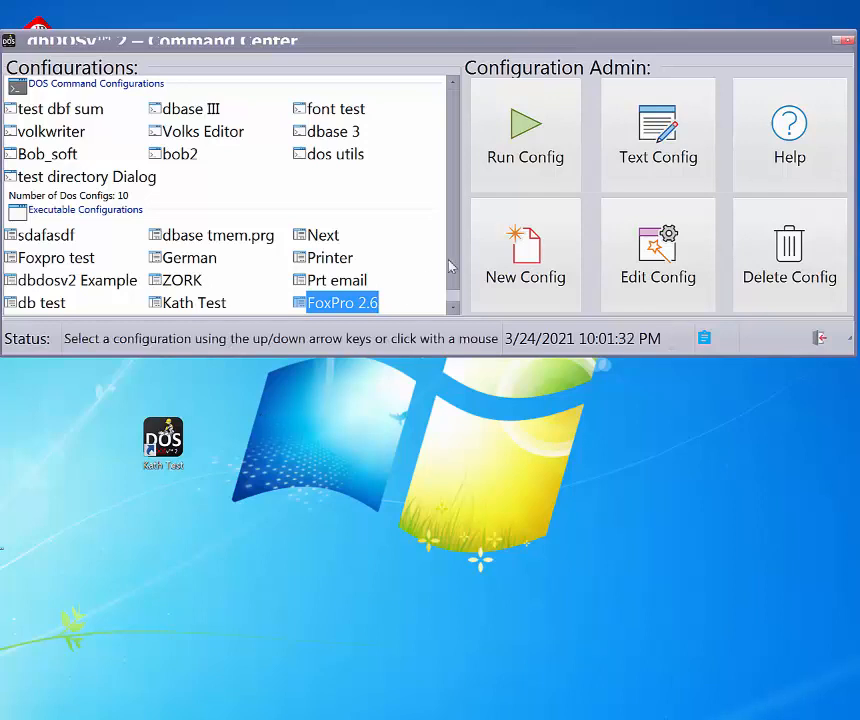
click(545, 150)
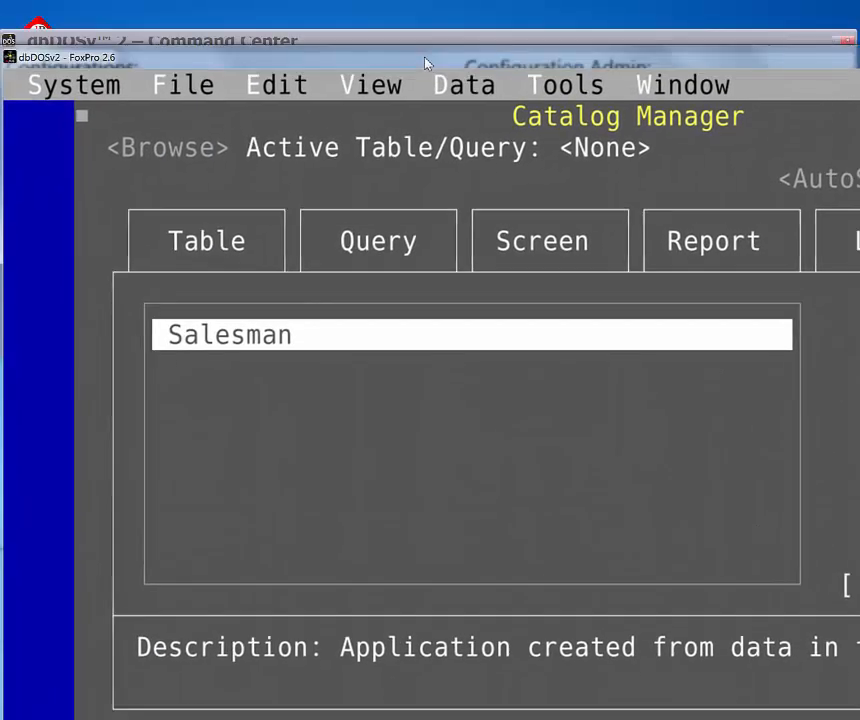
click(434, 37)
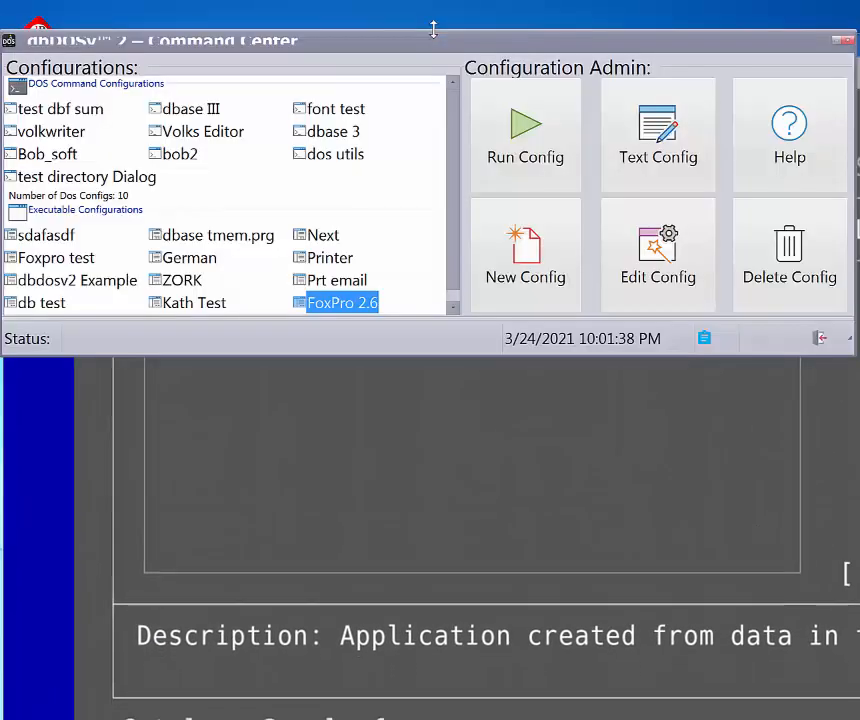
drag(265, 40, 270, 12)
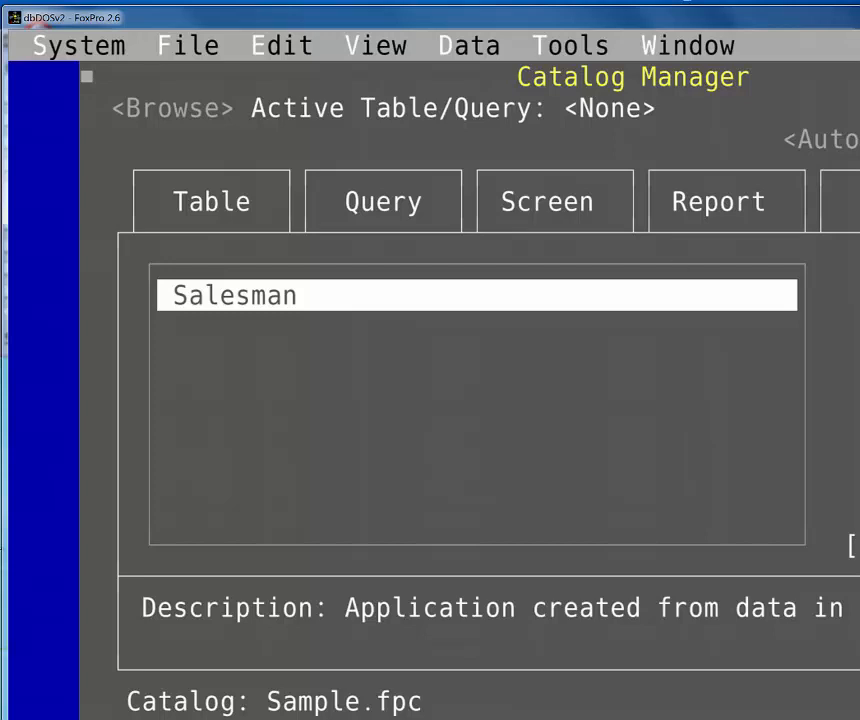
Quit FoxPro, list the catalog directory's contents with dir at the DOS prompt, and exit the DOS session
click(188, 45)
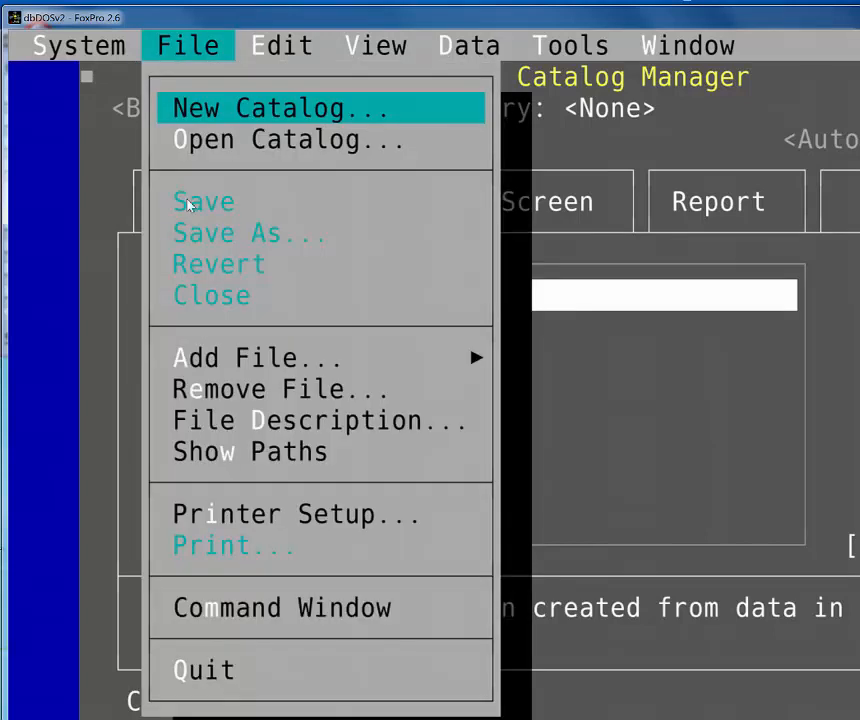
click(204, 670)
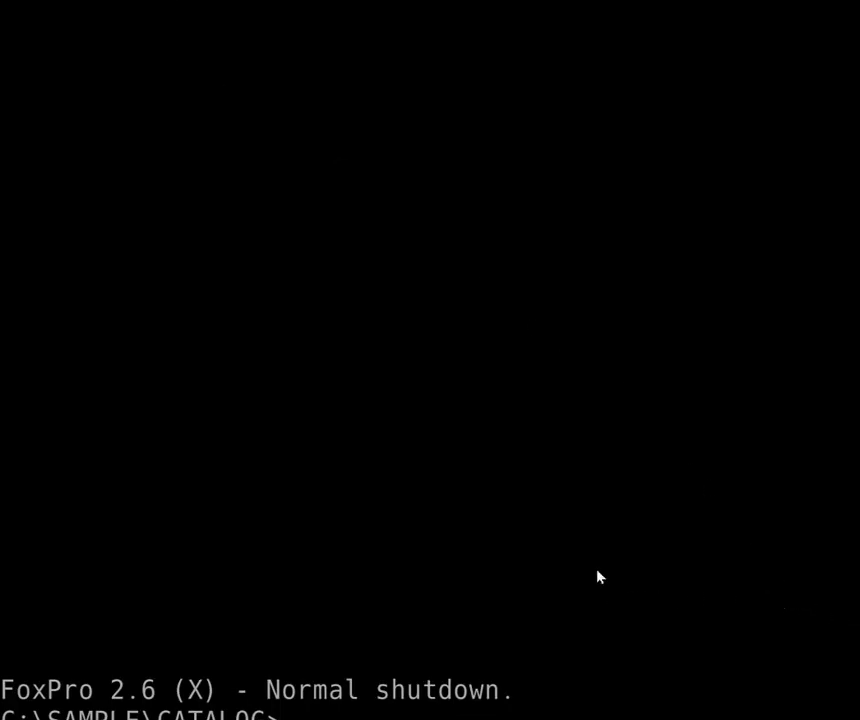
text(dir)
key(Return)
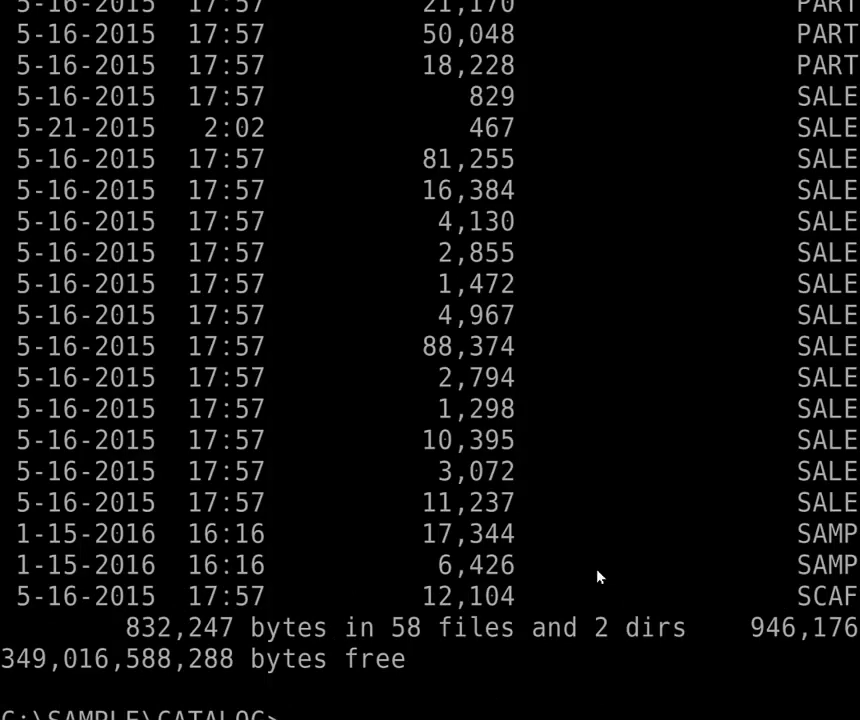
text(exit)
key(Return)
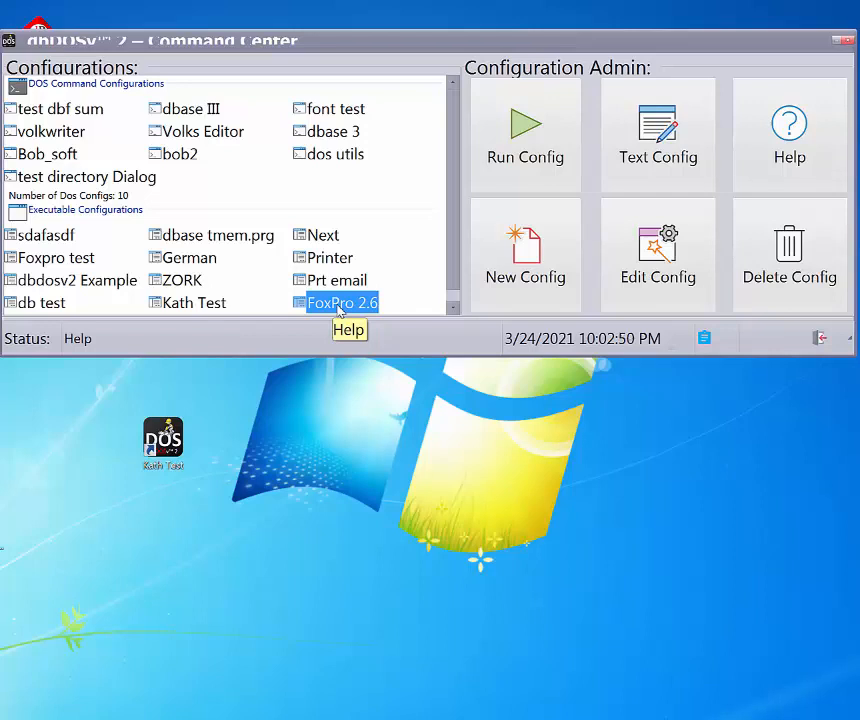
Edit the FoxPro 2.6 configuration to create a desktop shortcut, toggle its Exit Configuration option and update it
click(636, 262)
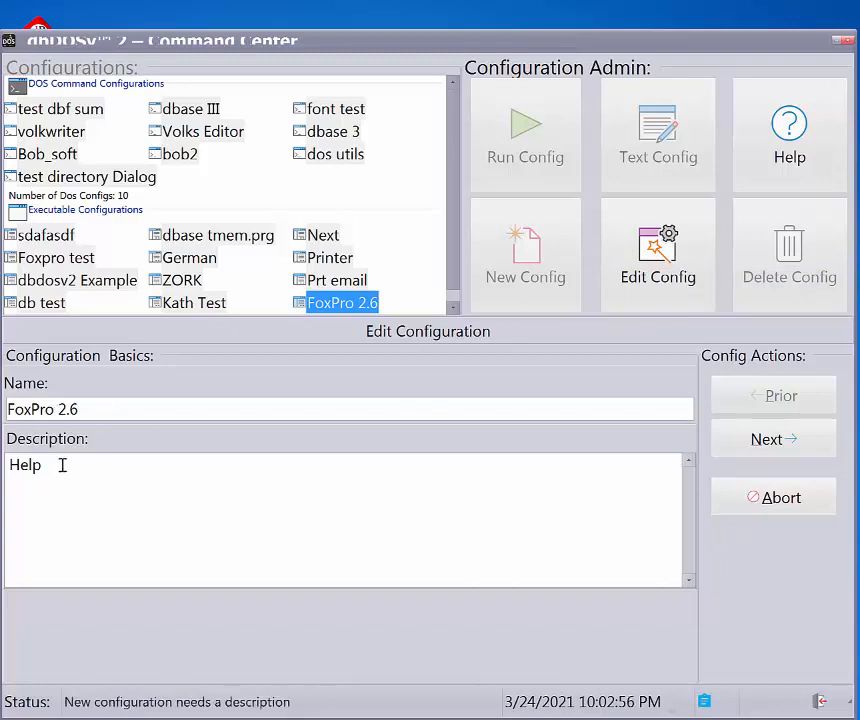
click(766, 440)
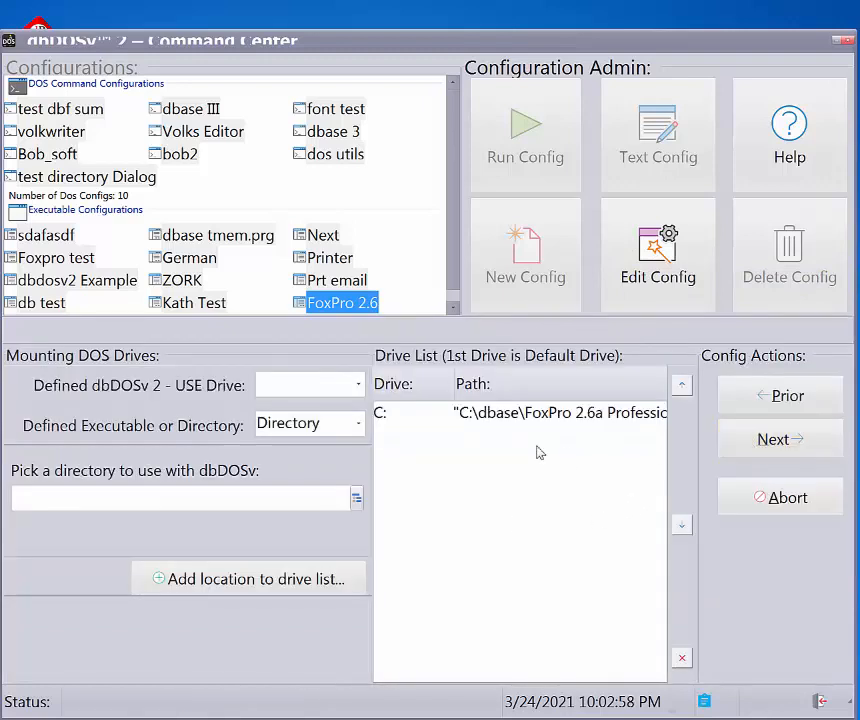
click(785, 449)
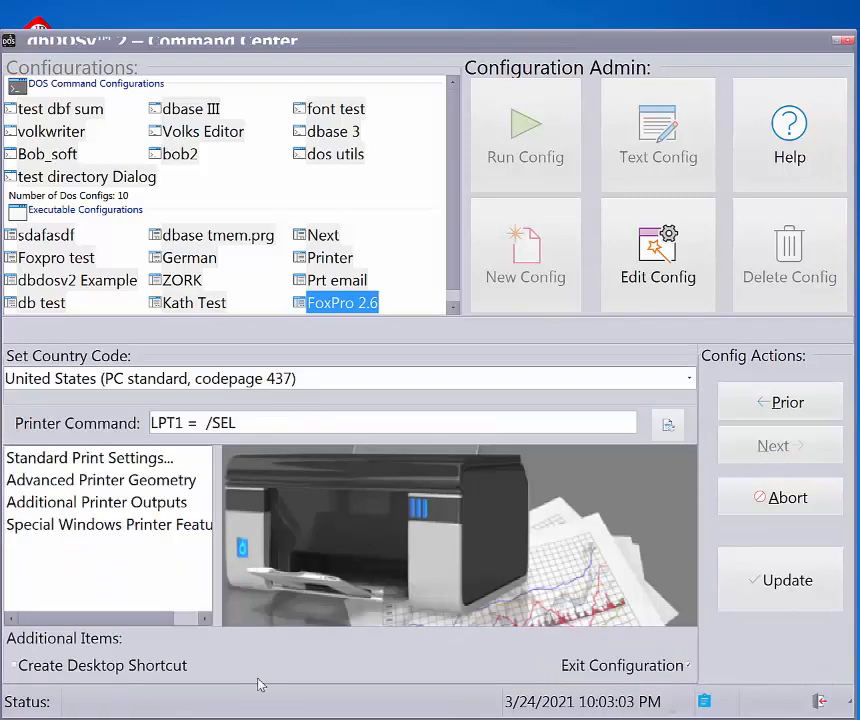
click(31, 672)
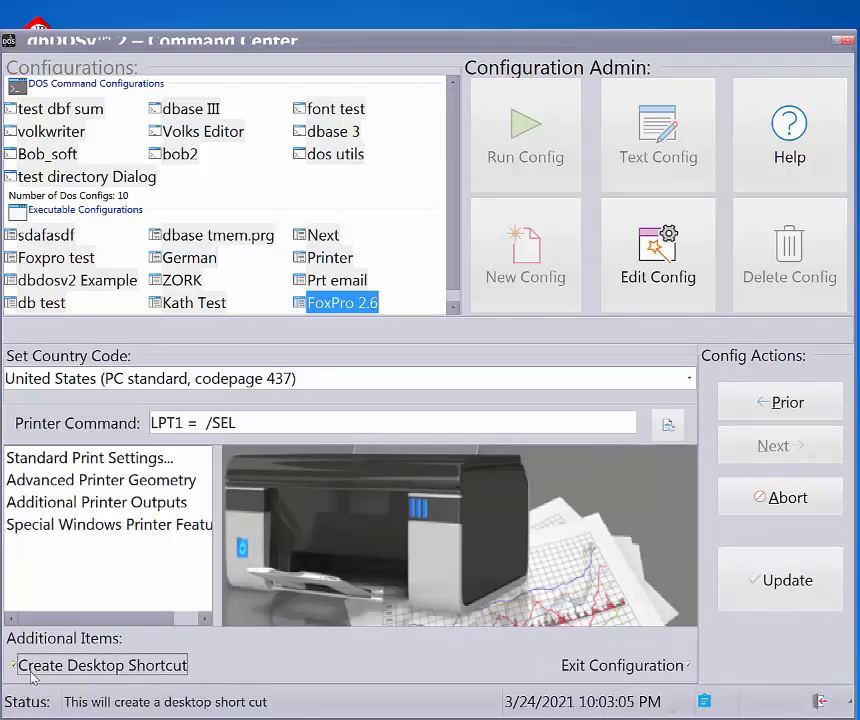
click(677, 670)
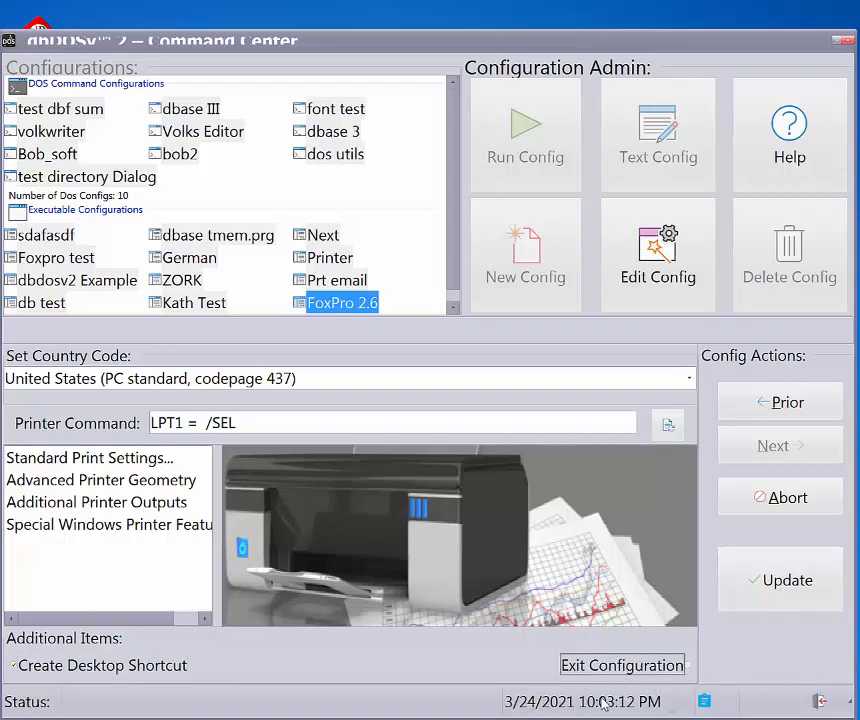
click(787, 580)
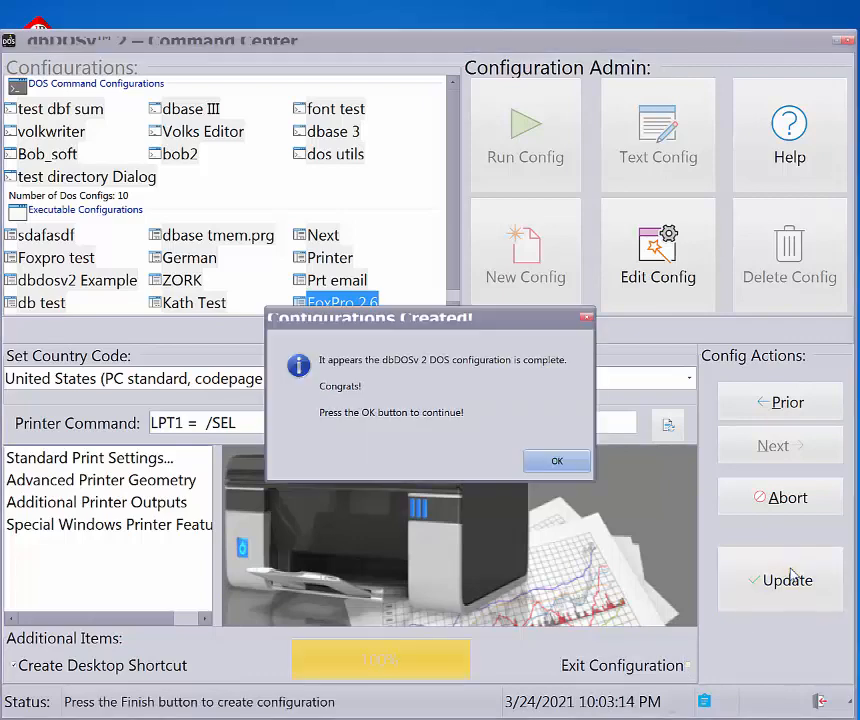
click(557, 461)
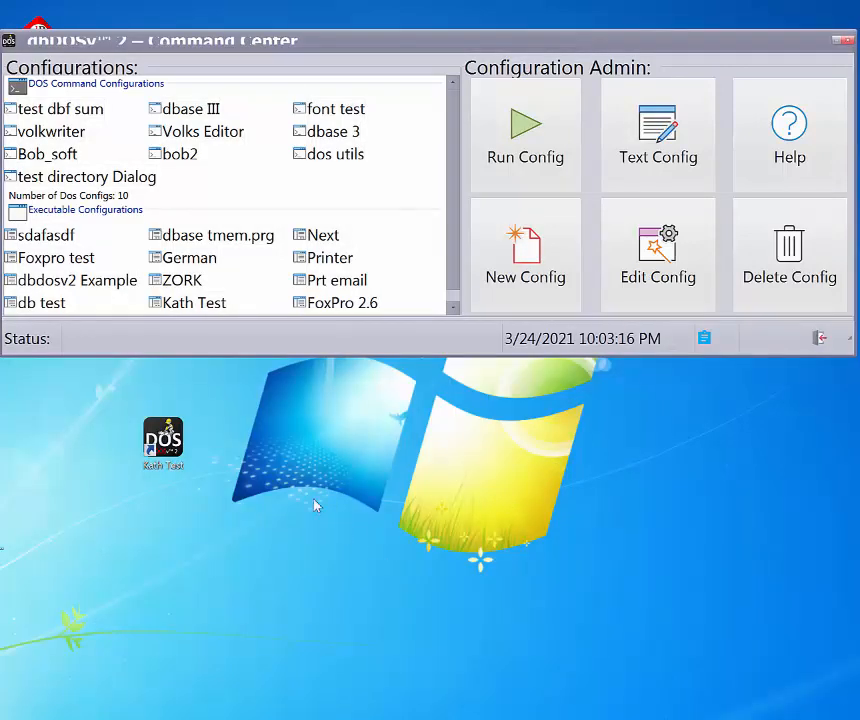
Close the Command Center and place the new FoxPro 2.6 shortcut directly above the other configuration shortcut on the desktop
click(820, 338)
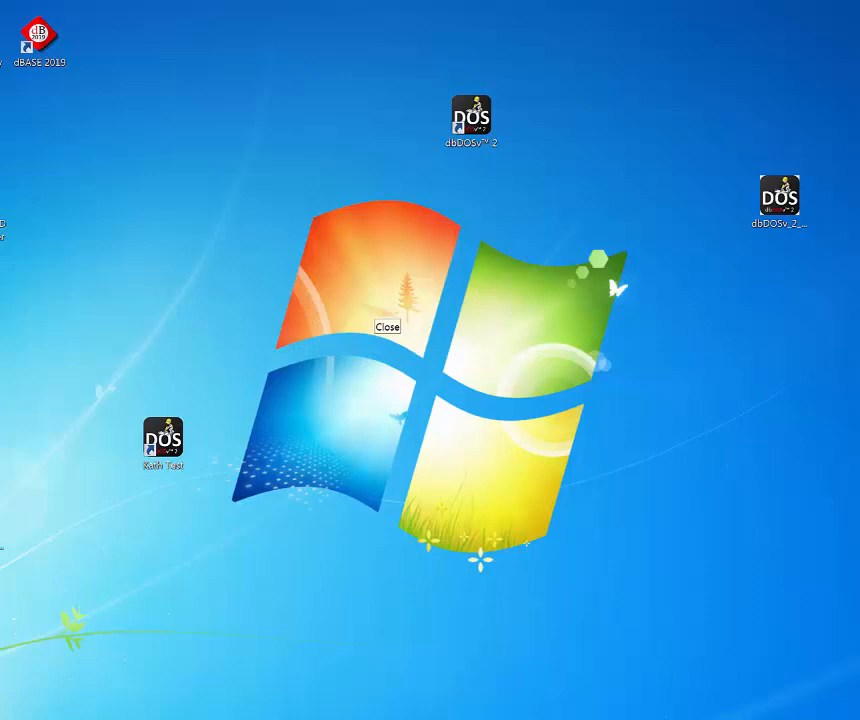
drag(0, 170, 148, 378)
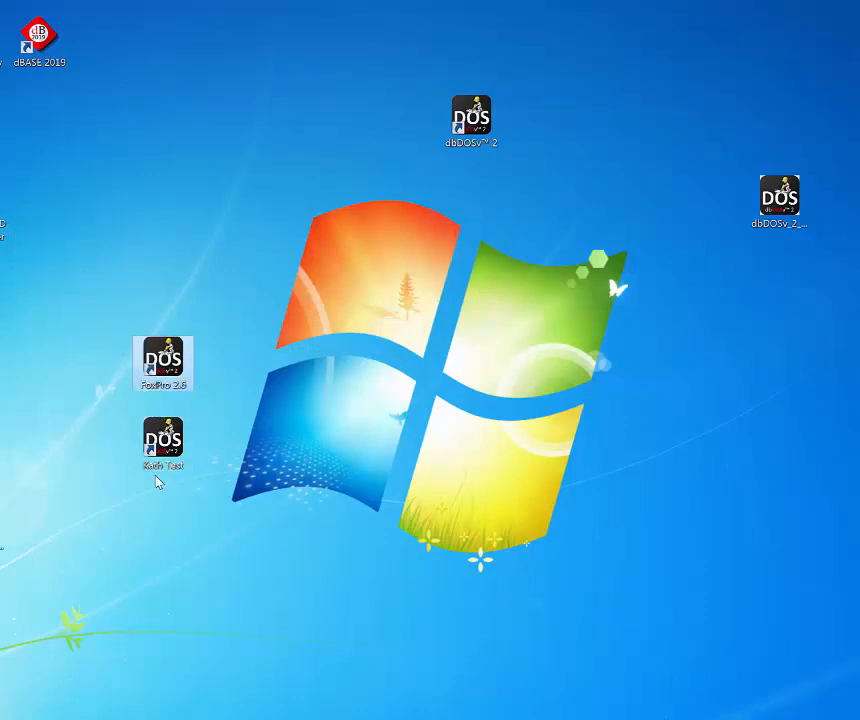
Launch the configuration from the shortcut directly below FoxPro 2.6, reposition its window and exit the program
click(178, 457)
double_click(178, 457)
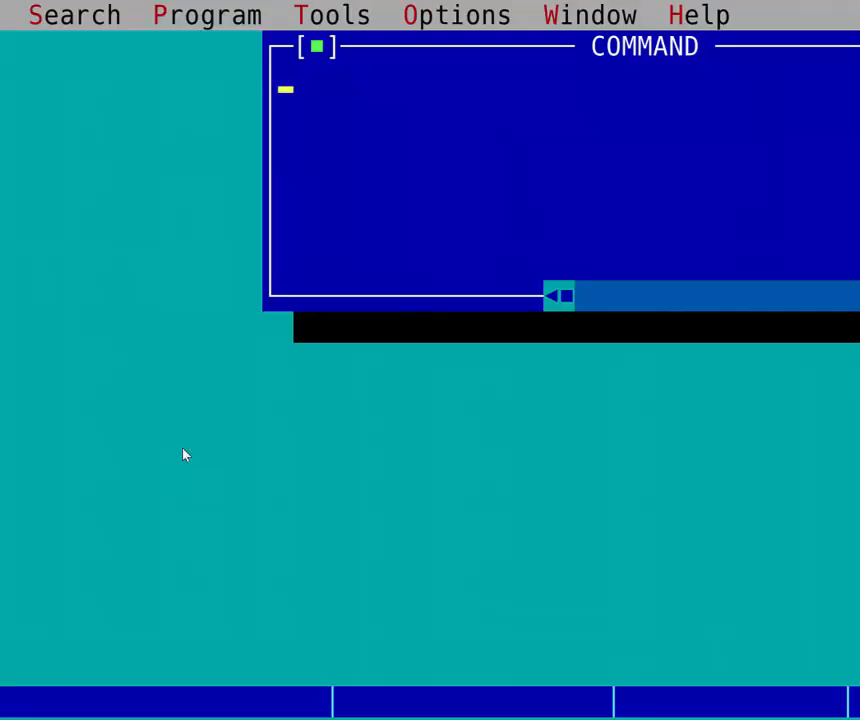
drag(105, 1, 307, 19)
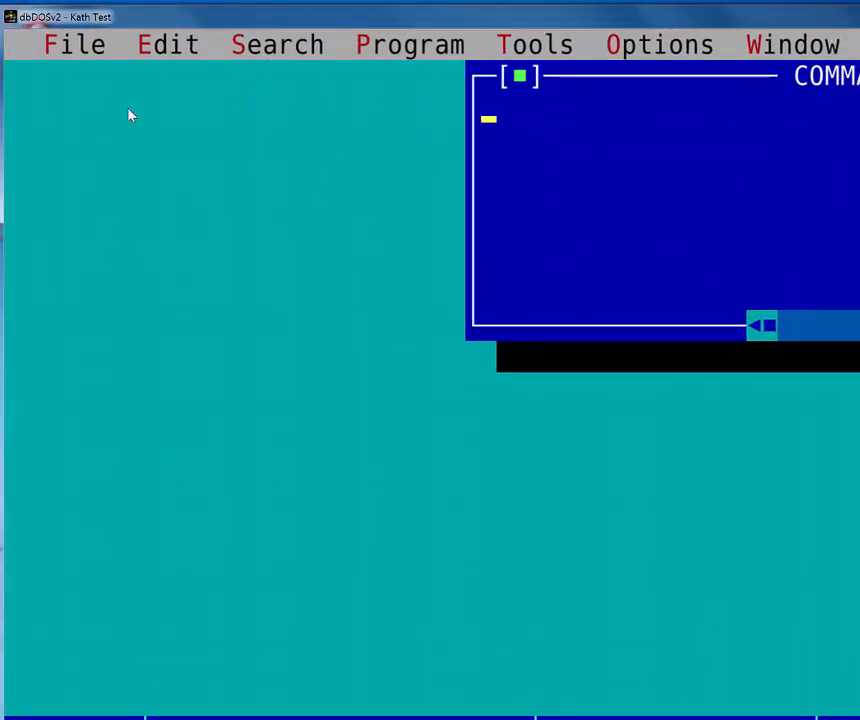
click(44, 36)
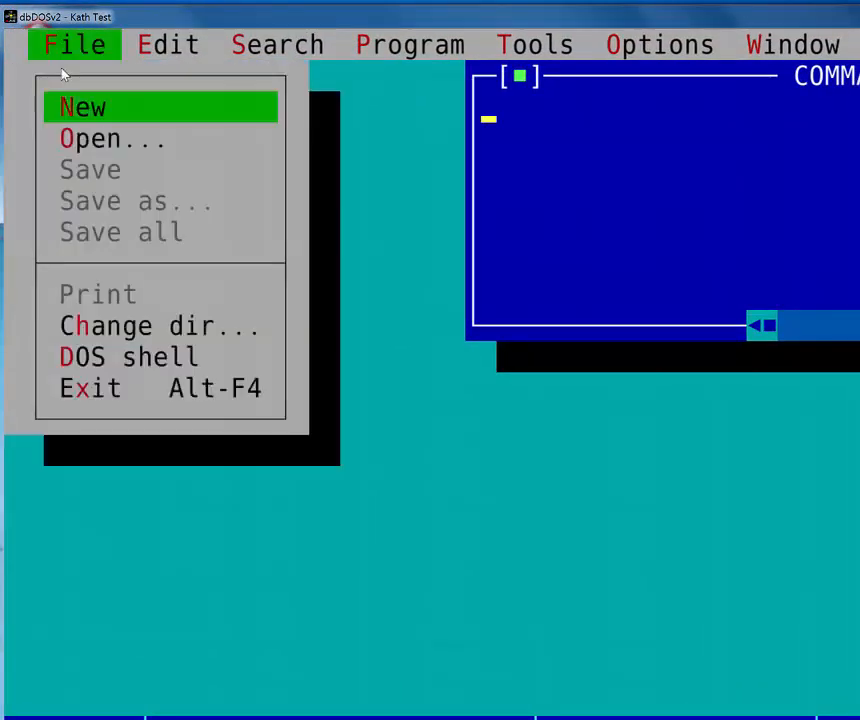
click(90, 388)
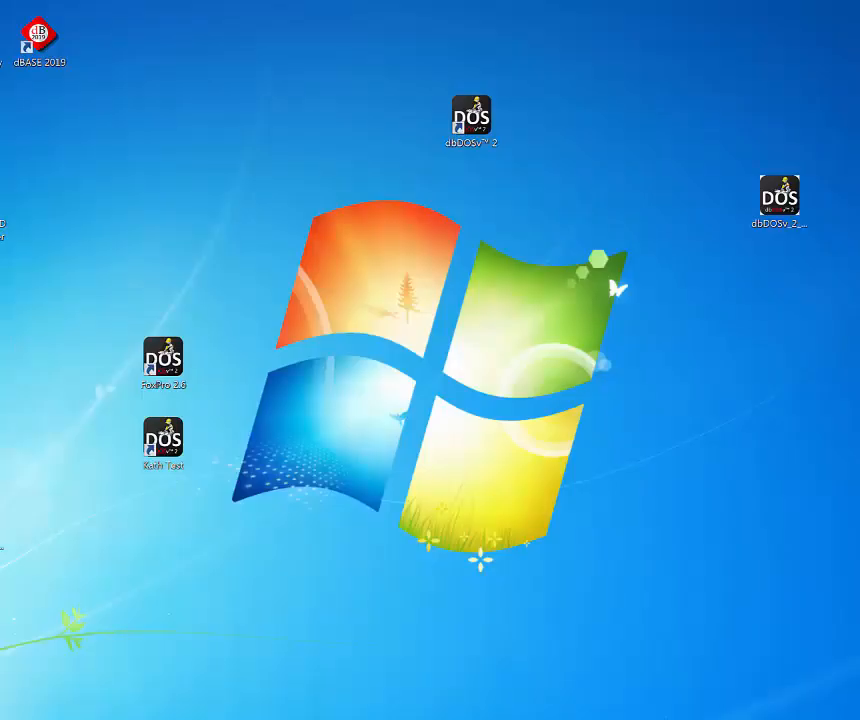
Reopen the dbDOSv 2 Command Center and delete the FoxPro 2.6 configuration
double_click(486, 125)
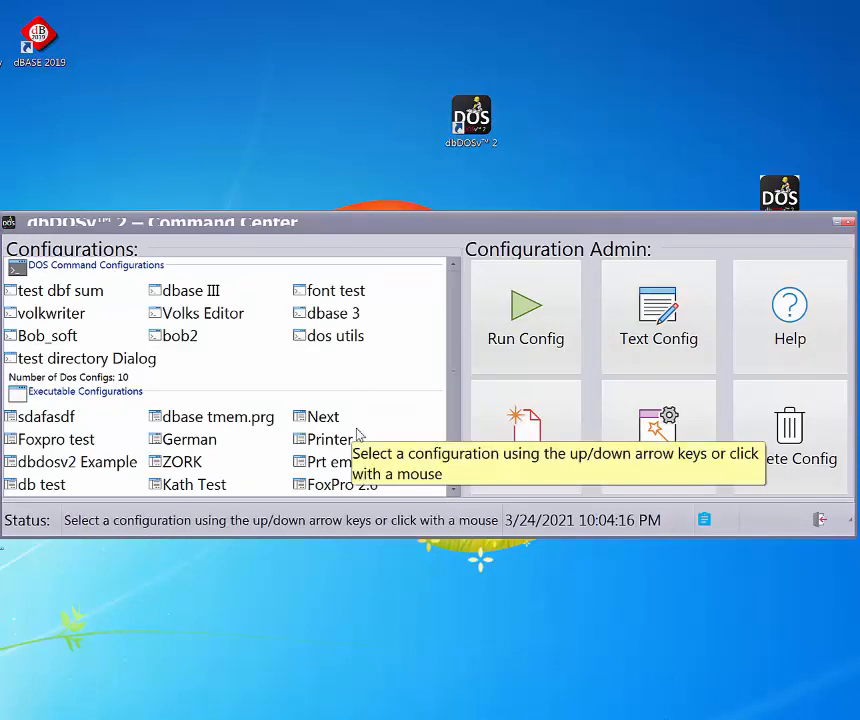
click(343, 485)
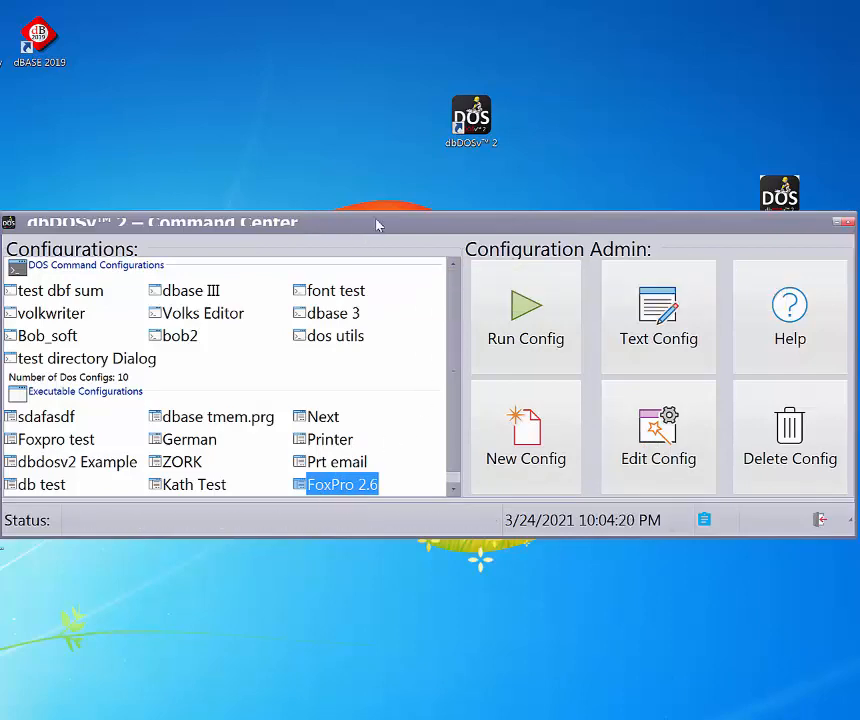
drag(377, 225, 427, 100)
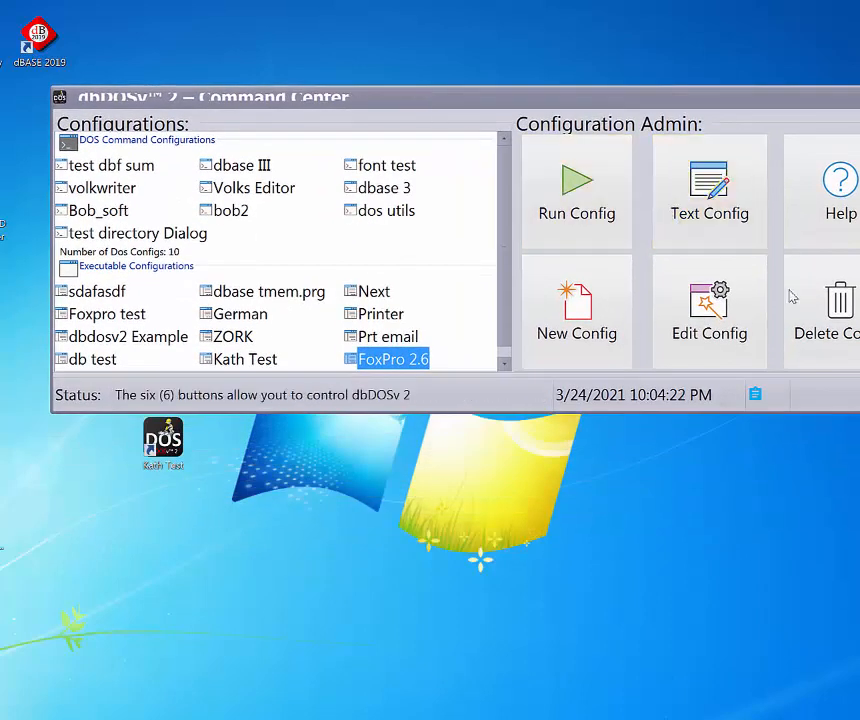
click(845, 303)
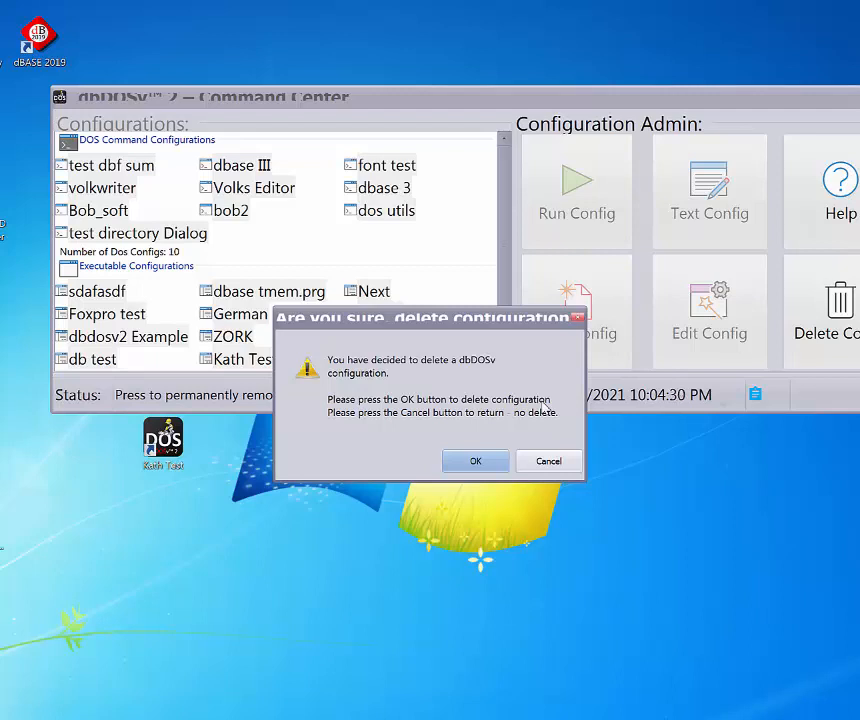
click(476, 462)
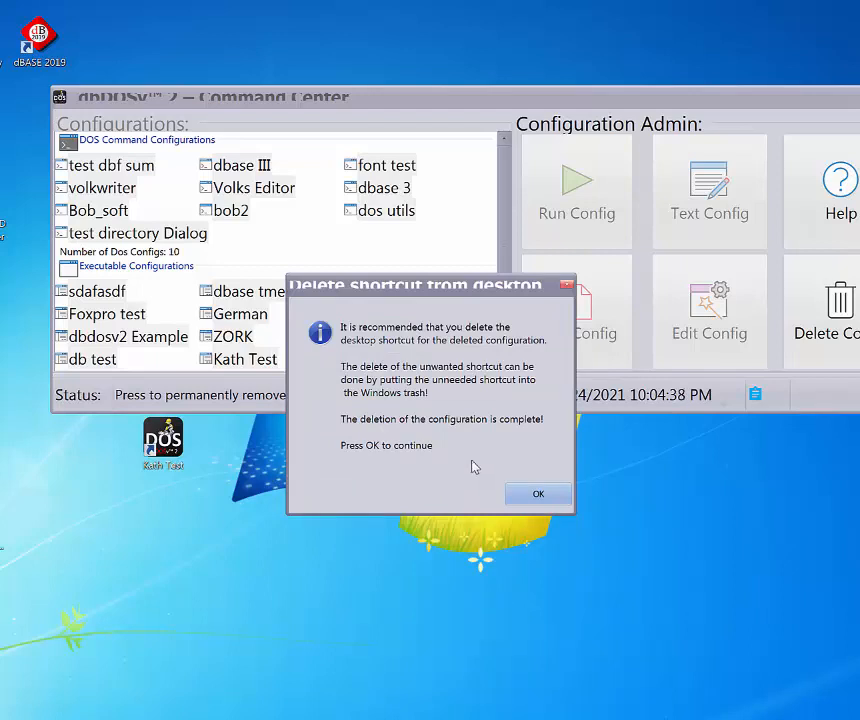
click(520, 491)
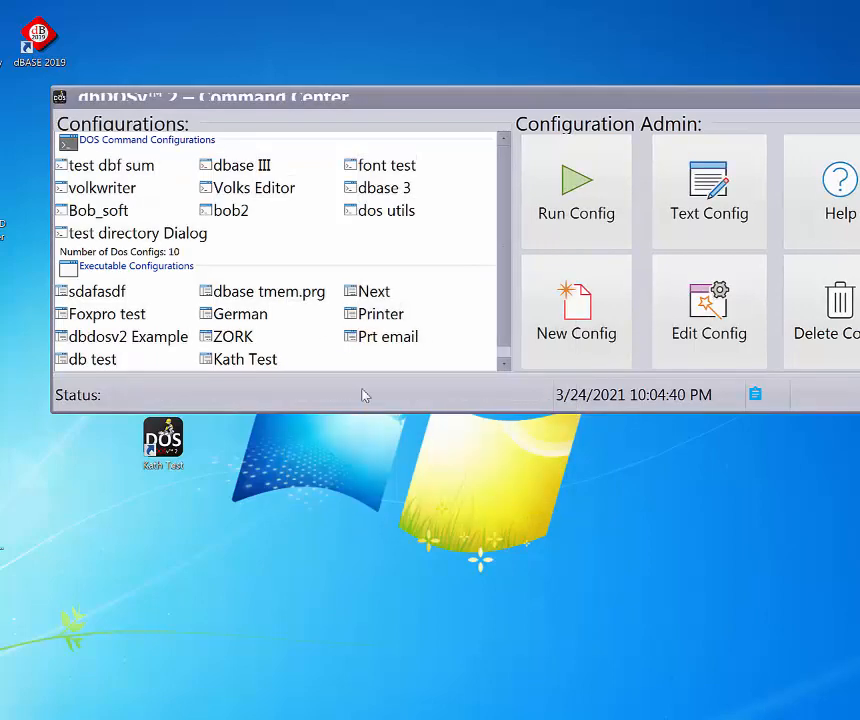
Uncover and remove the FoxPro 2.6 shortcut from the desktop, and move the Command Center window back down
drag(205, 94, 205, 29)
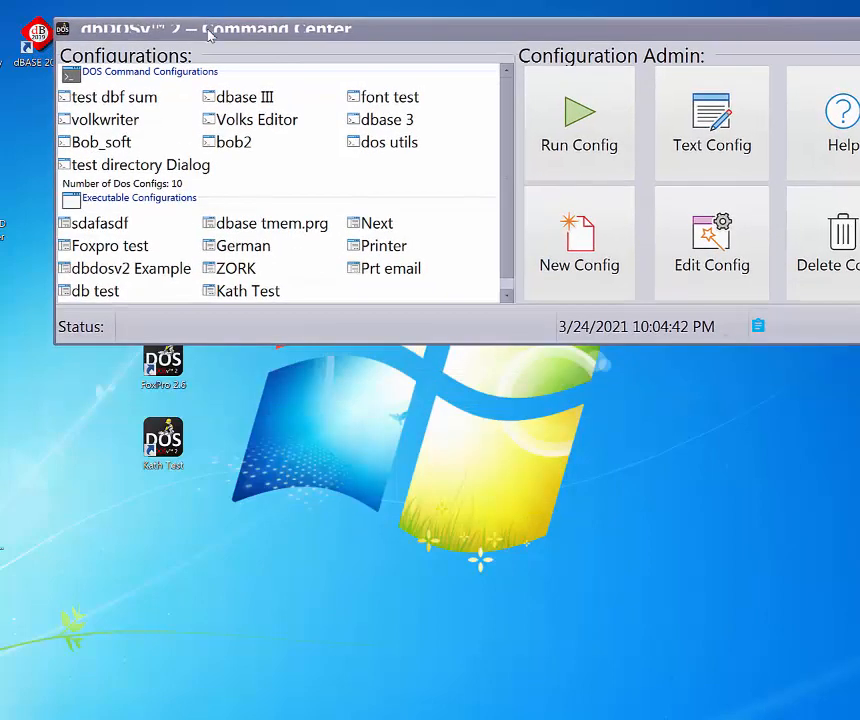
drag(105, 252, 745, 350)
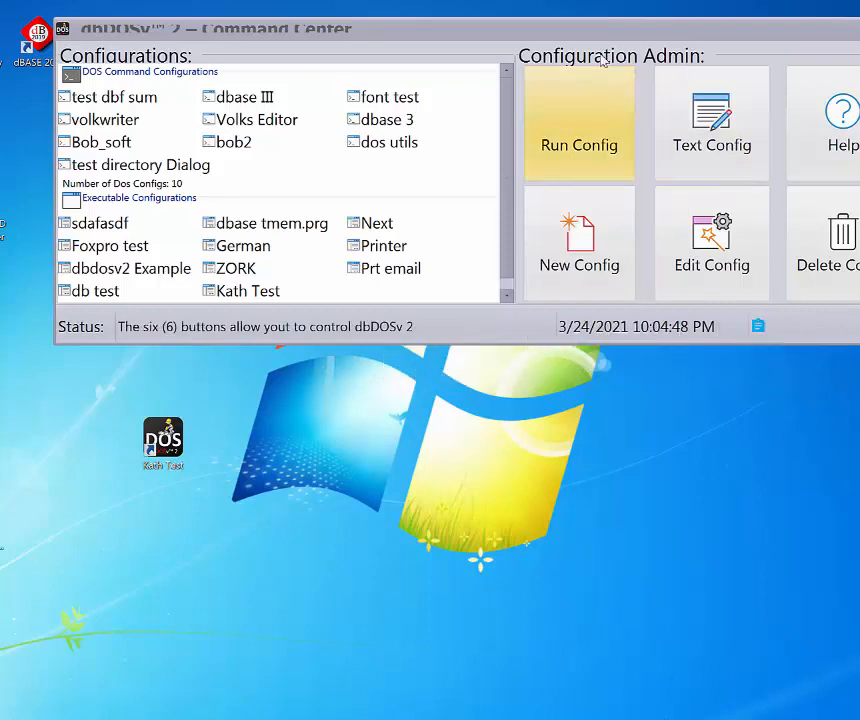
click(546, 30)
drag(549, 35, 612, 160)
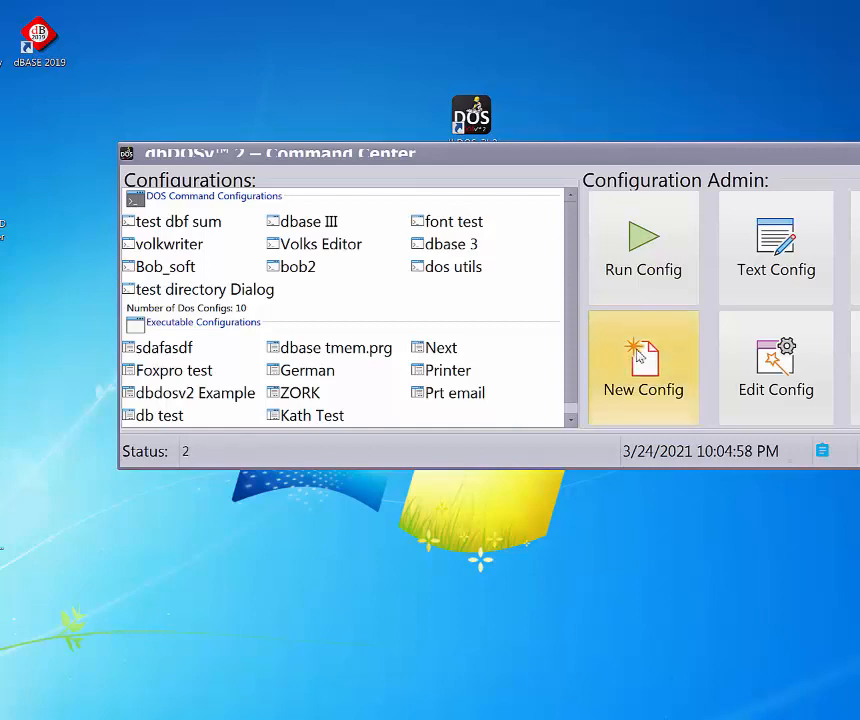
Start a new configuration and name it FoxPro 6
click(638, 356)
text(fo)
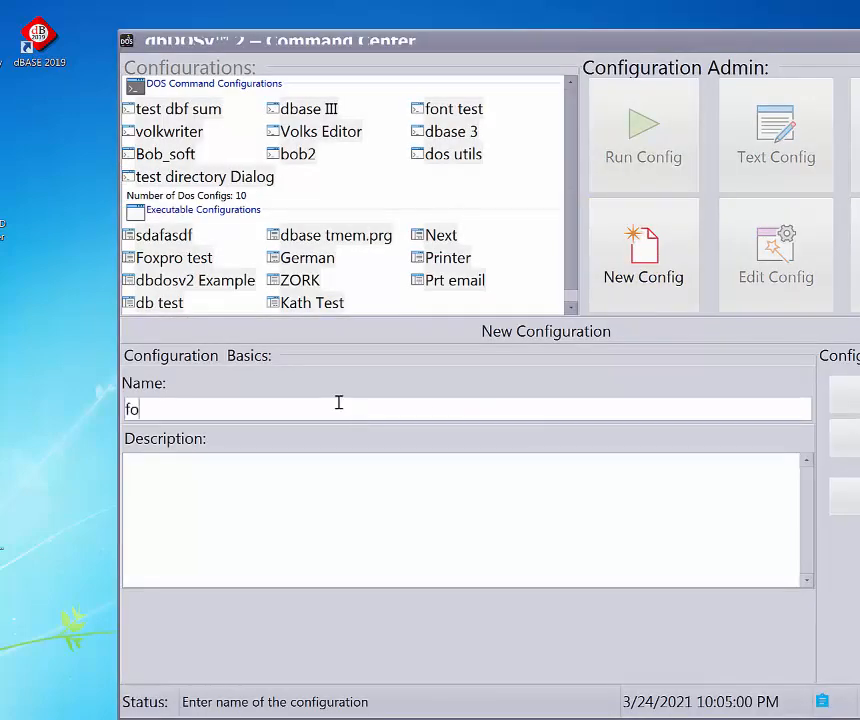
text(x)
key(BackSpace)
key(BackSpace)
key(BackSpace)
text(FoxPro)
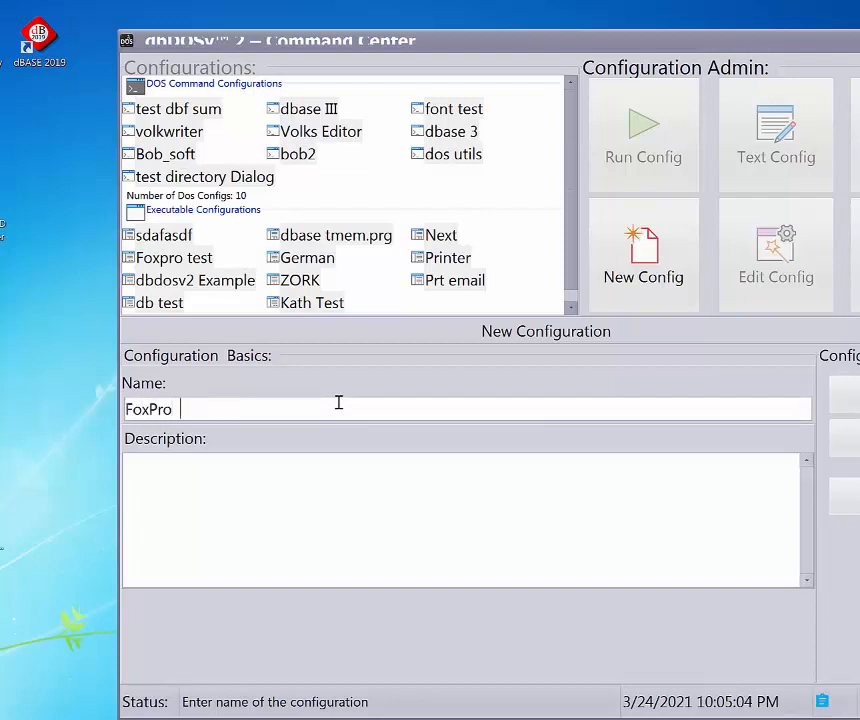
text( 6)
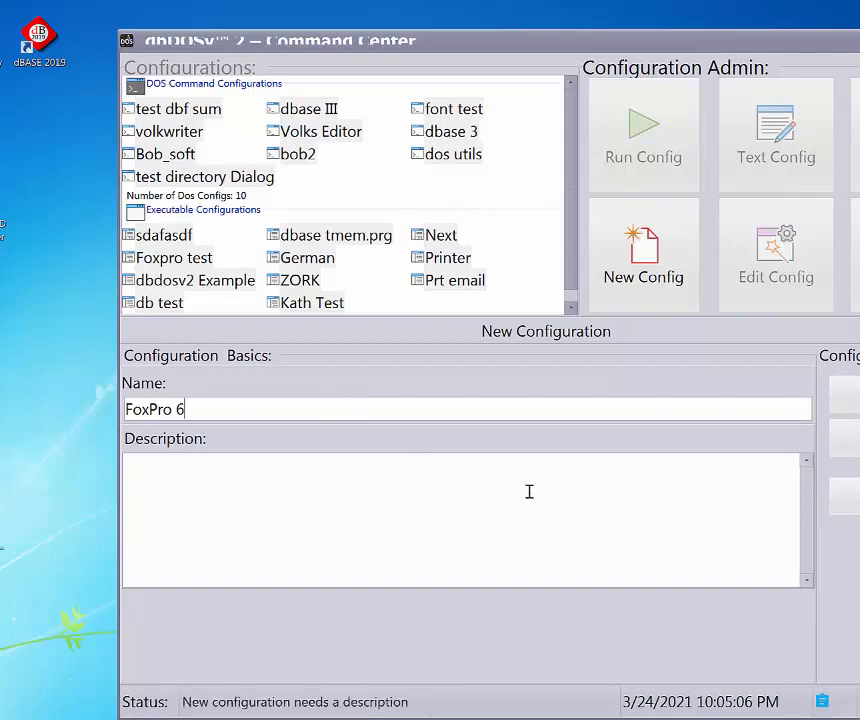
Leave the description empty and add FOX.EXE from the FPD26 folder to the drive list as drive C:
click(851, 441)
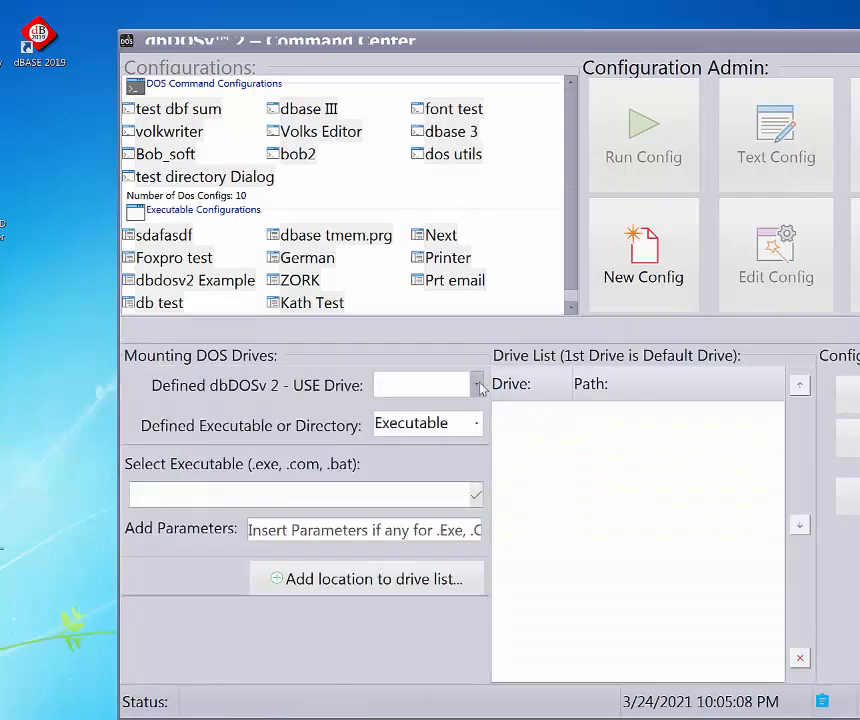
click(478, 385)
click(461, 407)
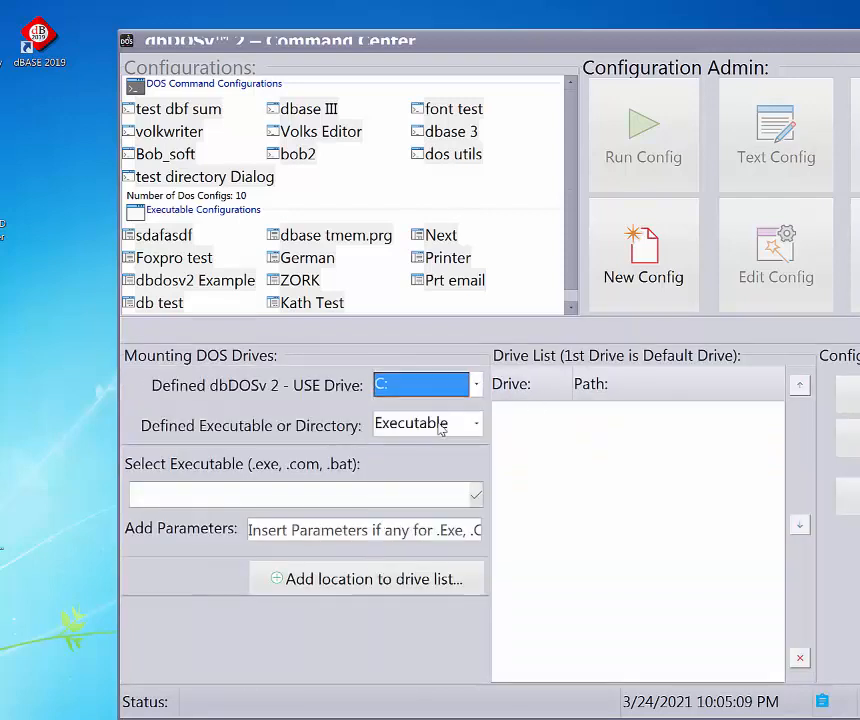
click(480, 500)
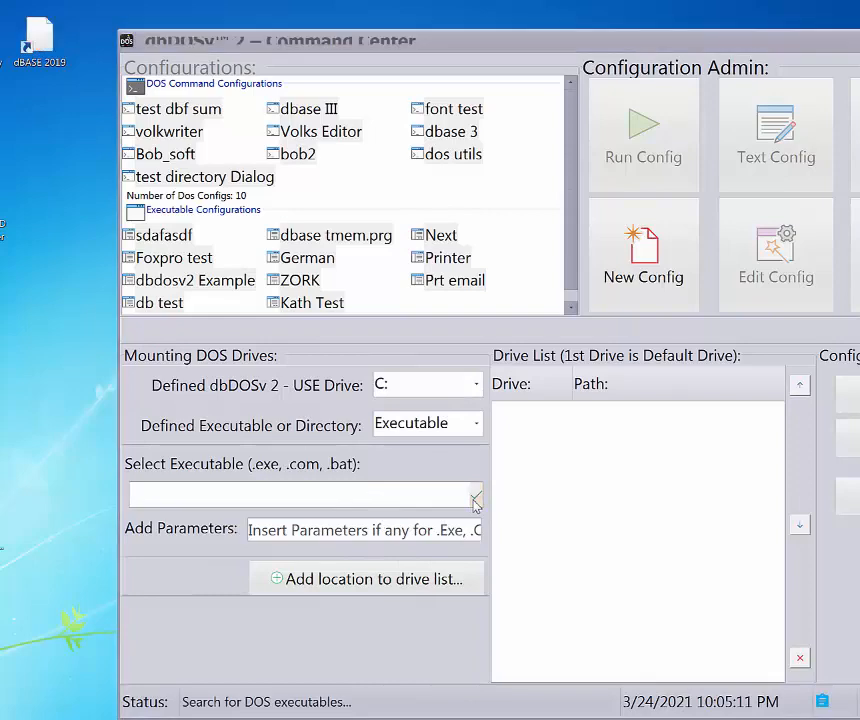
click(310, 283)
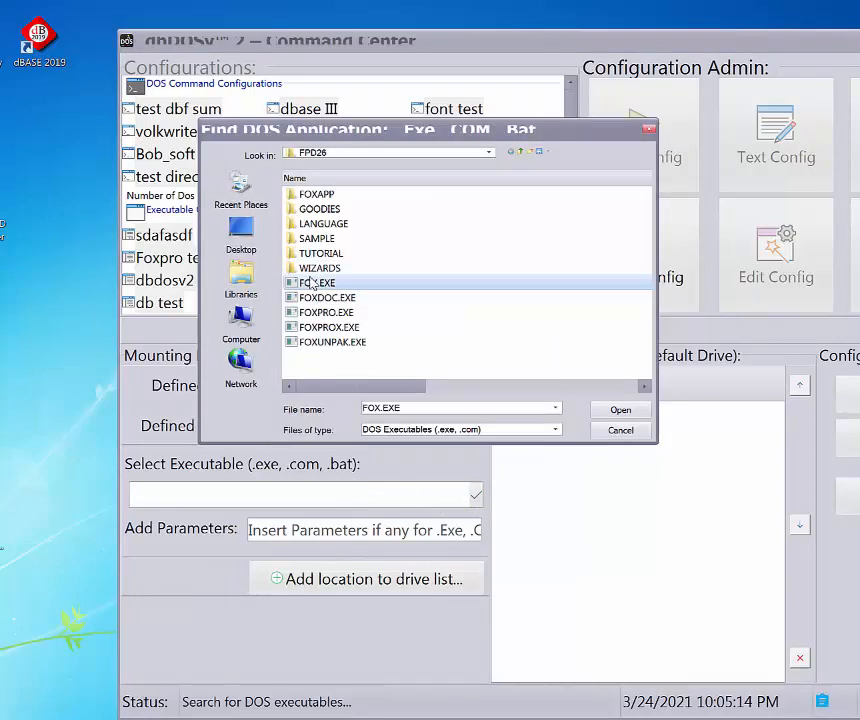
click(624, 409)
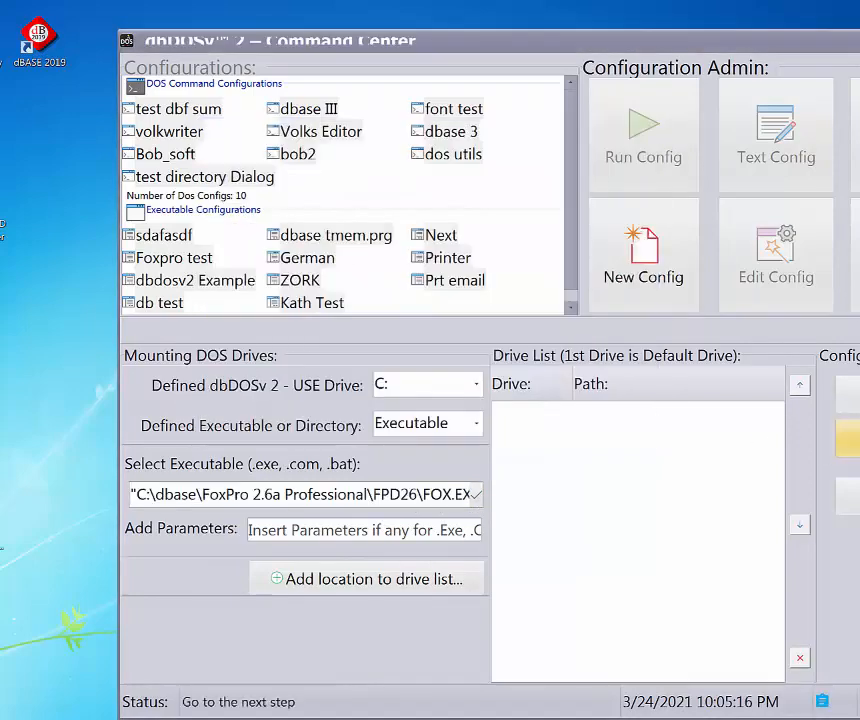
click(424, 579)
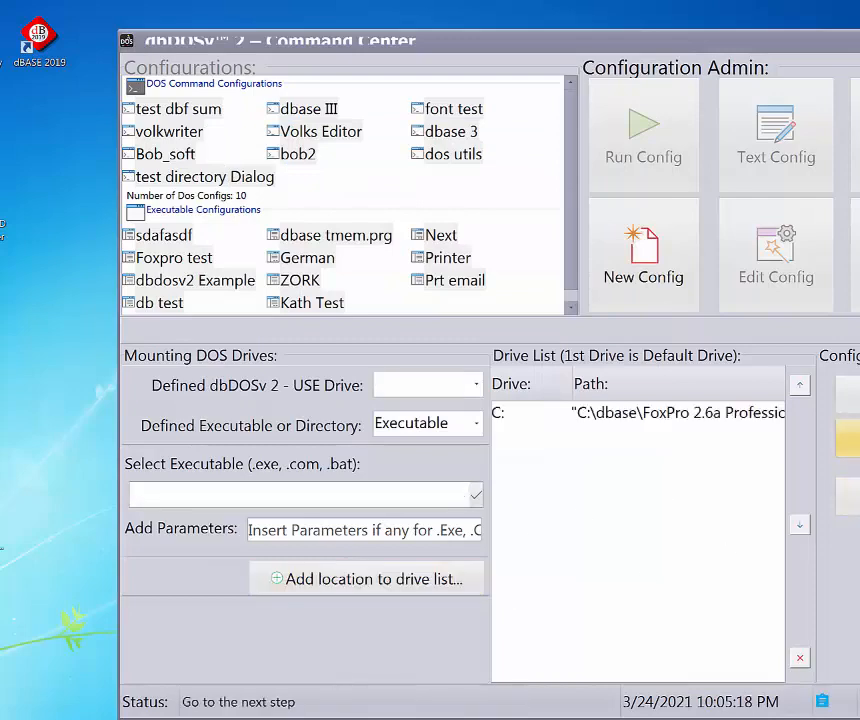
Keep the default country code and printer settings and finish creating the FoxPro 6 configuration
click(854, 440)
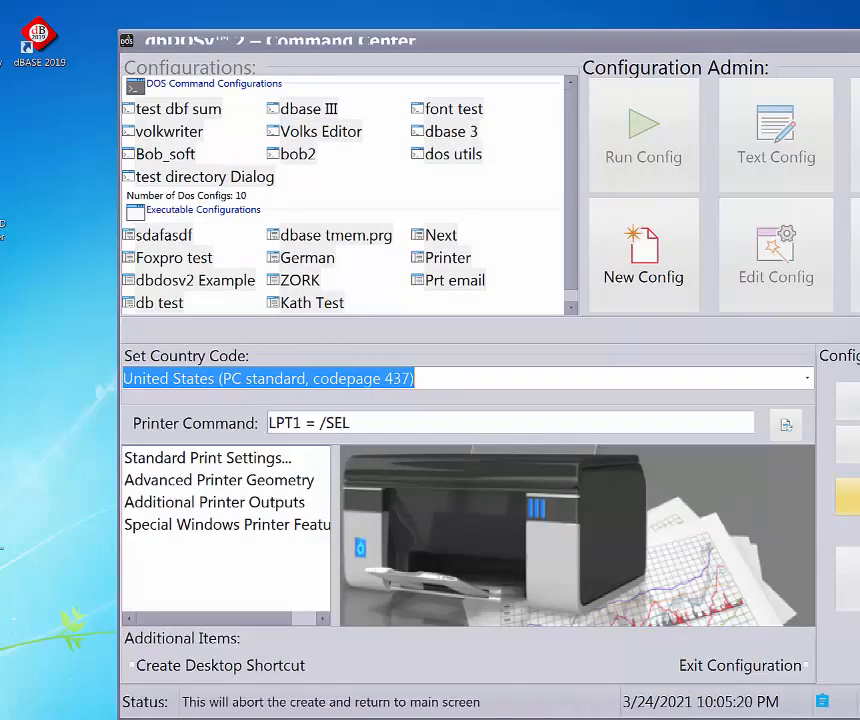
click(851, 580)
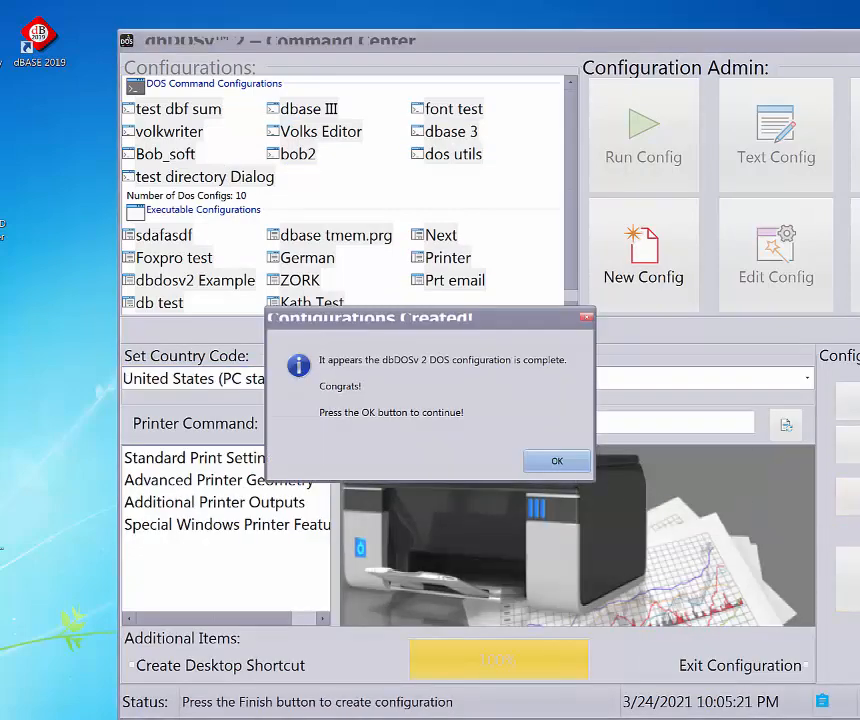
click(557, 464)
Run the new FoxPro 6 configuration and quit FoxPro once its Catalog Manager has loaded
click(455, 303)
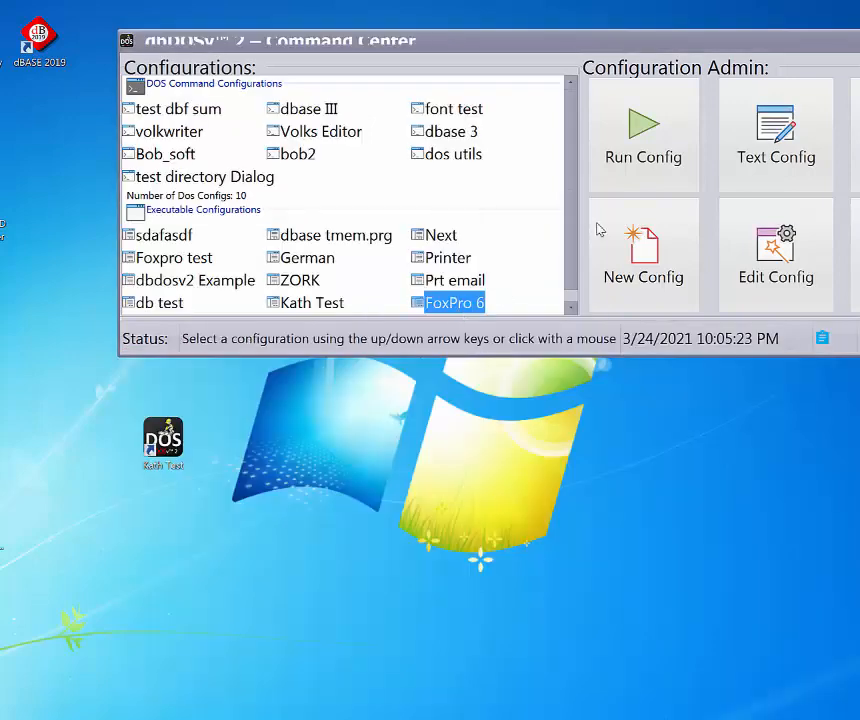
click(664, 146)
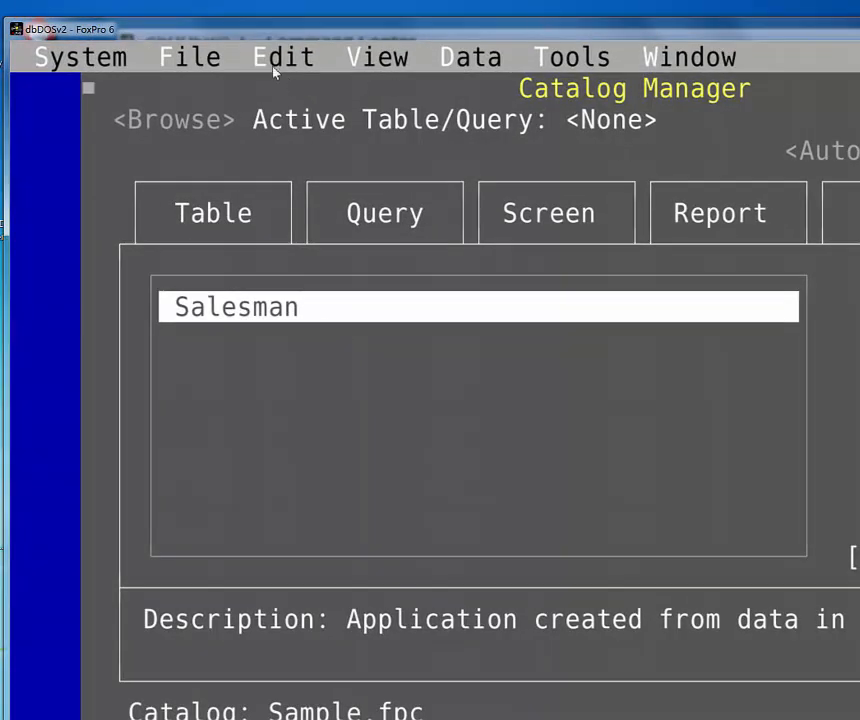
click(200, 57)
click(175, 681)
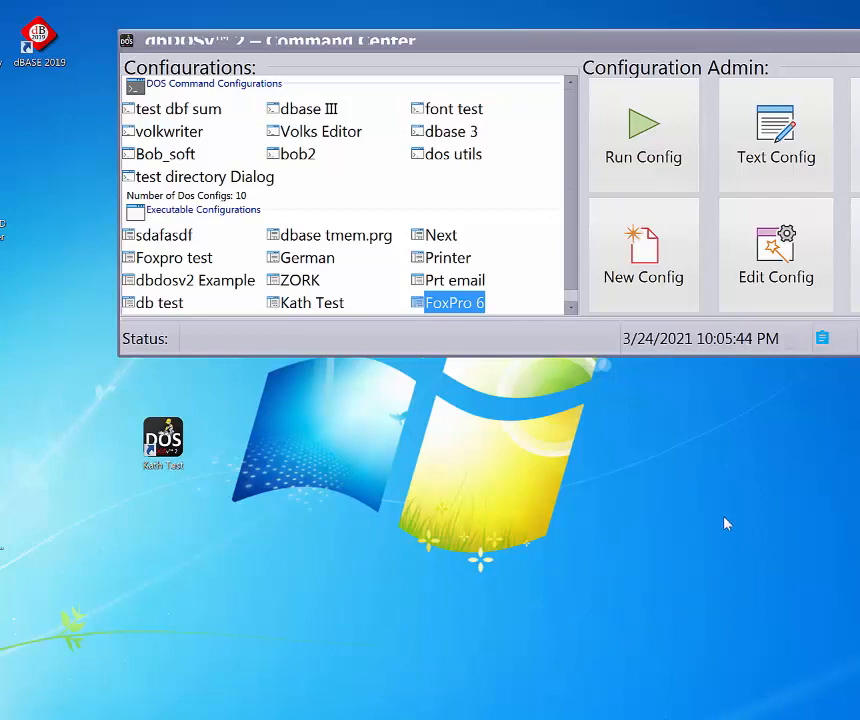
Open the FoxPro 6 configuration's text files for editing, accepting the caution, and move the Command Center window fully into view
click(766, 145)
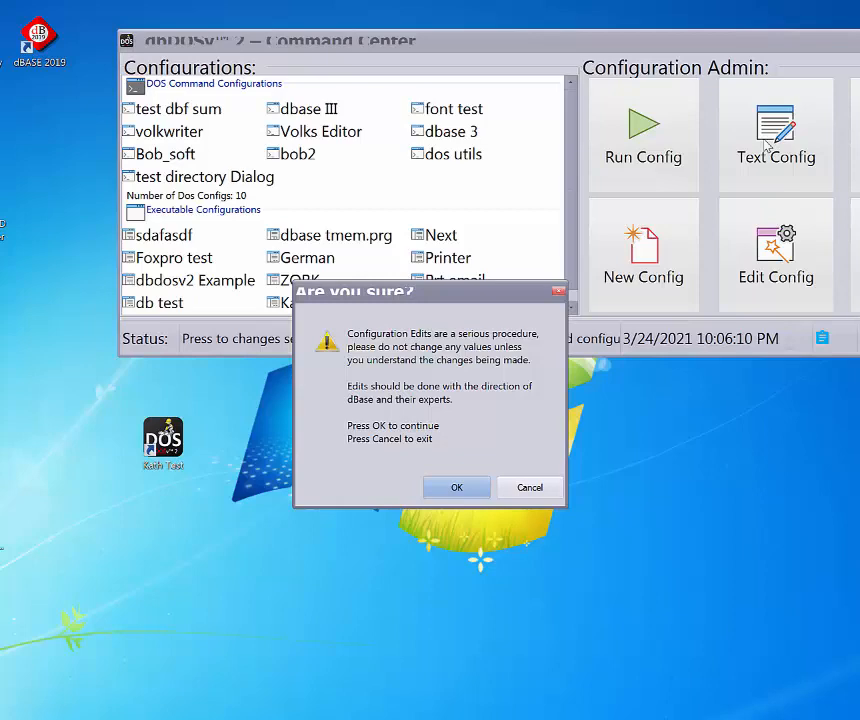
click(477, 487)
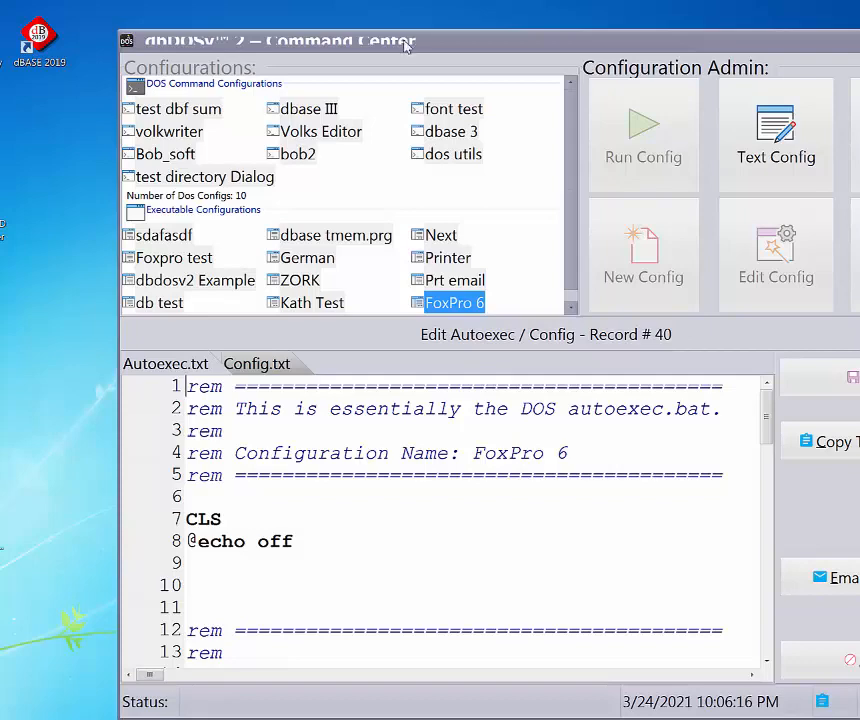
drag(408, 38, 287, 24)
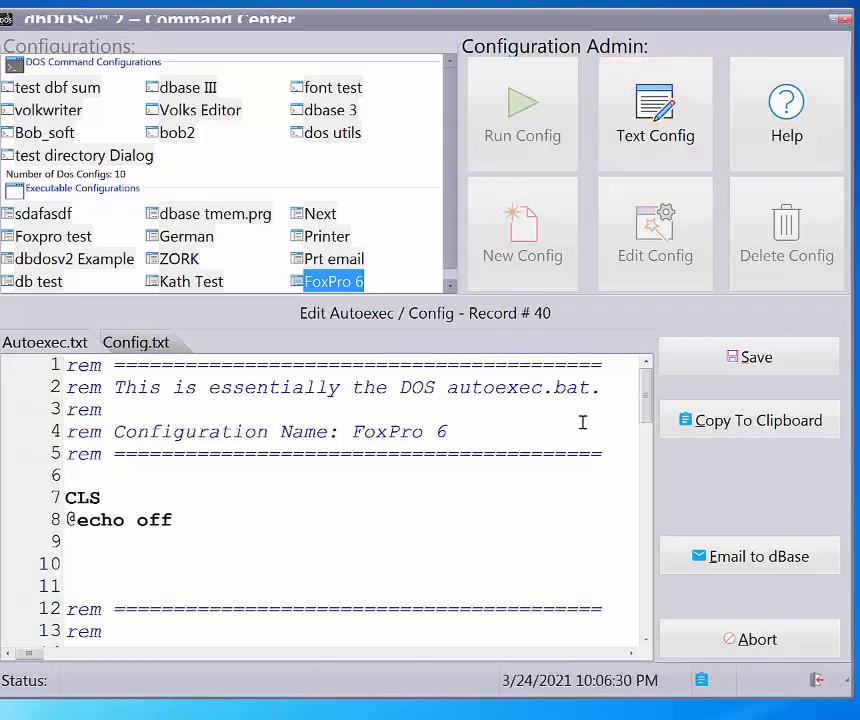
At the end of Autoexec.txt, remove the stray quotation mark after FOX.EXE and add an EXIT command two lines below it
drag(645, 400, 695, 639)
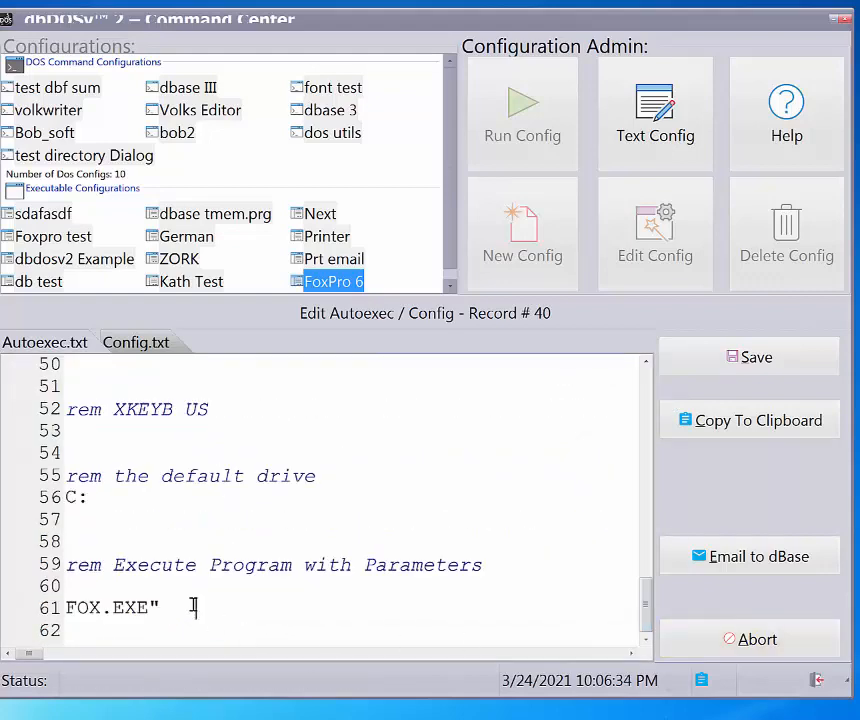
key(BackSpace)
key(BackSpace)
key(Return)
key(Return)
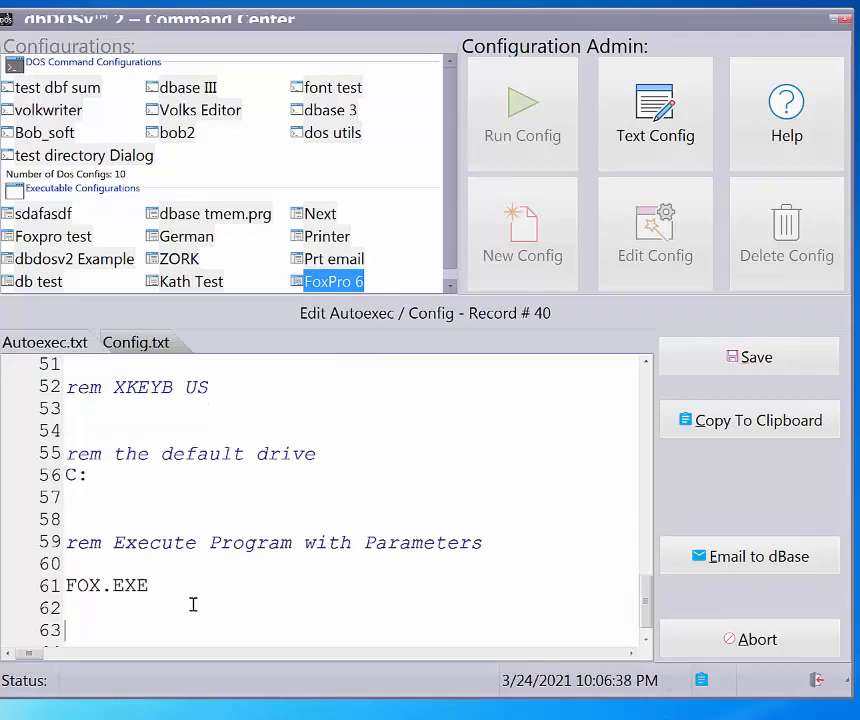
text(EXIT)
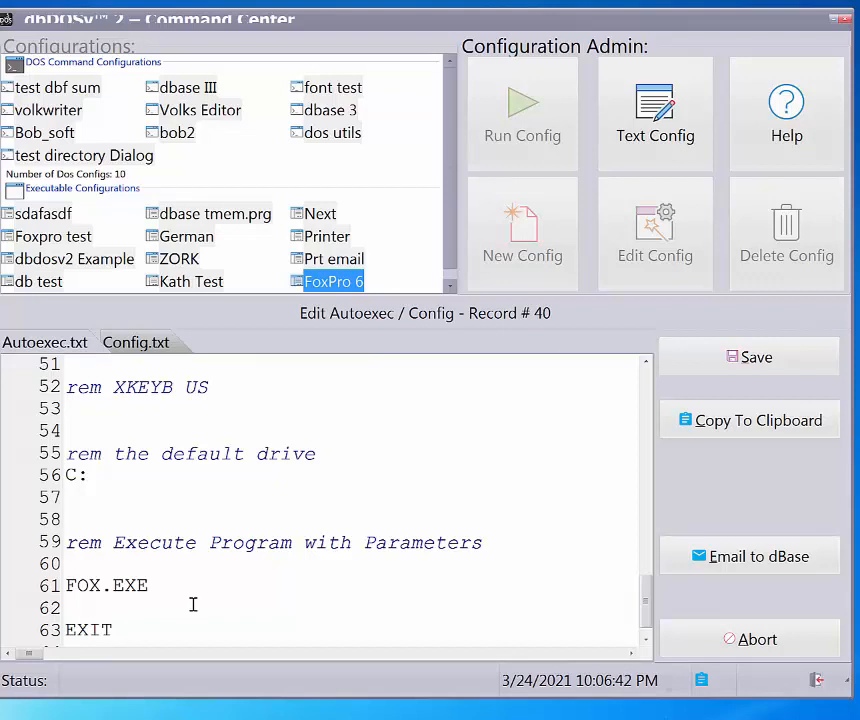
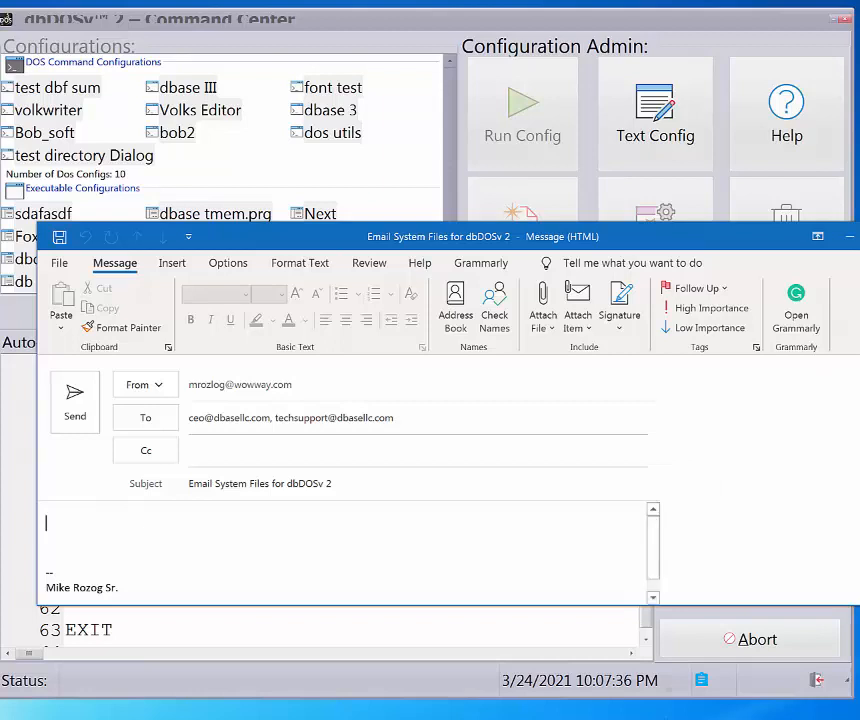
Close the system files email draft without saving it, and save the FoxPro 6 text edits
click(859, 237)
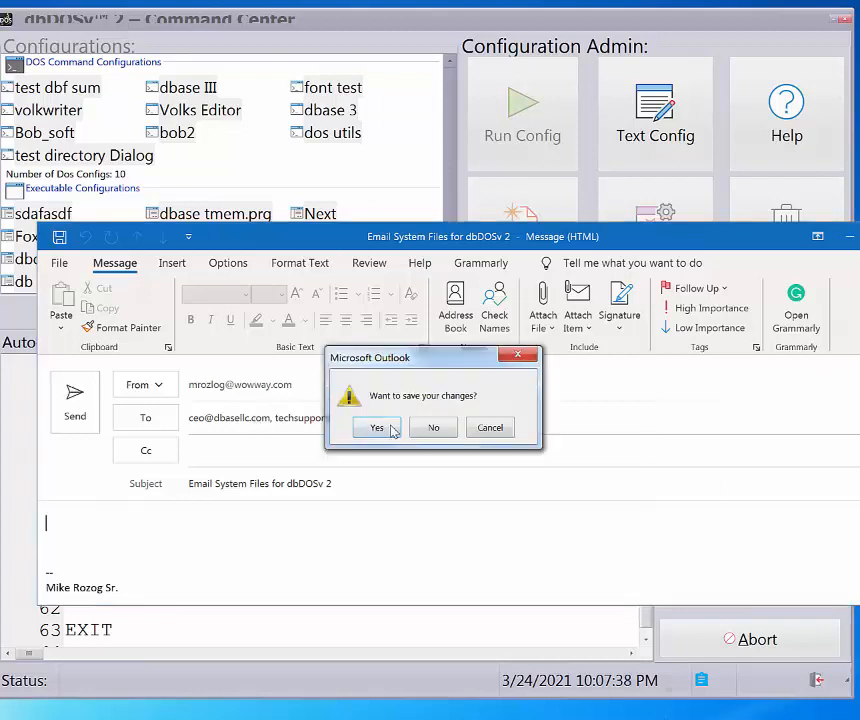
click(433, 427)
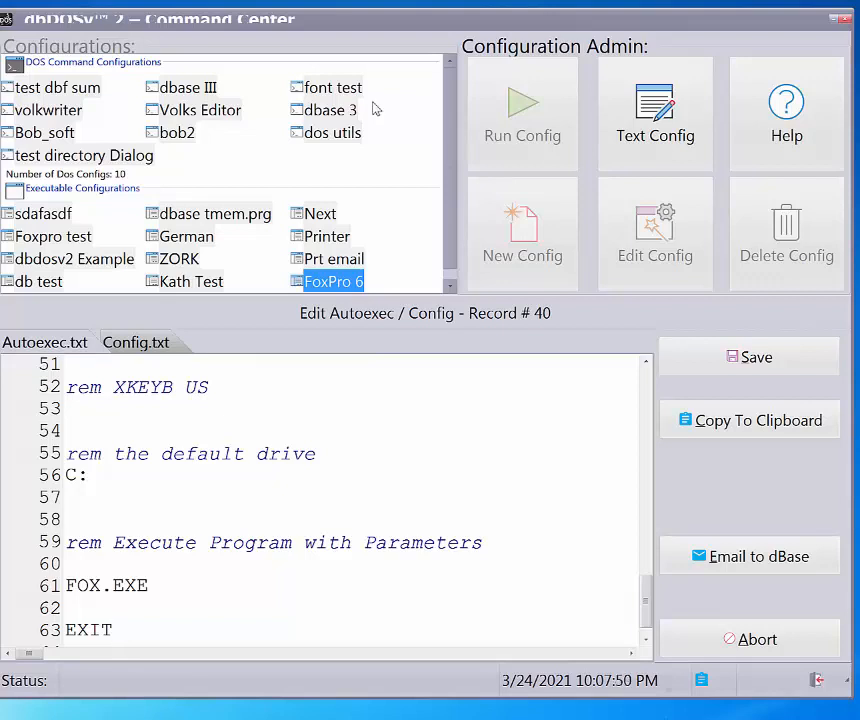
click(686, 367)
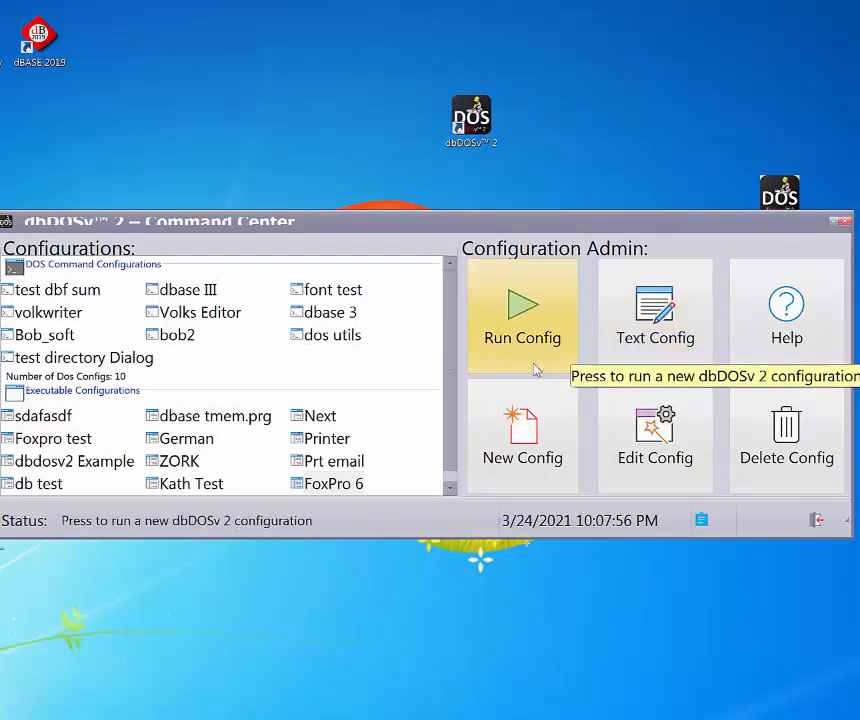
Run the edited FoxPro 6 configuration and quit FoxPro to test the added EXIT command
click(345, 484)
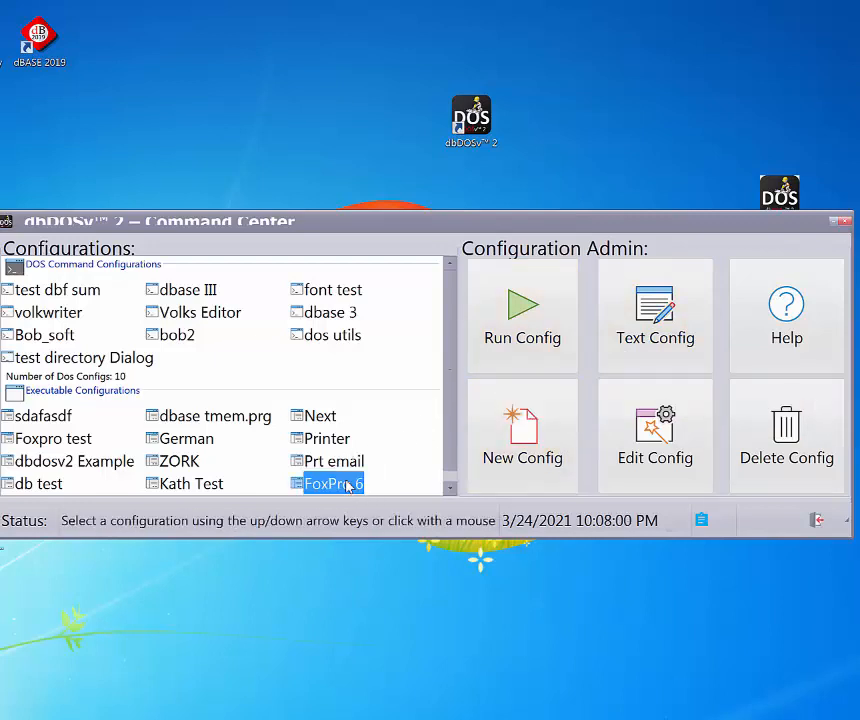
click(512, 337)
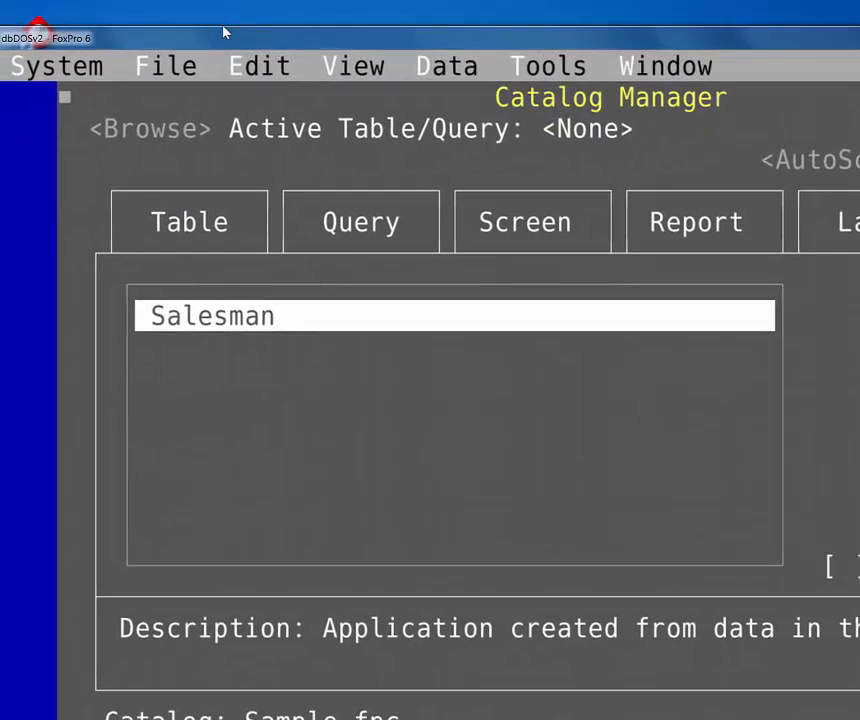
key(alt+f)
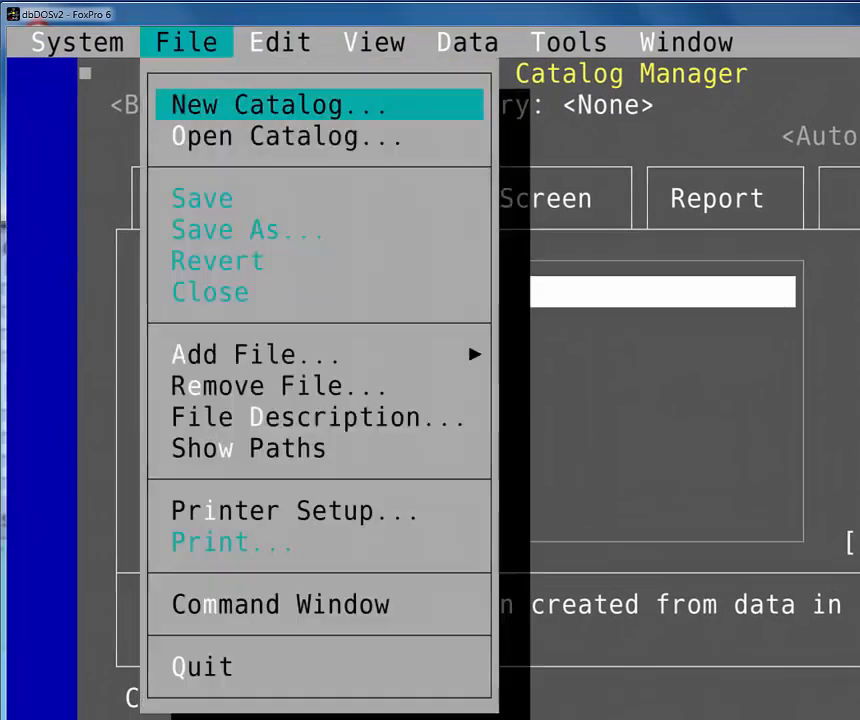
click(179, 670)
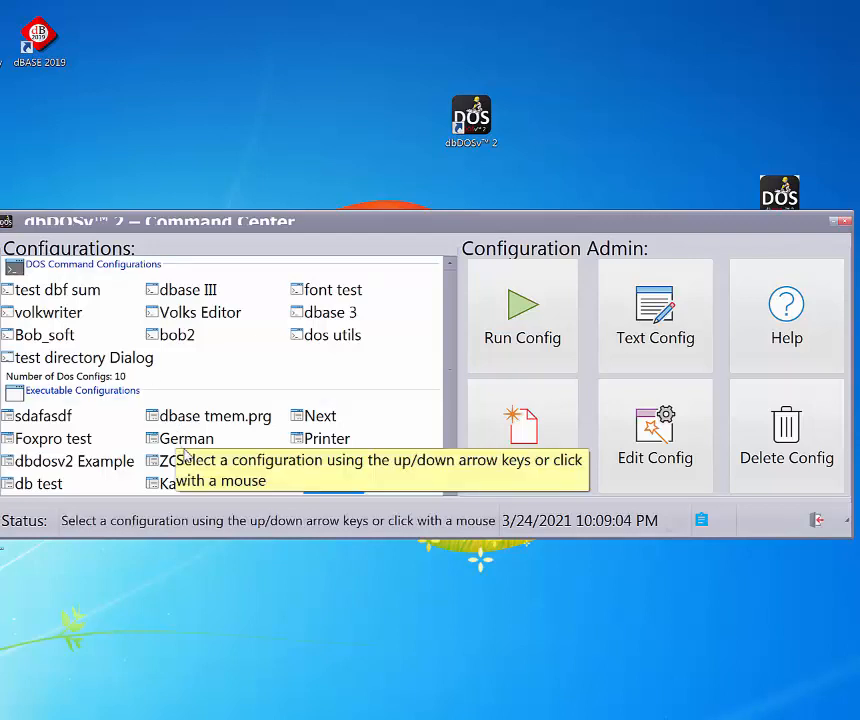
Run the ZORK configuration and exit its dbDOSv window despite the open files
click(182, 461)
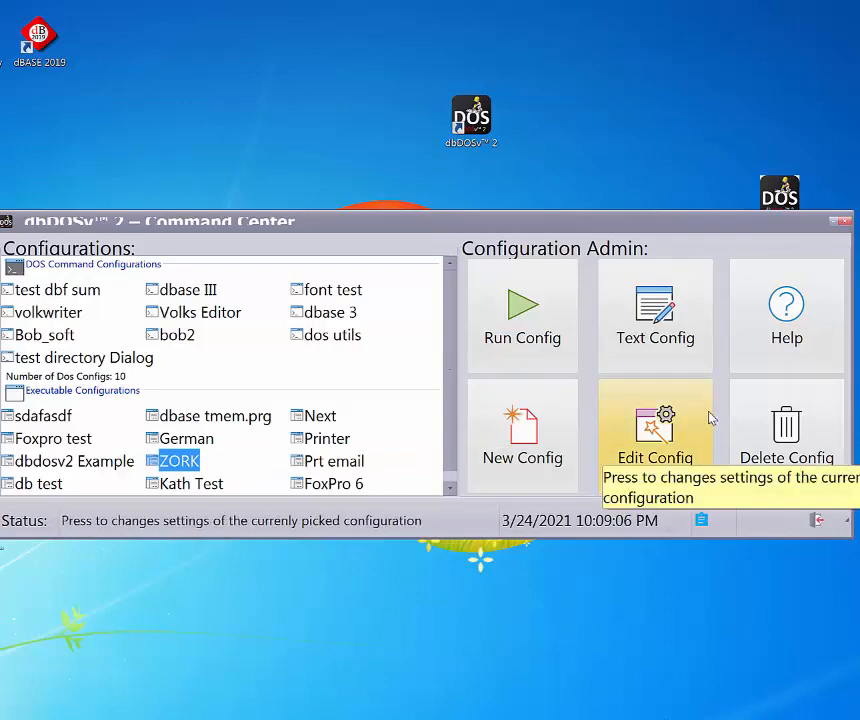
click(484, 343)
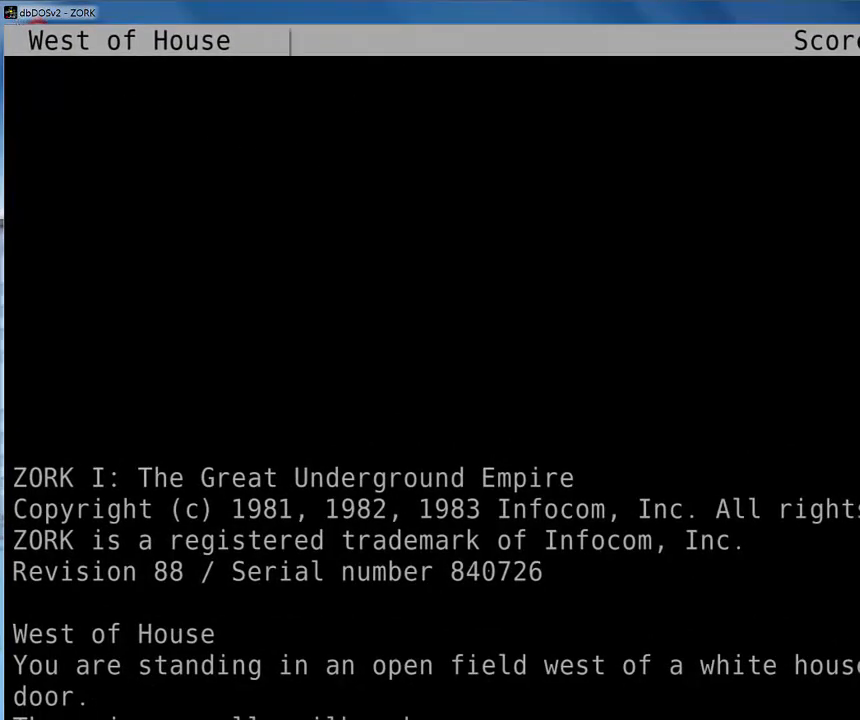
click(10, 12)
click(35, 100)
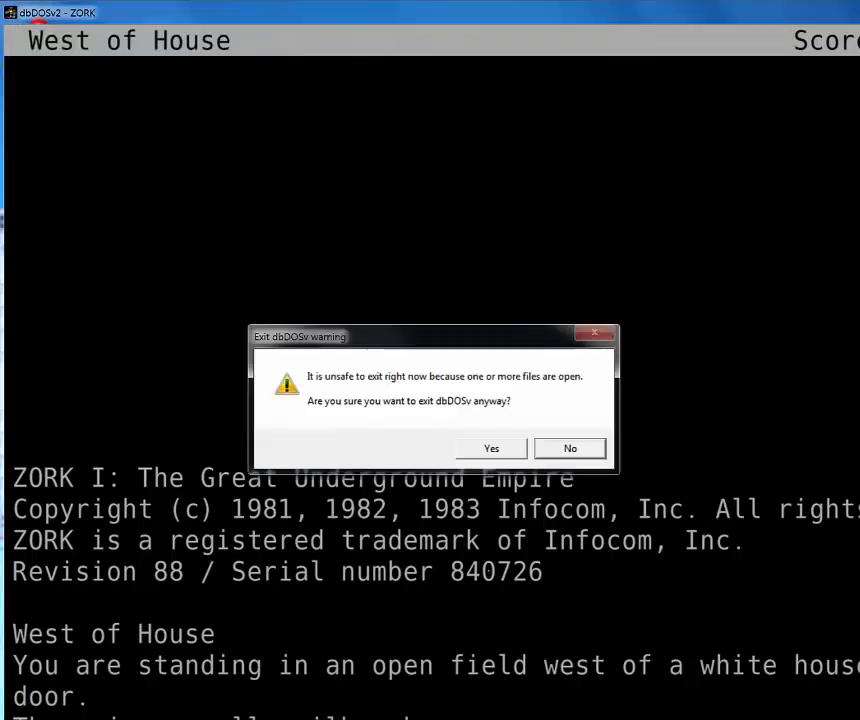
key(Return)
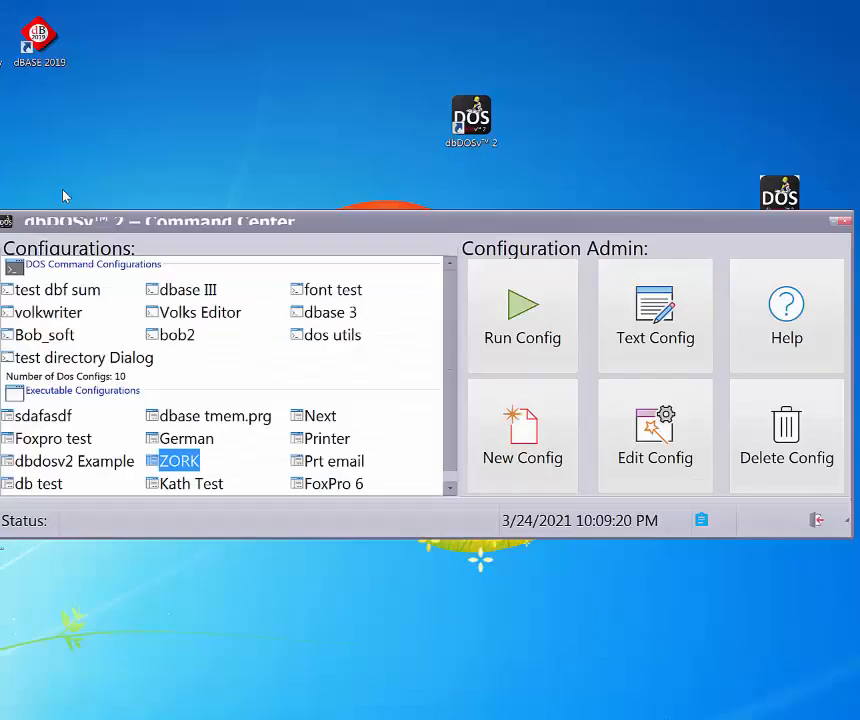